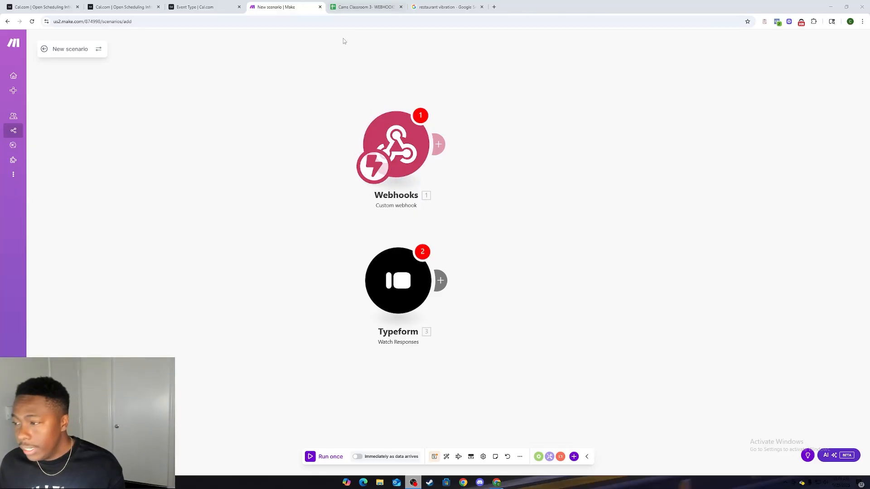
# Step: Reposition the Webhooks module near the top of the canvas and the Typeform module below it
pyautogui.moveTo(416, 157)
pyautogui.mouseDown()
pyautogui.moveTo(395, 169)
pyautogui.moveTo(436, 150)
pyautogui.moveTo(395, 165)
pyautogui.moveTo(412, 135)
pyautogui.moveTo(410, 142)
pyautogui.mouseUp()
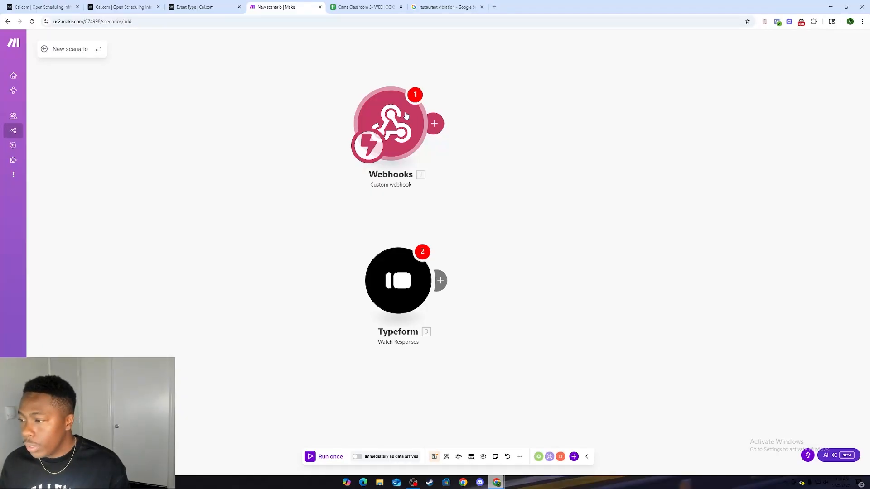
pyautogui.moveTo(379, 114); pyautogui.dragTo(403, 116)
pyautogui.moveTo(396, 271)
pyautogui.mouseDown()
pyautogui.moveTo(393, 286)
pyautogui.moveTo(392, 274)
pyautogui.mouseUp()
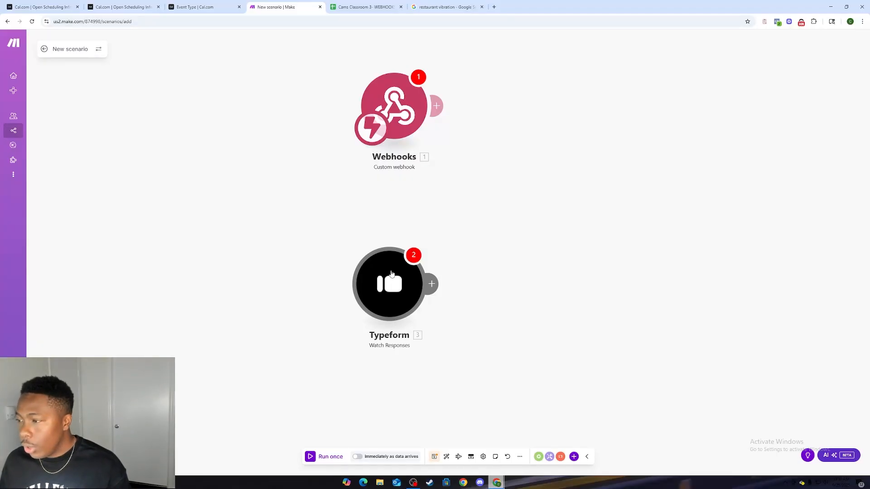
pyautogui.moveTo(403, 289); pyautogui.dragTo(406, 283)
pyautogui.click(508, 172)
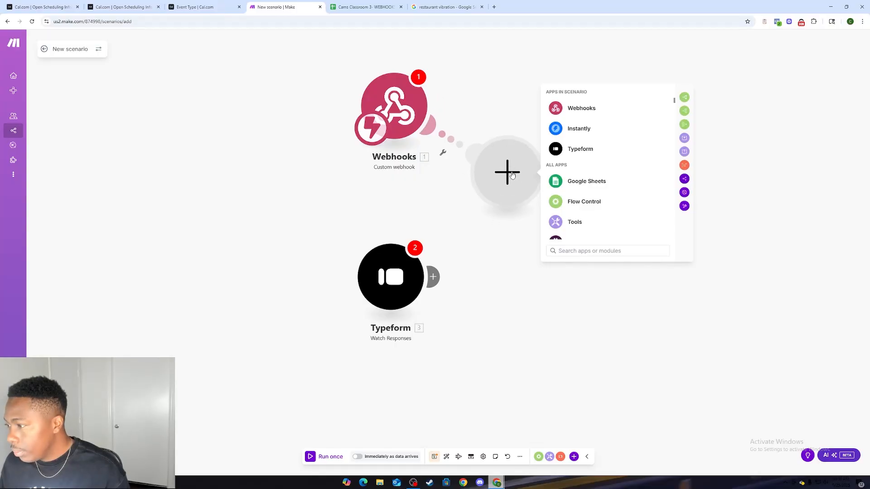
pyautogui.click(550, 393)
pyautogui.click(573, 327)
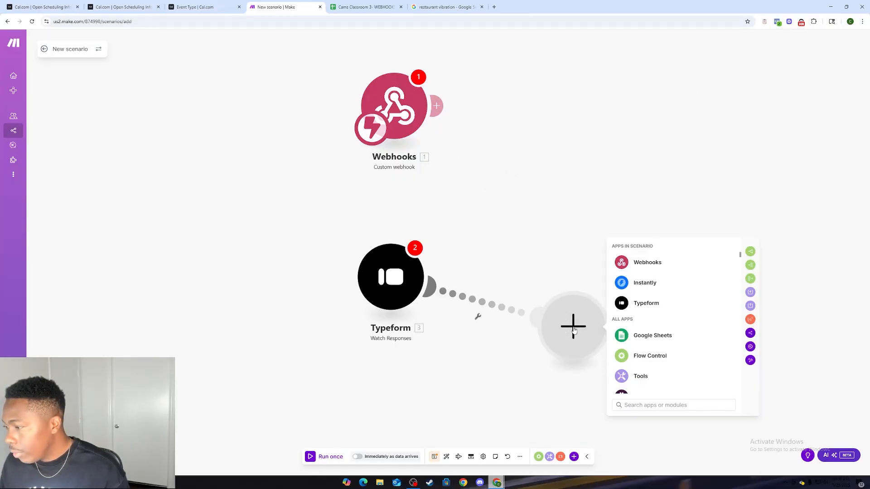
pyautogui.doubleClick(483, 335)
# Step: Add a separate Airtable module with the Watch Responses instant trigger beside the Webhooks and Typeform modules
pyautogui.moveTo(476, 328); pyautogui.dragTo(45, 197)
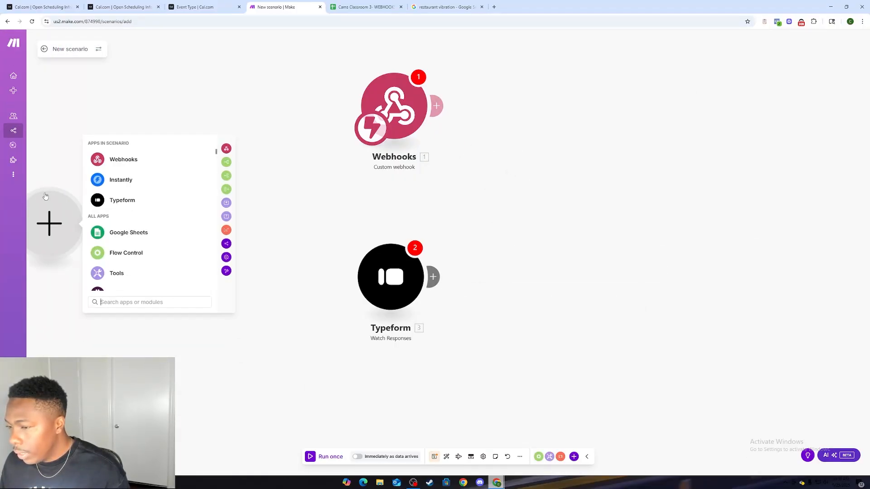
pyautogui.scroll(-2, 267, 195)
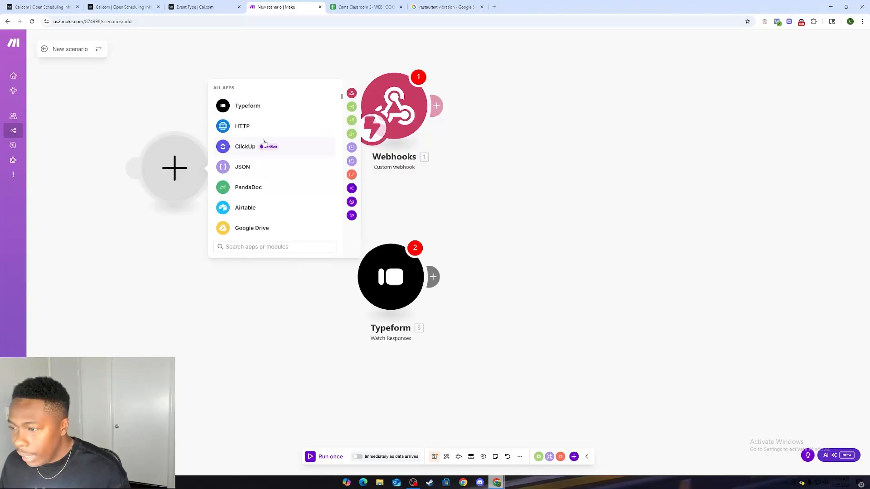
pyautogui.scroll(-3, 265, 143)
pyautogui.scroll(2, 251, 147)
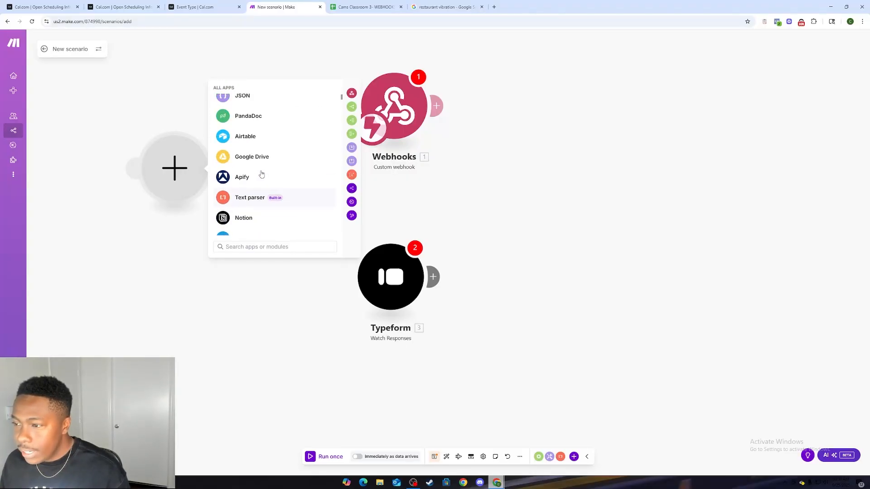
pyautogui.click(249, 148)
pyautogui.scroll(-1, 254, 181)
pyautogui.scroll(1, 255, 188)
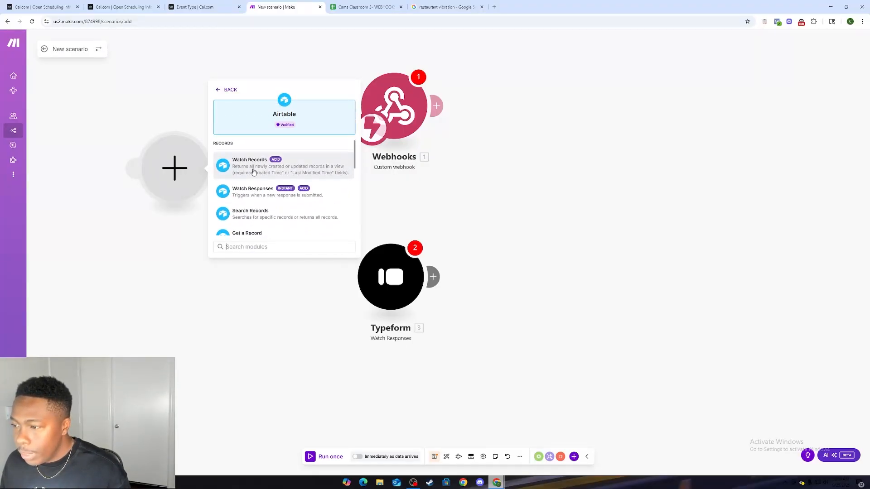
pyautogui.click(257, 191)
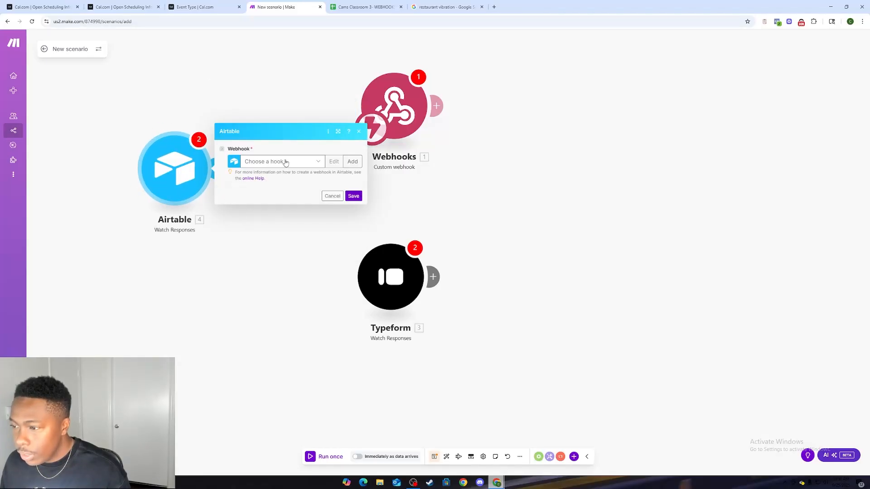
# Step: Dismiss the Airtable webhook settings without choosing a hook and delete the Airtable module
pyautogui.click(333, 198)
pyautogui.click(165, 185)
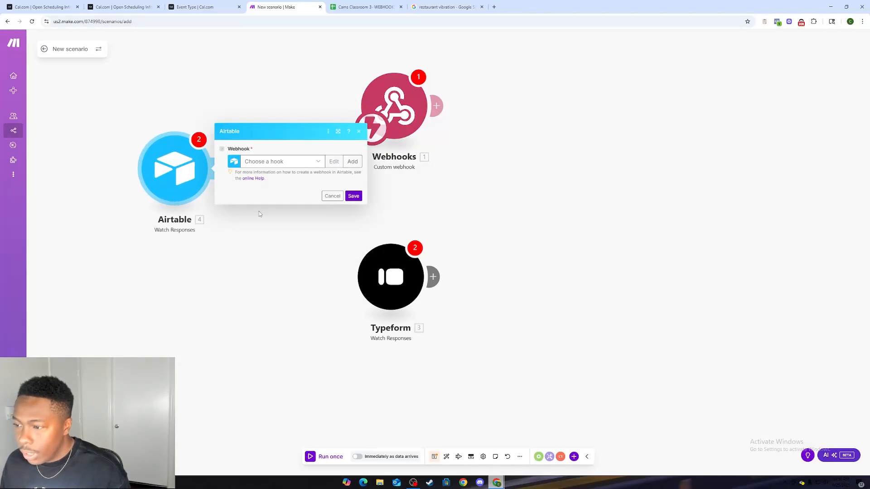
pyautogui.click(259, 211)
pyautogui.rightClick(191, 179)
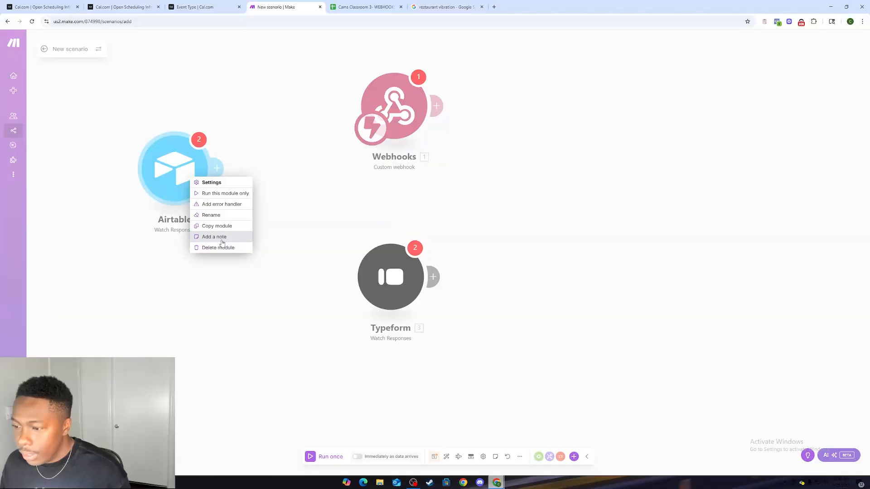
pyautogui.click(220, 246)
# Step: Look through the modules offered by HubSpot CRM, including its deal modules, and return to the app list
pyautogui.click(178, 183)
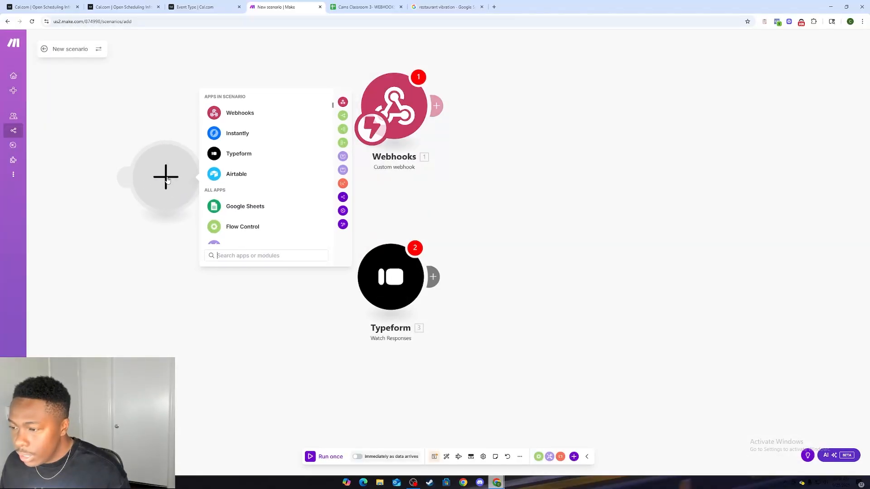
pyautogui.scroll(-1, 194, 173)
pyautogui.scroll(-5, 217, 191)
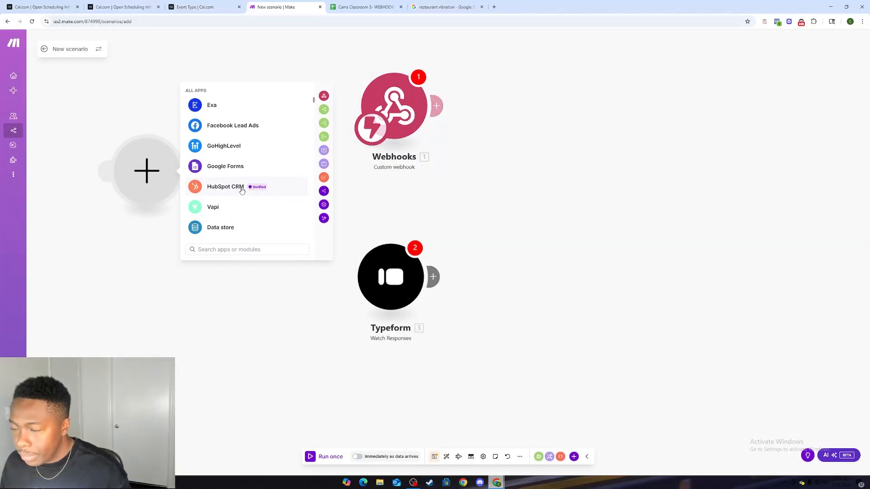
pyautogui.click(239, 191)
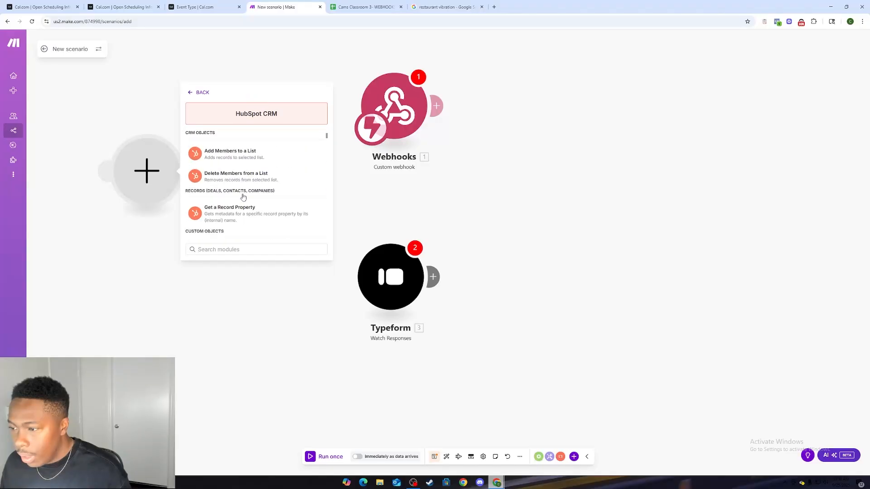
pyautogui.scroll(-10, 243, 195)
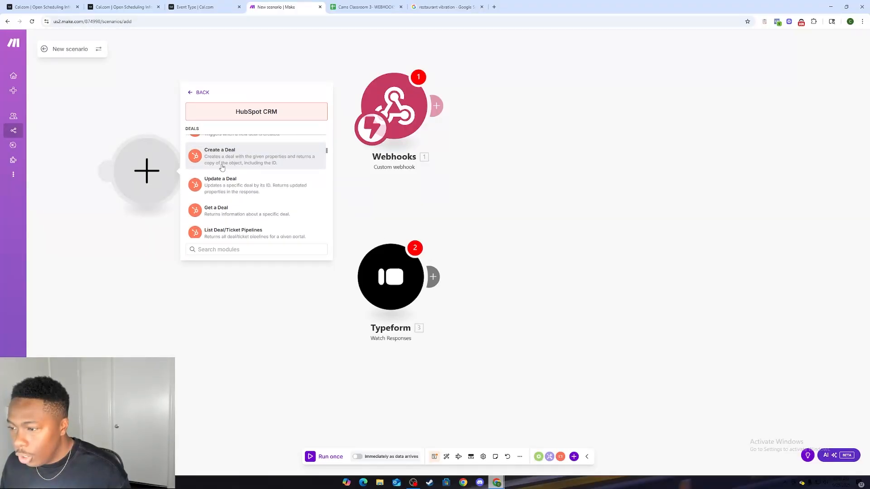
pyautogui.click(199, 93)
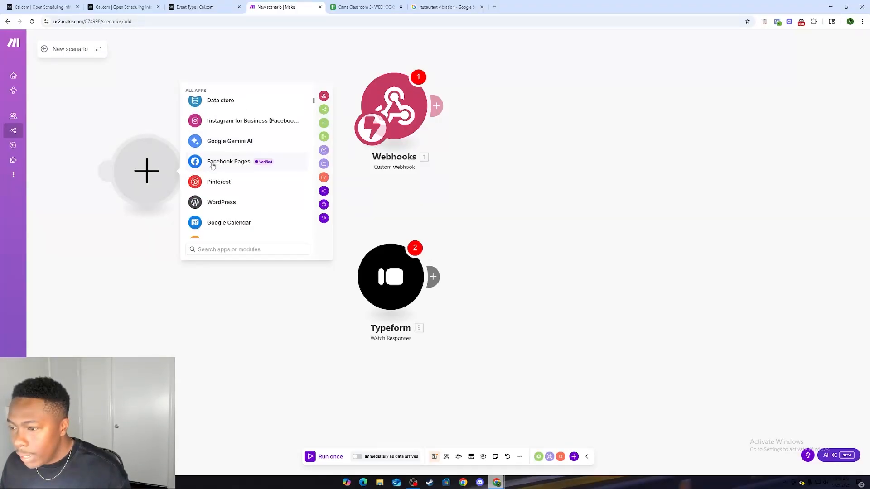
# Step: Look through the modules offered by Facebook Pages and Dropbox, returning to the app list after each
pyautogui.click(222, 153)
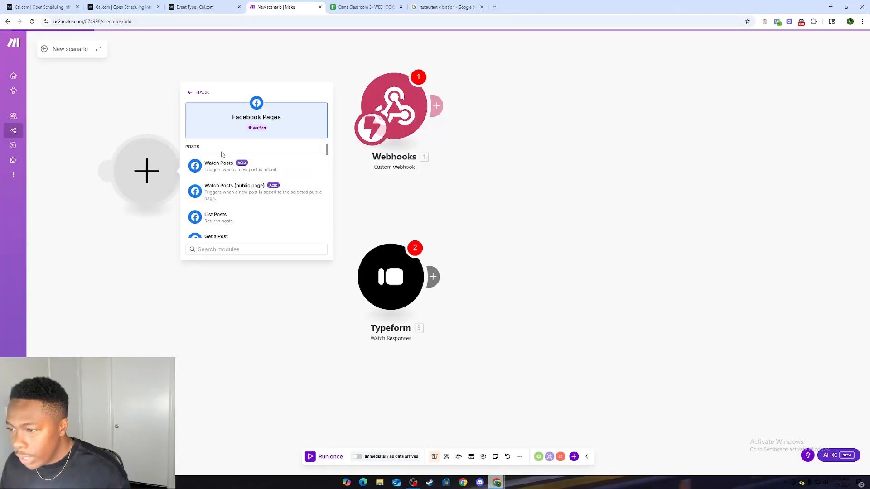
pyautogui.scroll(-10, 222, 179)
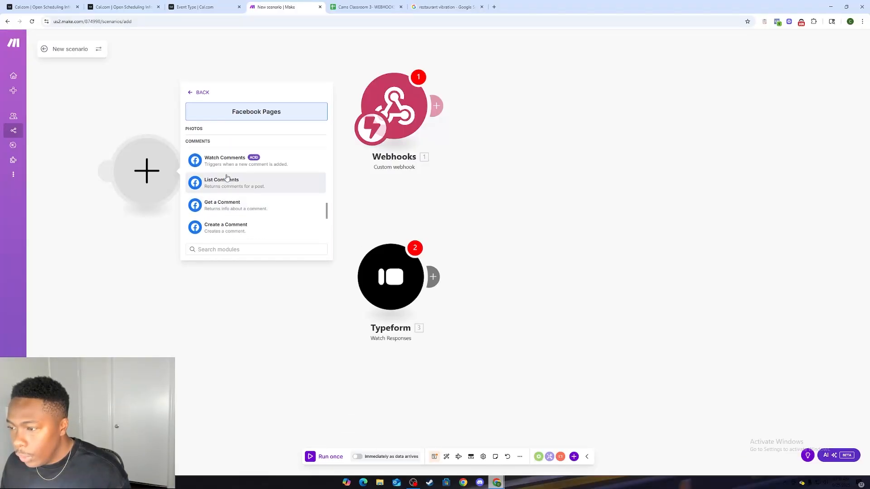
pyautogui.click(196, 91)
pyautogui.scroll(-5, 213, 179)
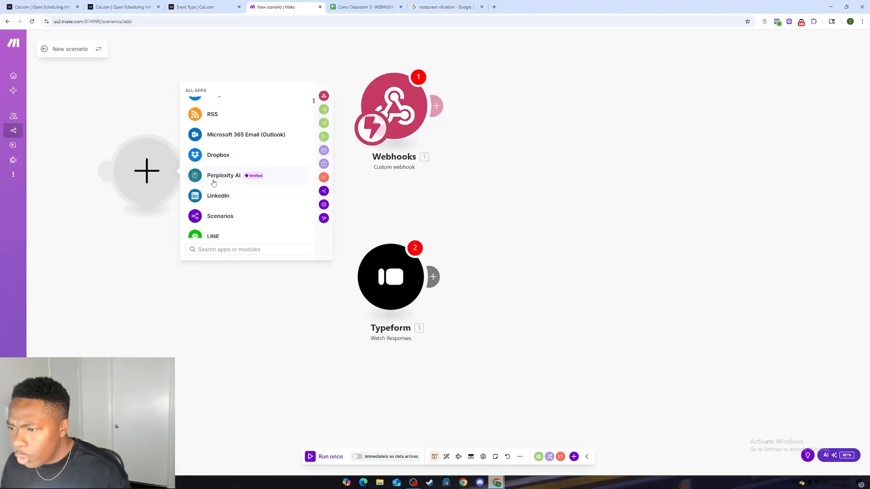
pyautogui.click(225, 139)
pyautogui.scroll(-3, 226, 163)
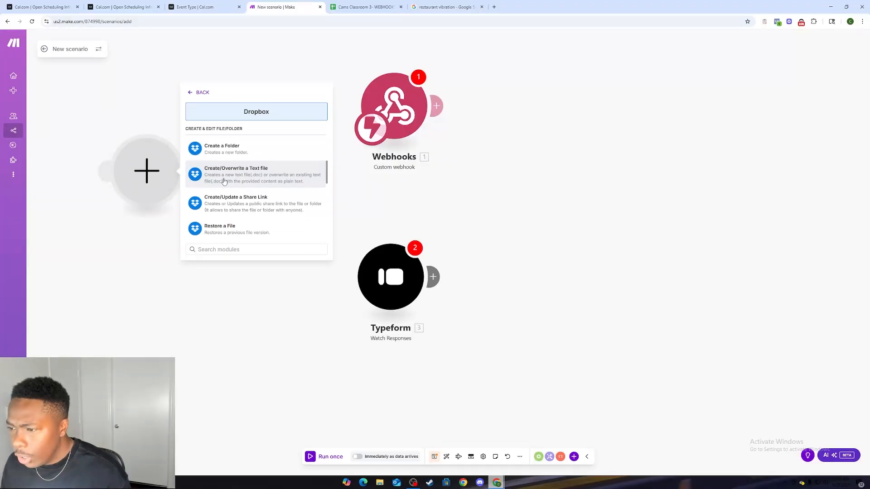
pyautogui.click(196, 92)
# Step: Add a Twilio module with the New Message Status Event instant trigger and dismiss its webhook settings
pyautogui.scroll(-10, 229, 173)
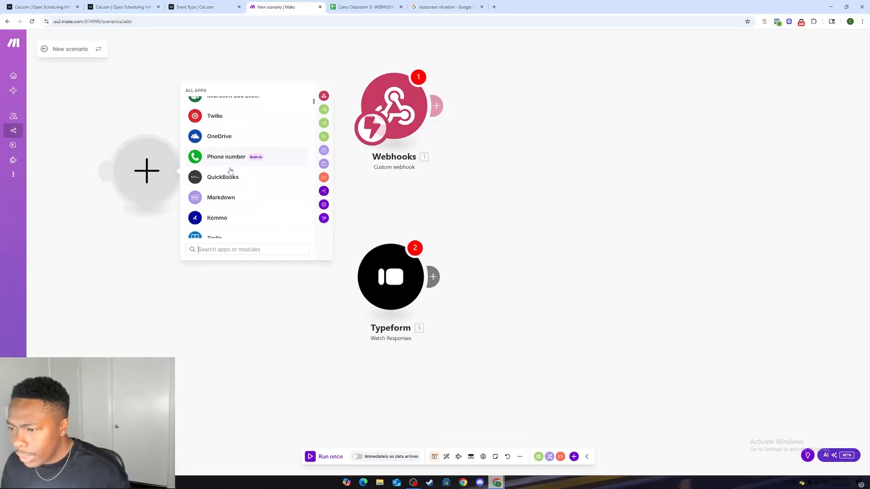
pyautogui.click(218, 143)
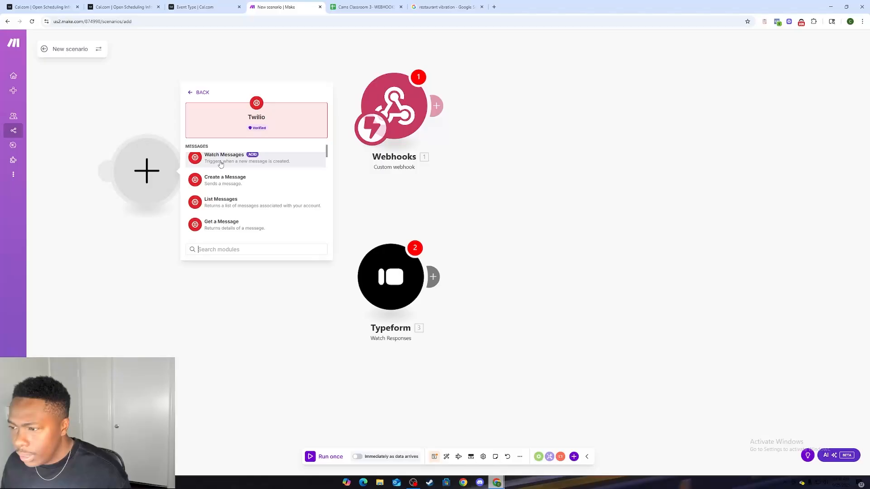
pyautogui.scroll(-5, 222, 182)
pyautogui.scroll(-4, 222, 182)
pyautogui.scroll(1, 226, 172)
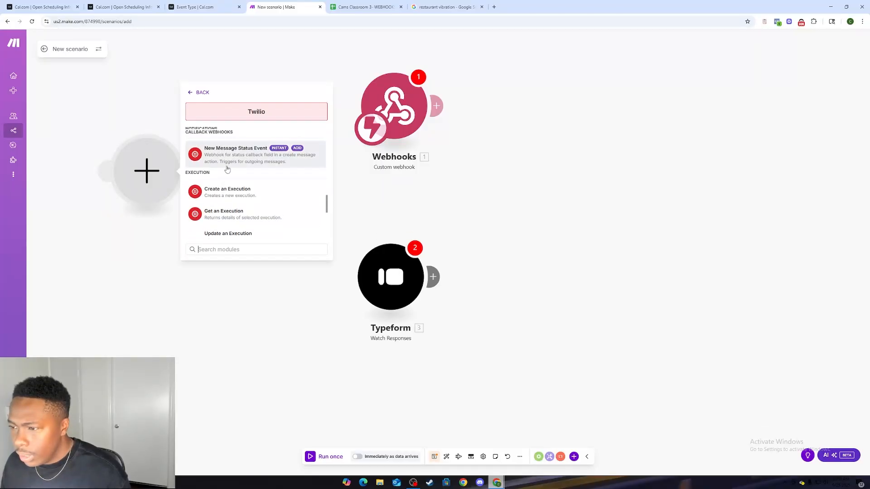
pyautogui.click(237, 155)
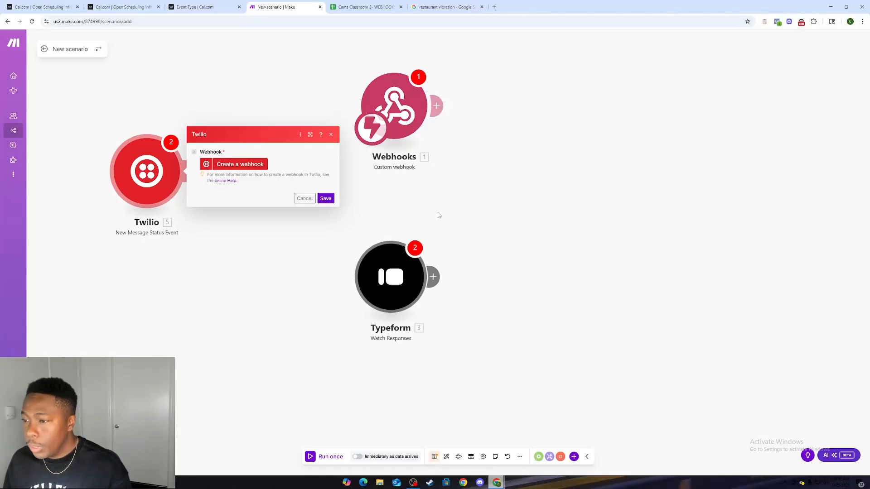
pyautogui.click(329, 135)
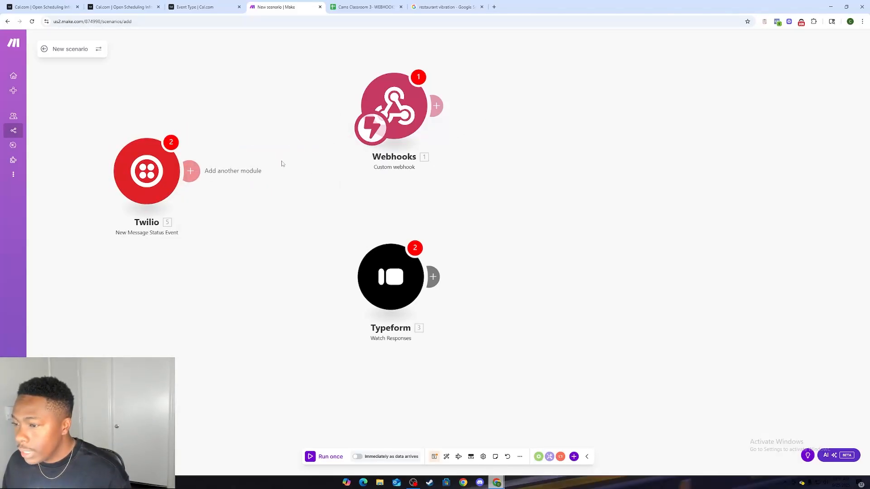
# Step: Clear the scenario by deleting the Twilio, Typeform and Webhooks modules
pyautogui.rightClick(155, 175)
pyautogui.click(181, 245)
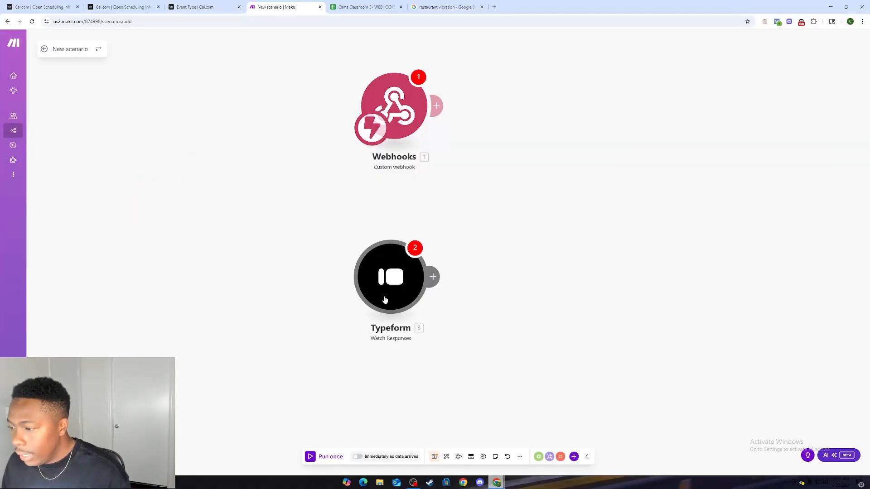
pyautogui.rightClick(384, 299)
pyautogui.click(403, 368)
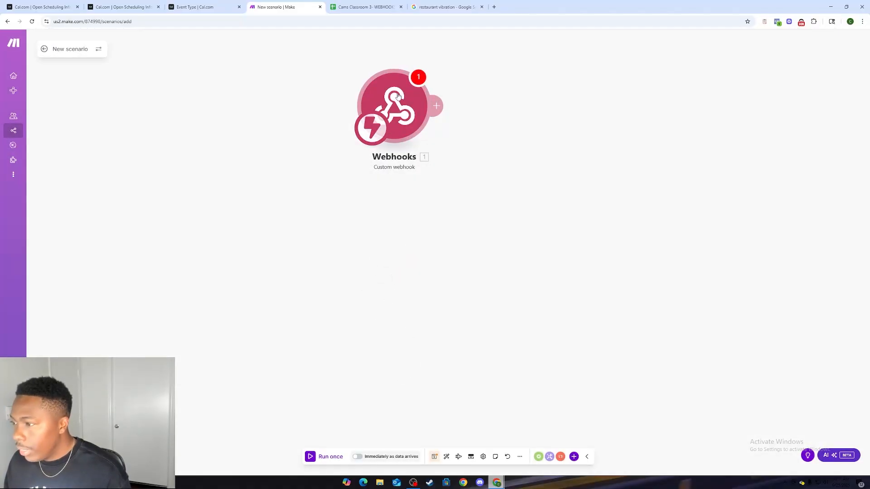
pyautogui.moveTo(402, 100); pyautogui.dragTo(304, 153)
pyautogui.rightClick(304, 153)
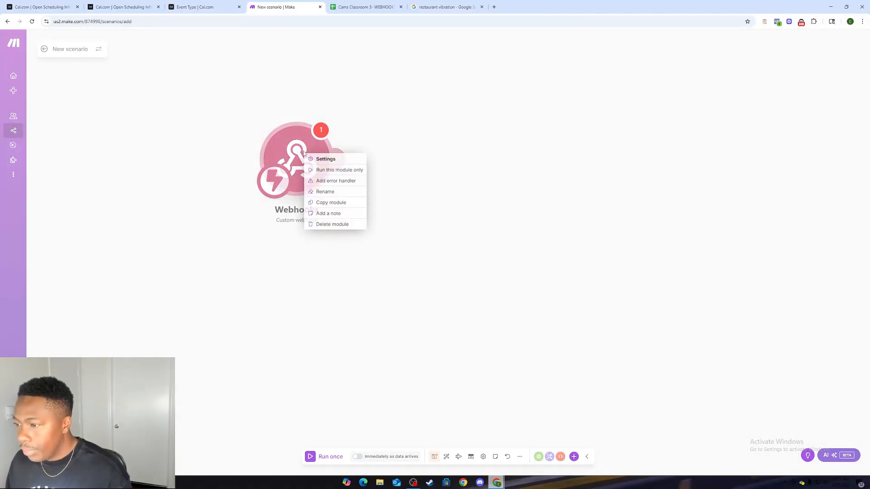
pyautogui.click(338, 224)
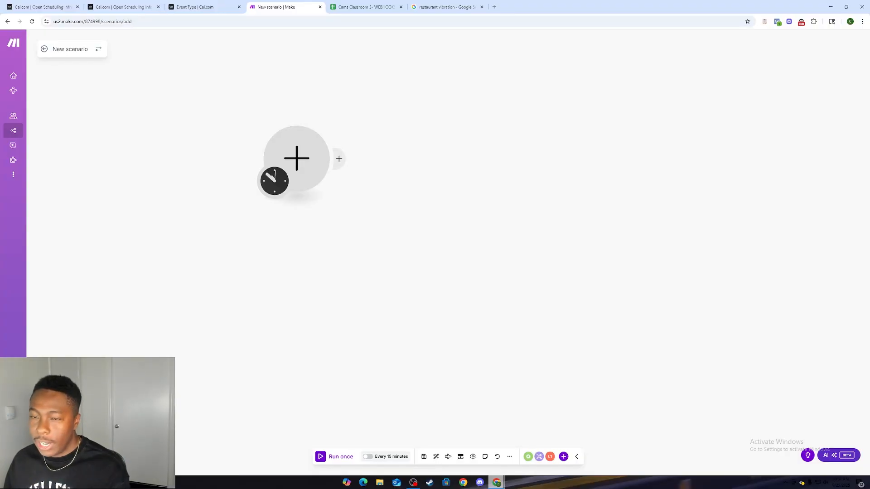
# Step: View the Google image results for restaurant vibration and return to the empty Make scenario
pyautogui.click(447, 6)
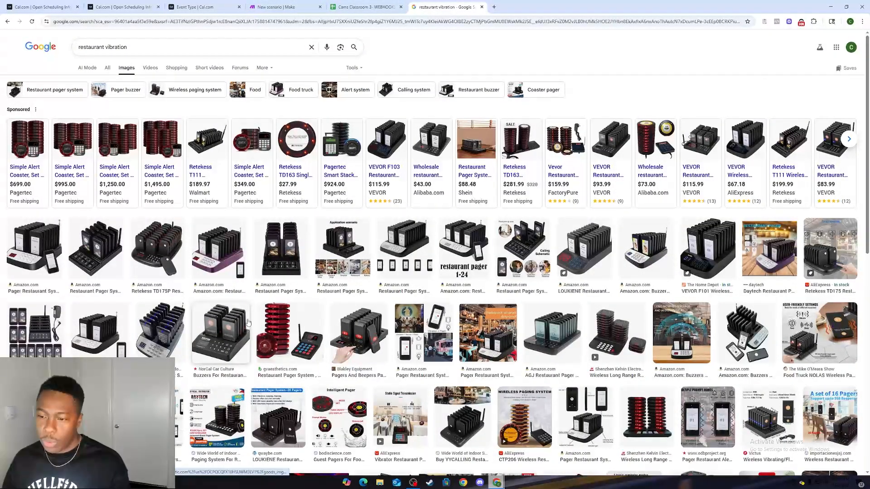
pyautogui.click(285, 7)
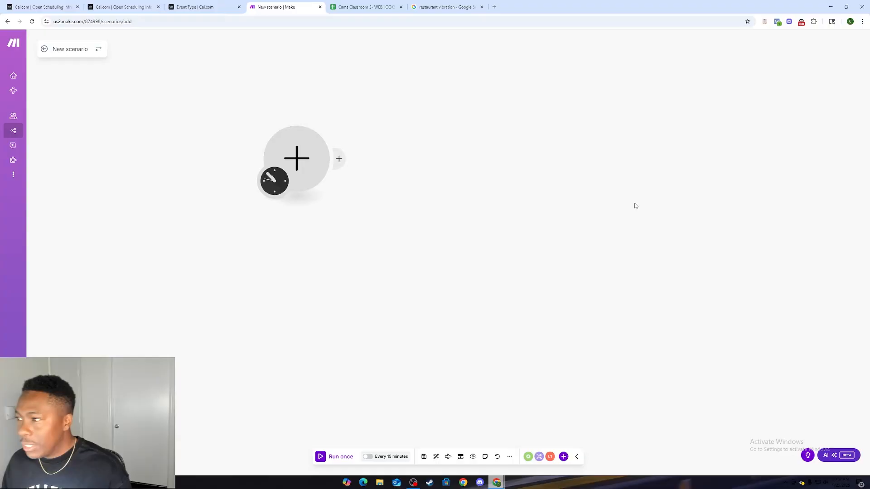
pyautogui.moveTo(430, 233); pyautogui.dragTo(498, 224)
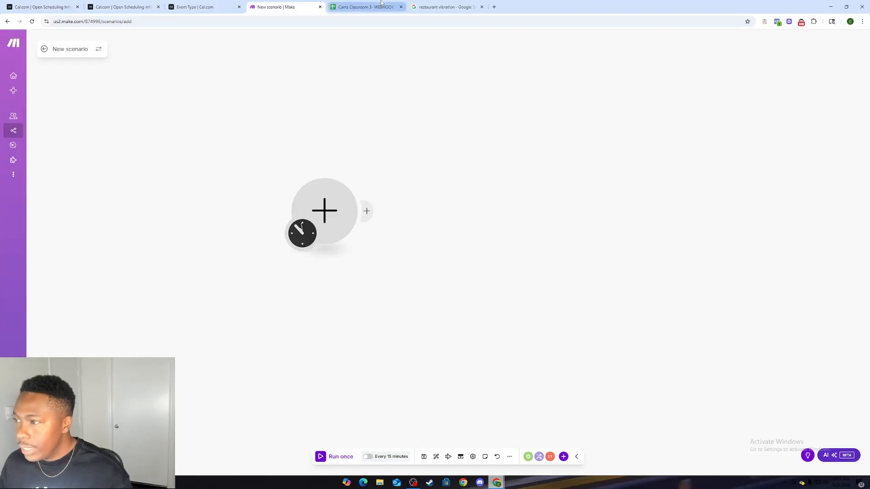
# Step: Switch to the WEBHOOKS spreadsheet in Google Sheets and close the restaurant vibration search page
pyautogui.click(365, 7)
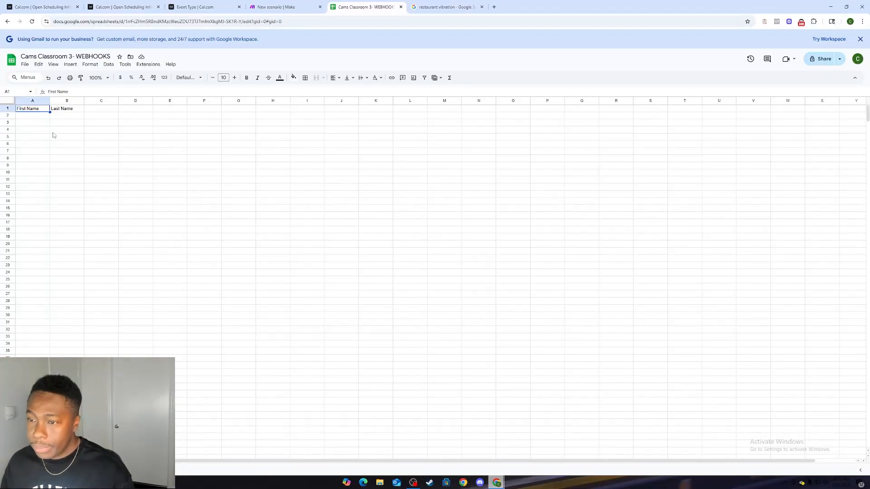
pyautogui.click(482, 6)
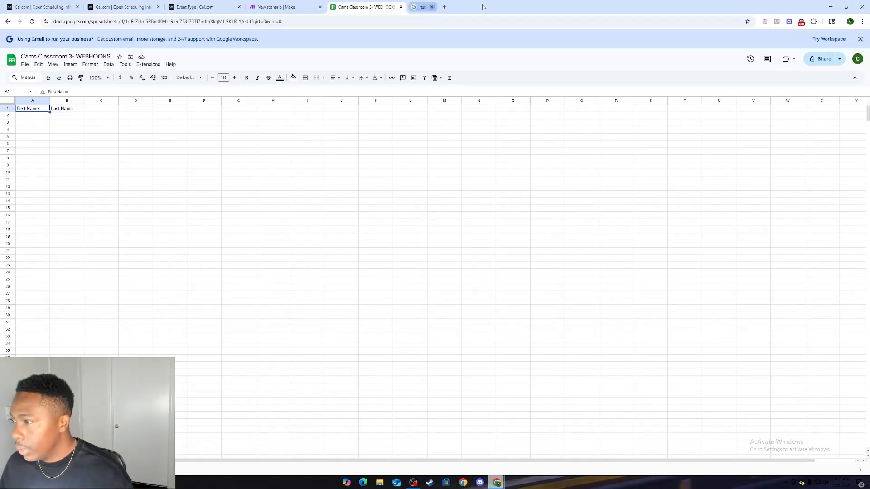
# Step: Switch to the Cal.com home page
pyautogui.click(206, 3)
pyautogui.click(123, 6)
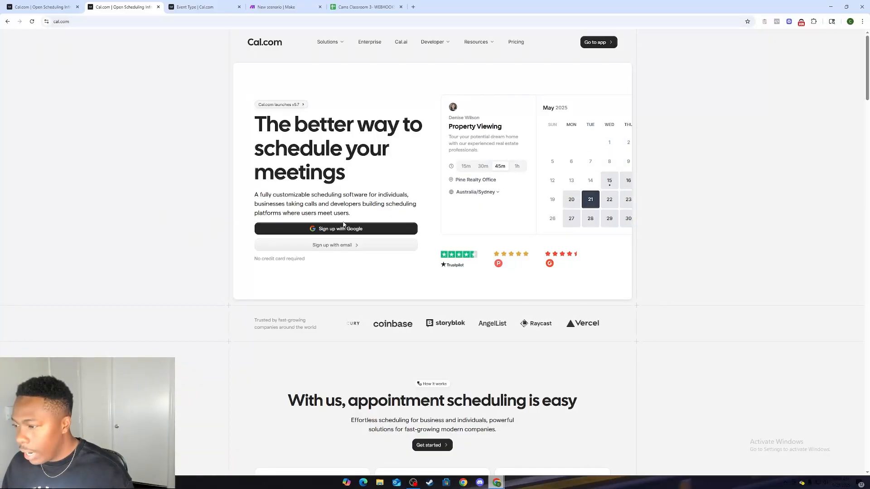
# Step: View the Cams Classroom WEBHOOKTEST event type in Cal.com and return to the new scenario in Make
pyautogui.click(191, 4)
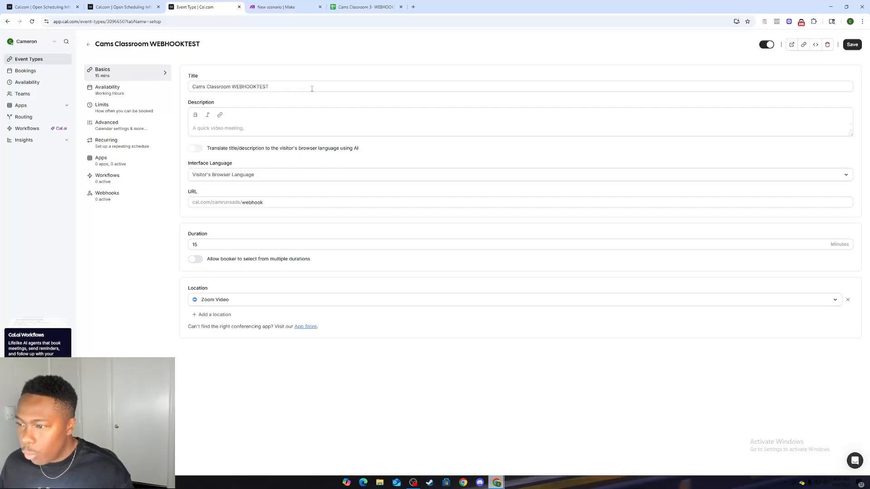
pyautogui.click(272, 7)
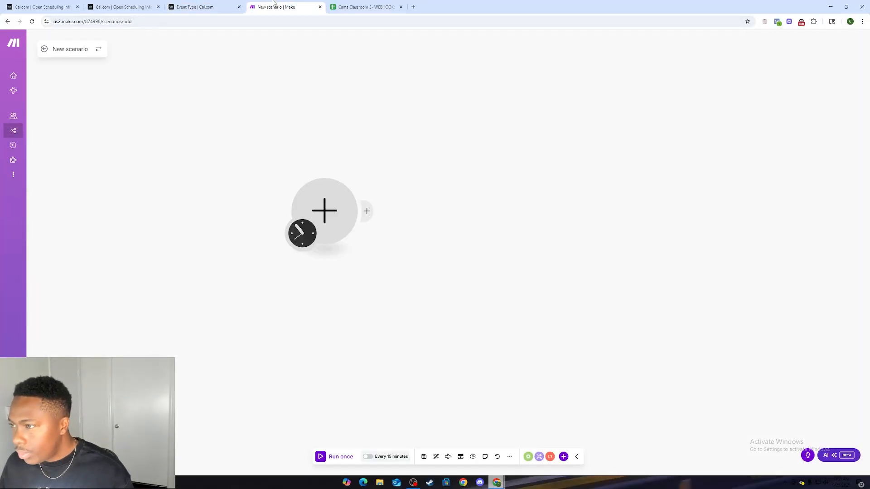
pyautogui.click(343, 4)
pyautogui.click(317, 5)
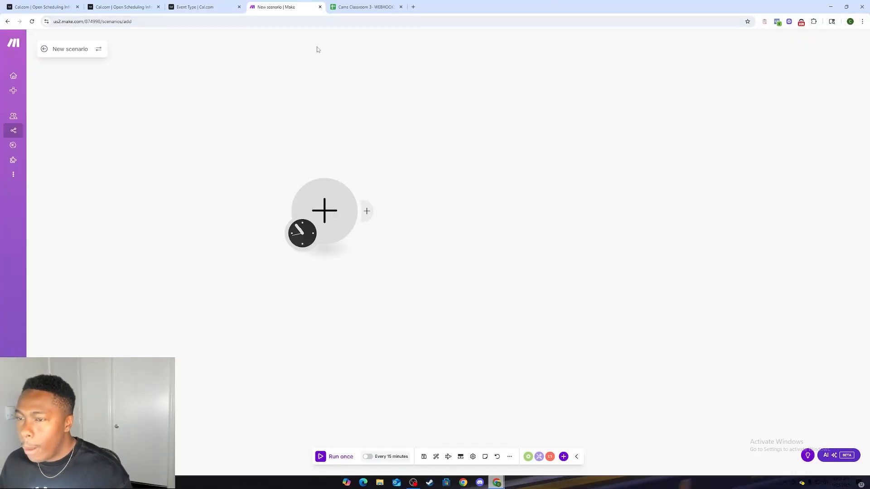
# Step: Rename the scenario as Cams Class- Day 3
pyautogui.click(70, 48)
pyautogui.write('Cams Clas')
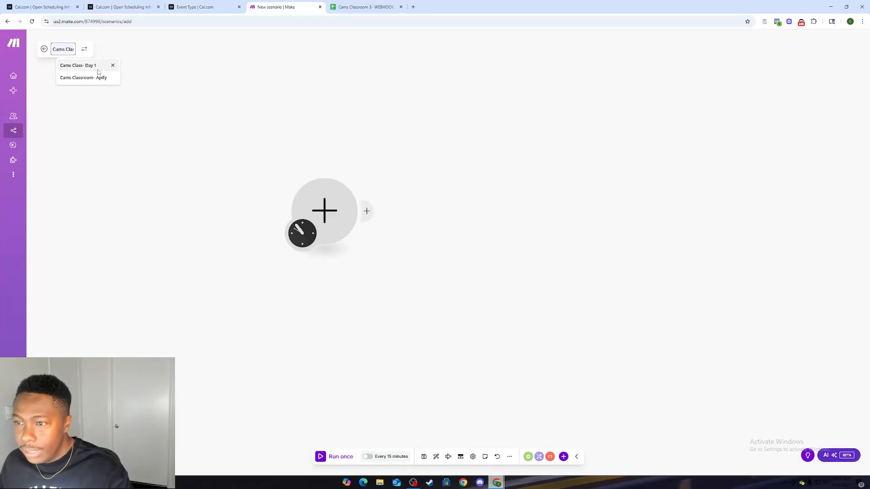
pyautogui.click(98, 69)
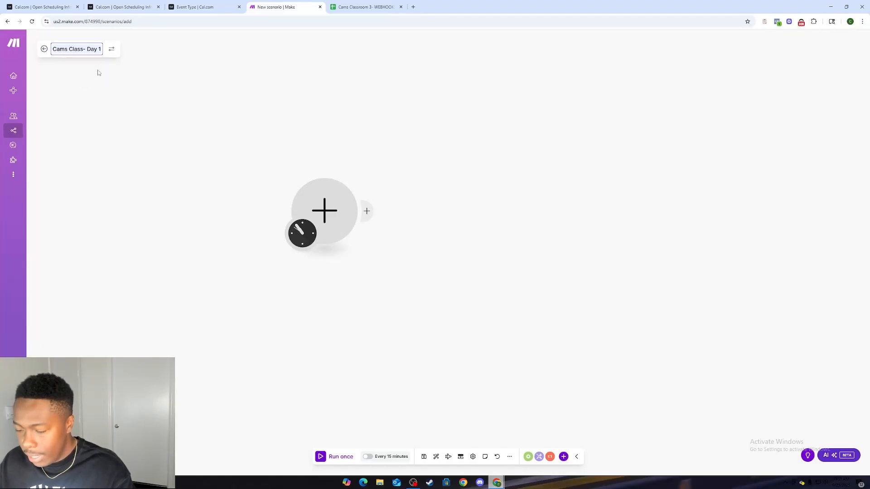
pyautogui.press('BackSpace')
pyautogui.write('3')
pyautogui.click(100, 67)
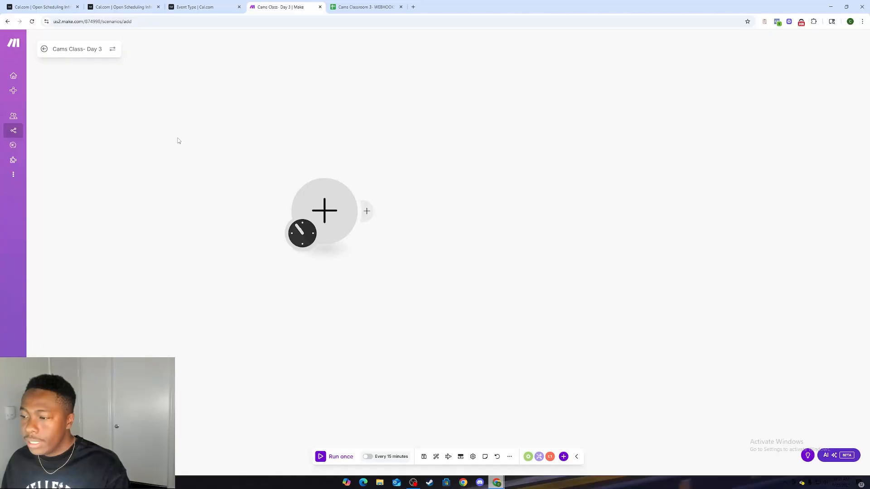
# Step: Add a second empty module below the first one and unlink the two modules
pyautogui.moveTo(419, 216); pyautogui.dragTo(419, 152)
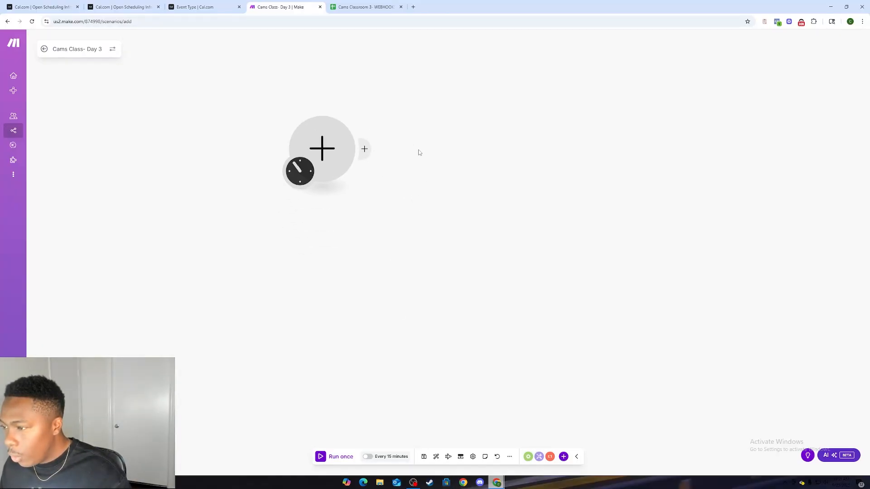
pyautogui.doubleClick(353, 231)
pyautogui.moveTo(352, 233); pyautogui.dragTo(348, 341)
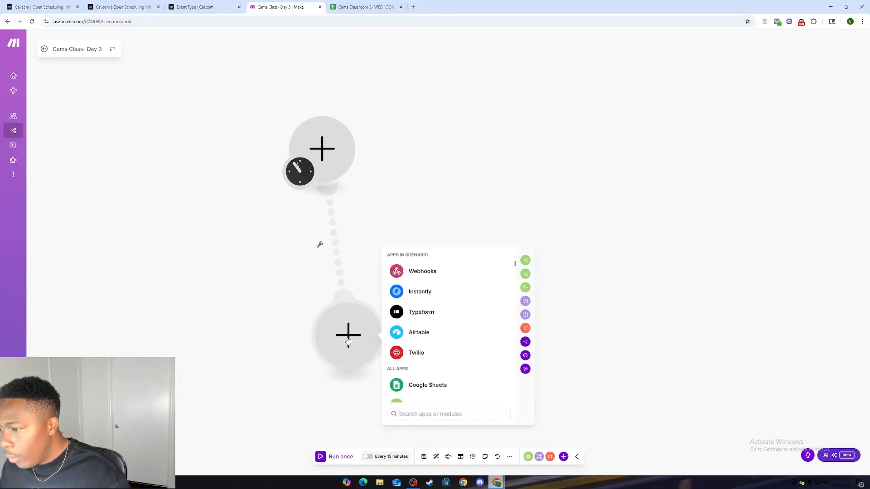
pyautogui.click(319, 245)
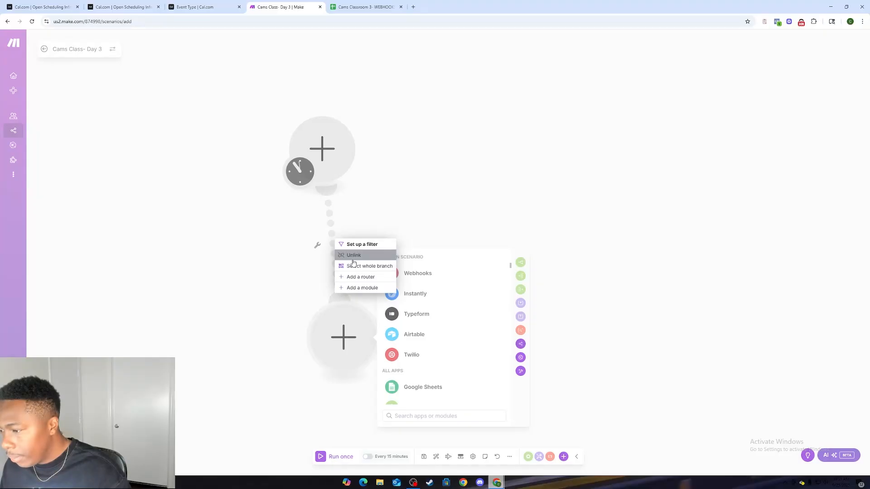
pyautogui.click(353, 256)
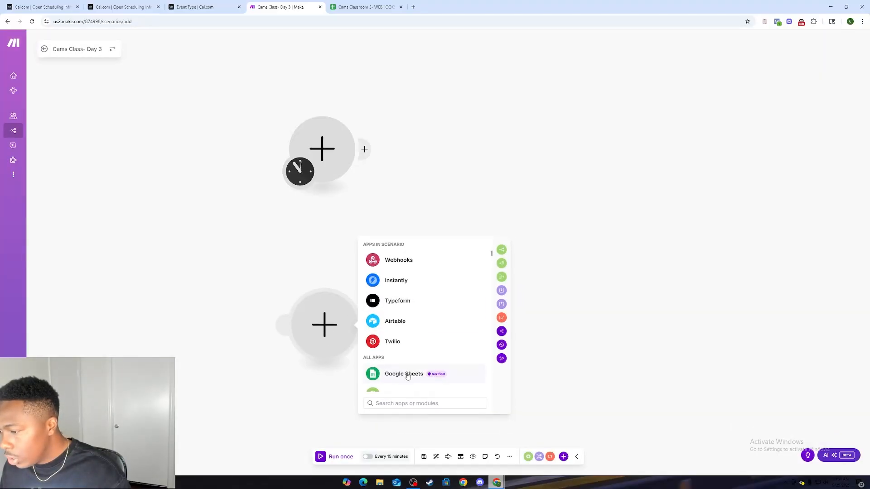
# Step: Search the app list for cal and set the unlinked module to the Cal.com Make an API call action
pyautogui.scroll(-1, 407, 376)
pyautogui.write('cal')
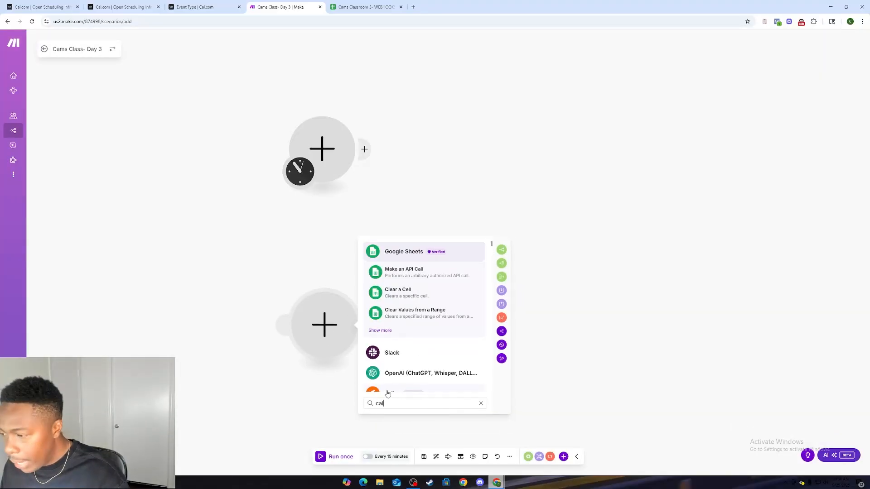
pyautogui.scroll(-2, 410, 340)
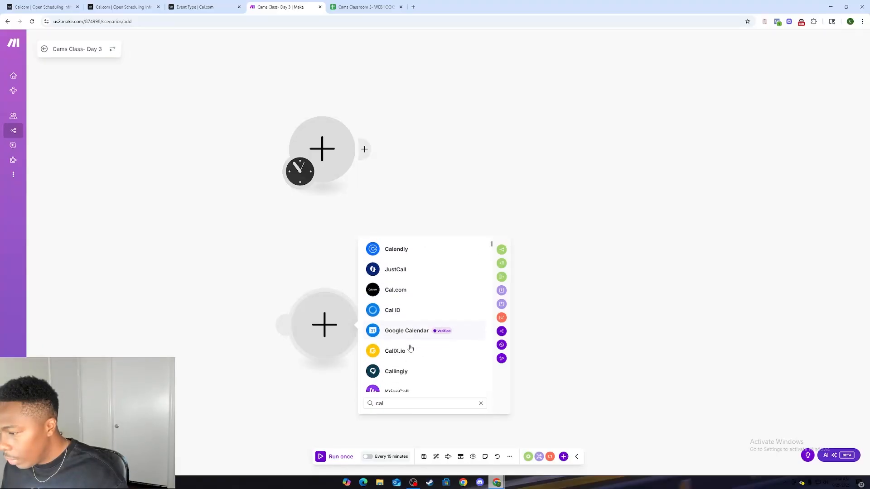
pyautogui.click(401, 286)
pyautogui.click(406, 322)
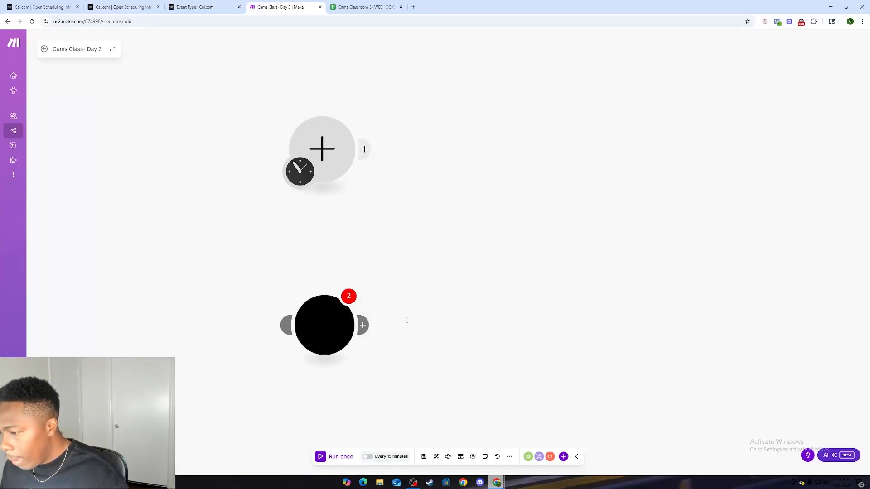
pyautogui.click(416, 351)
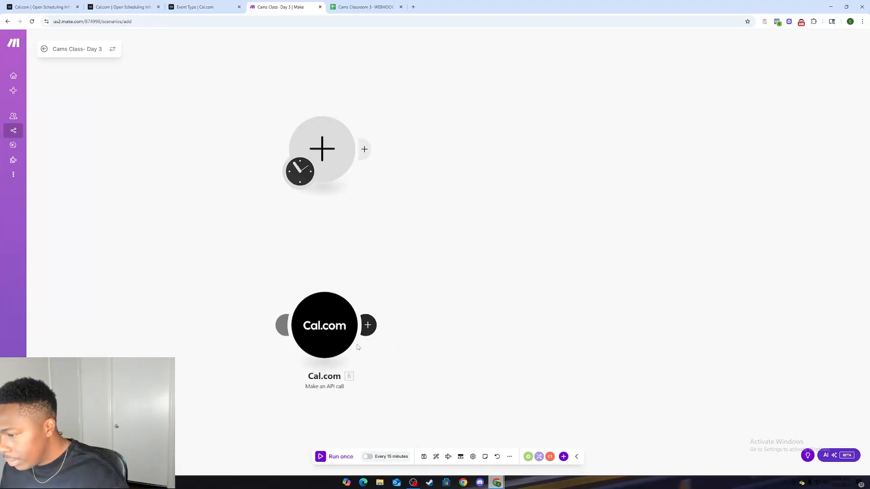
# Step: Move the Cal.com Make an API call module away from the first module and delete it
pyautogui.moveTo(328, 342); pyautogui.dragTo(686, 263)
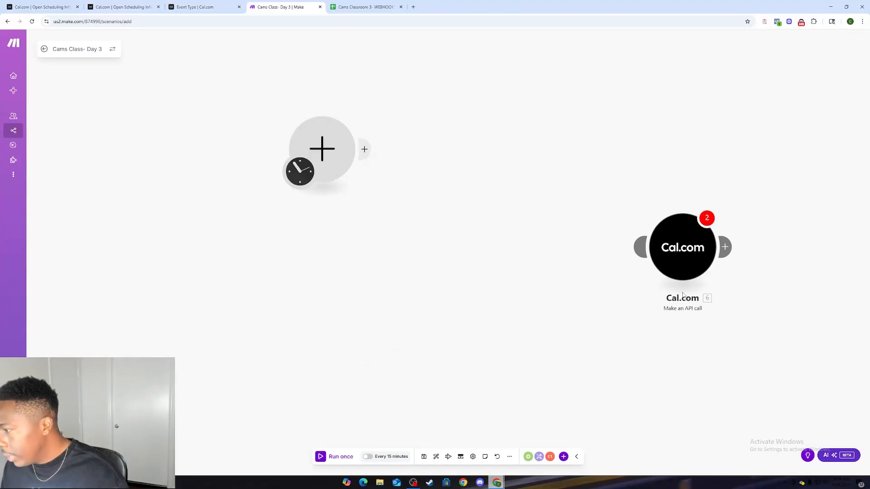
pyautogui.rightClick(705, 250)
pyautogui.click(715, 328)
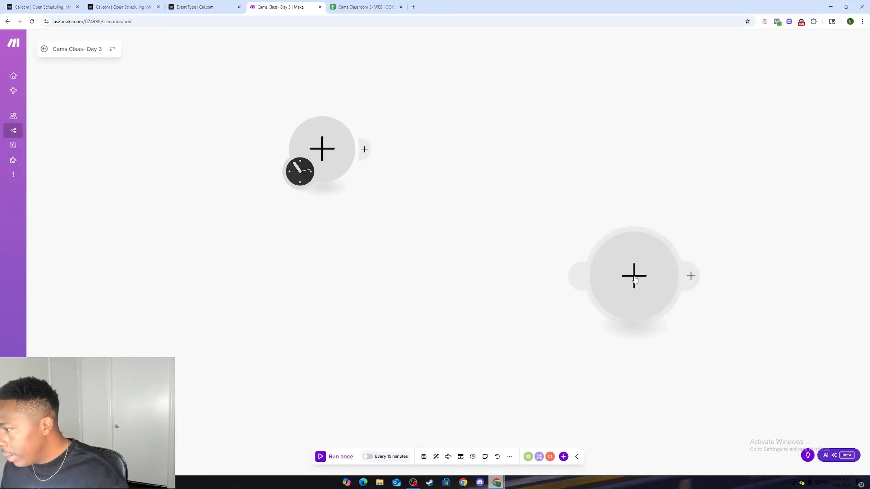
# Step: Browse the Cal.com triggers, actions and searches for the empty module and choose the Watch Booking Created trigger
pyautogui.click(634, 275)
pyautogui.click(705, 314)
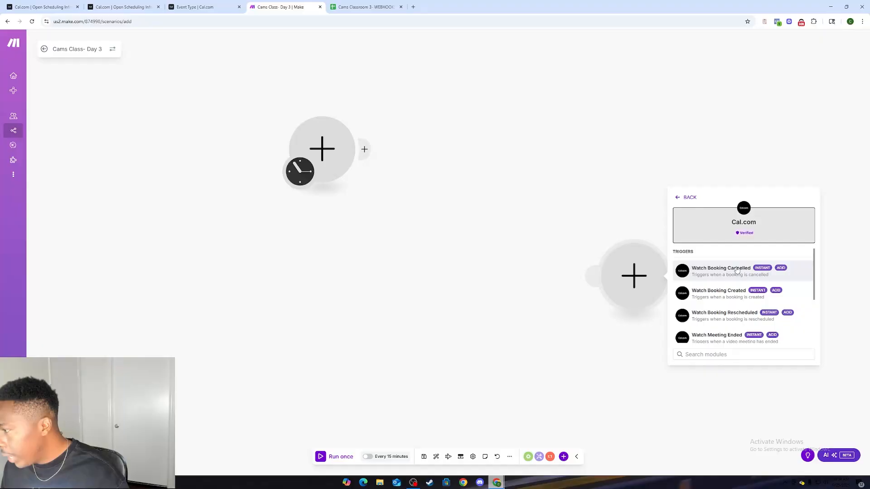
pyautogui.scroll(-3, 712, 321)
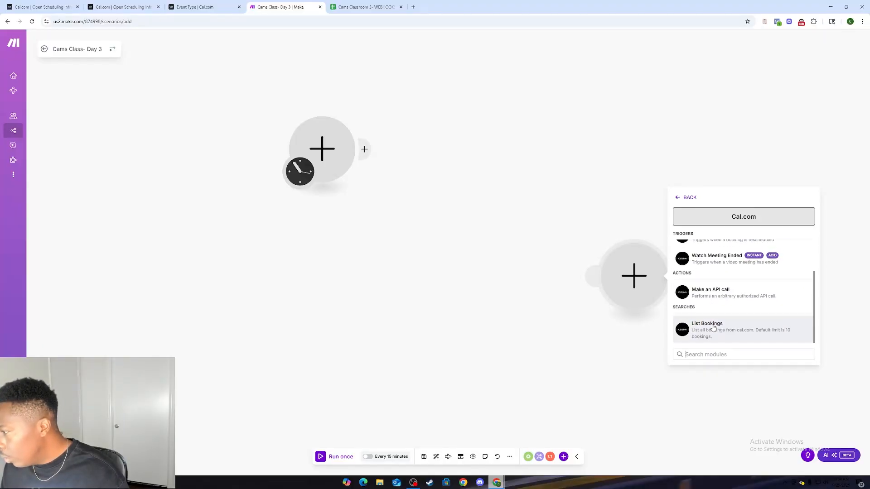
pyautogui.scroll(3, 712, 317)
pyautogui.click(728, 296)
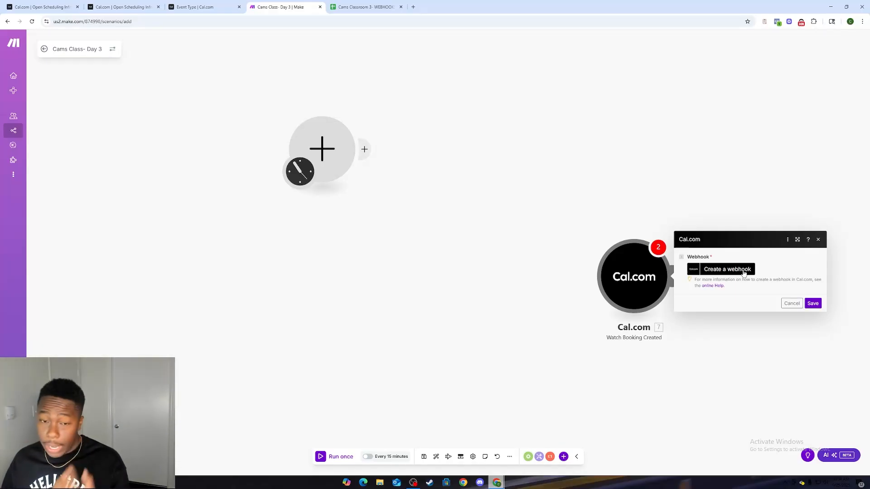
# Step: Cancel the webhook setup of the Watch Booking Created module and delete the module
pyautogui.click(791, 303)
pyautogui.rightClick(654, 294)
pyautogui.click(682, 365)
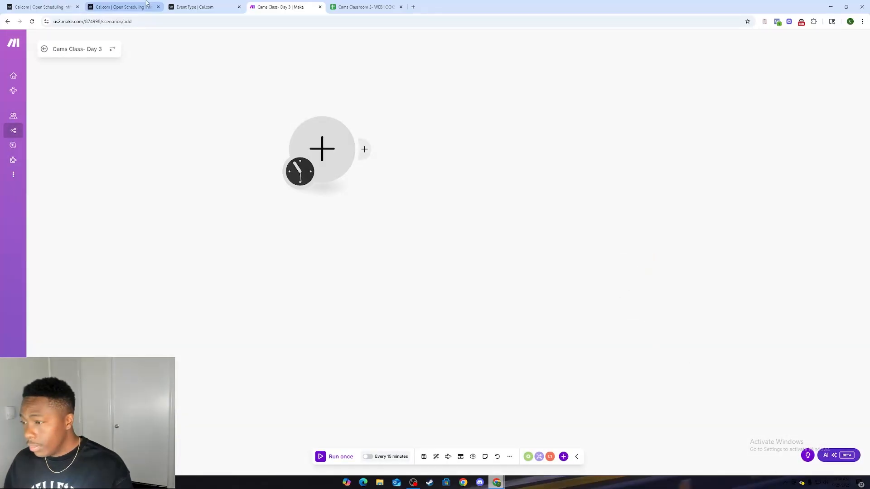
# Step: Set the scenario's first module to the Webhooks Custom webhook trigger
pyautogui.click(331, 138)
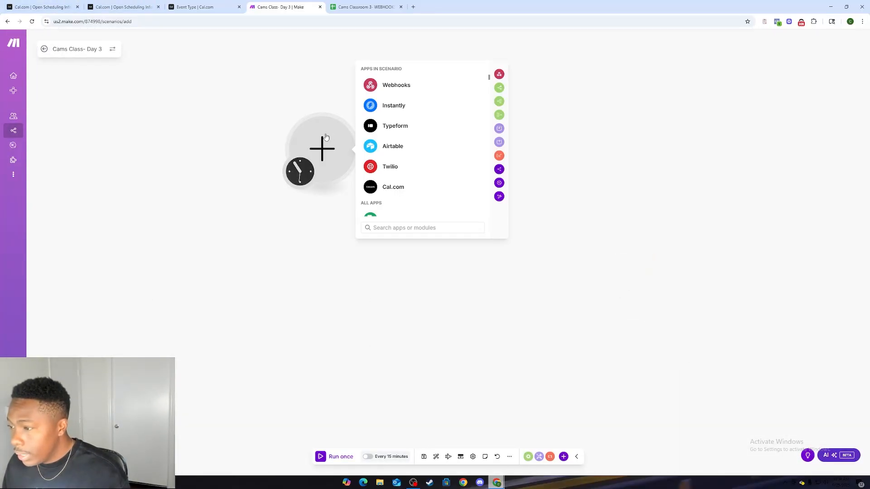
pyautogui.click(400, 85)
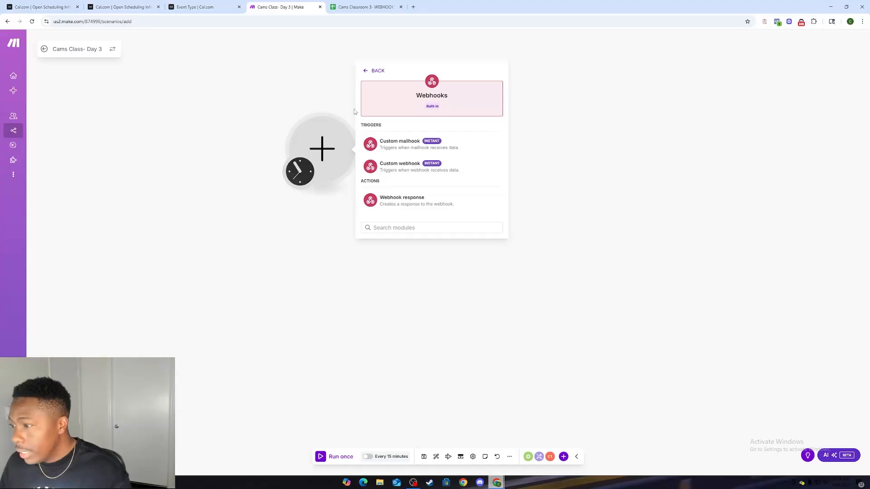
pyautogui.click(407, 166)
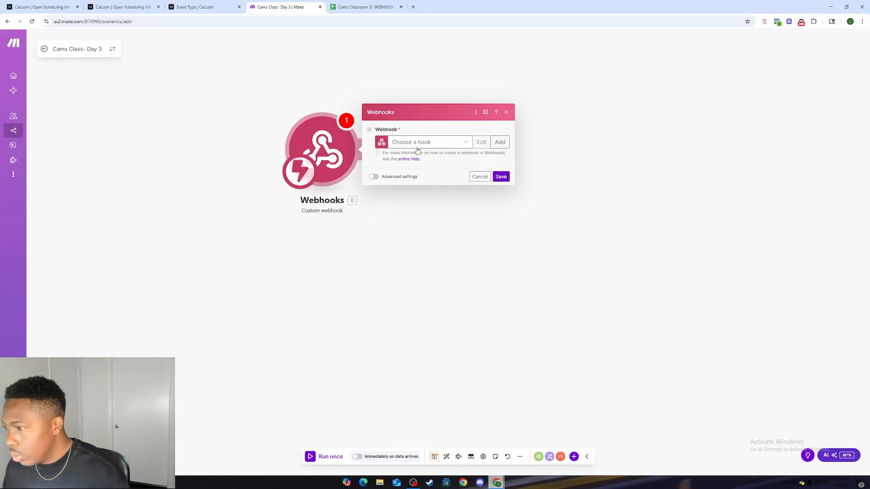
# Step: Create a new webhook named Cams Classroom Webhook for the trigger module and save it
pyautogui.click(417, 143)
pyautogui.click(485, 166)
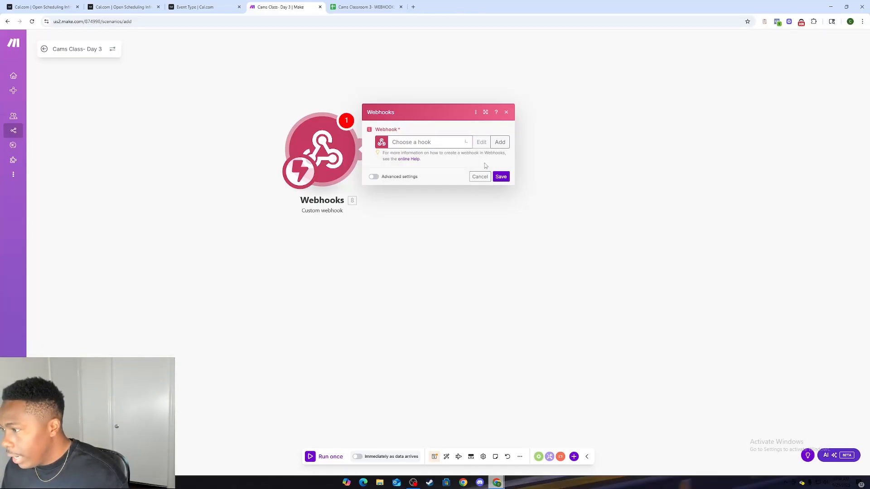
pyautogui.click(501, 143)
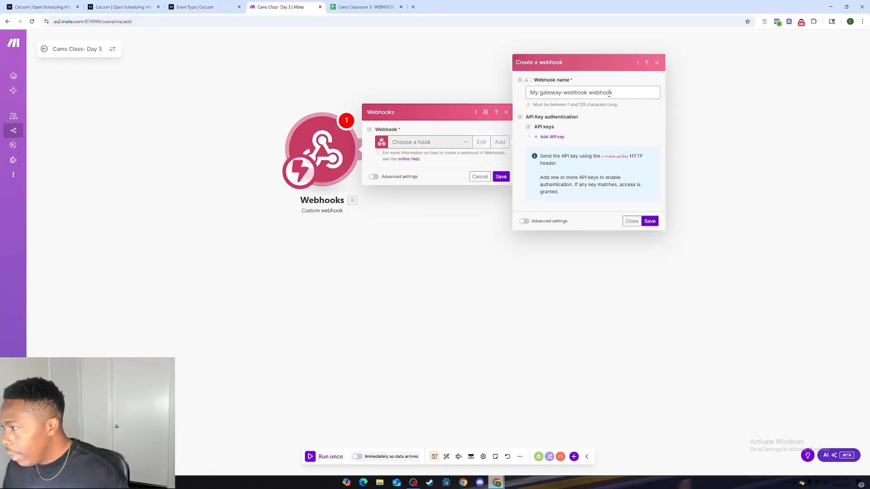
pyautogui.tripleClick(609, 94)
pyautogui.press('BackSpace')
pyautogui.write('Ca')
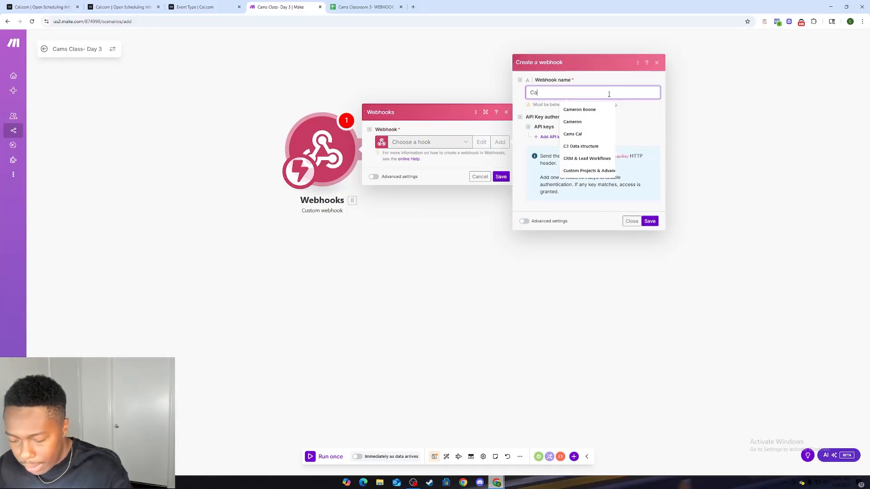
pyautogui.write('ms Classr')
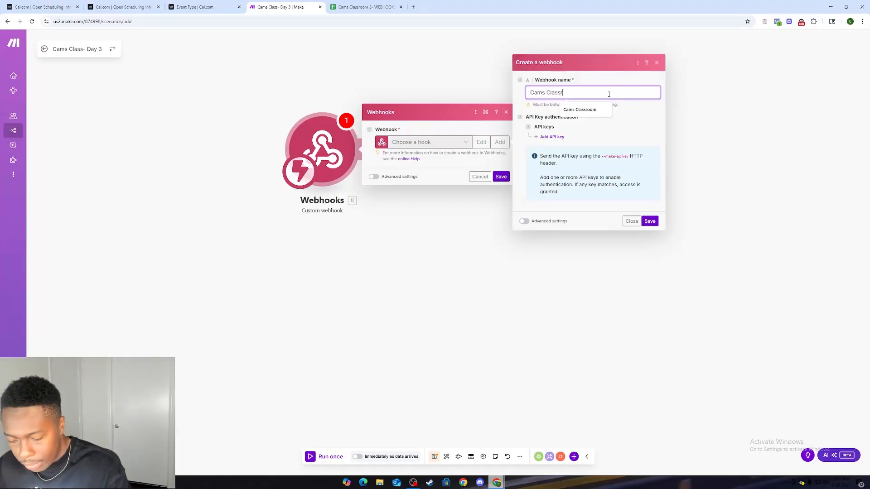
pyautogui.write('oom Webhook')
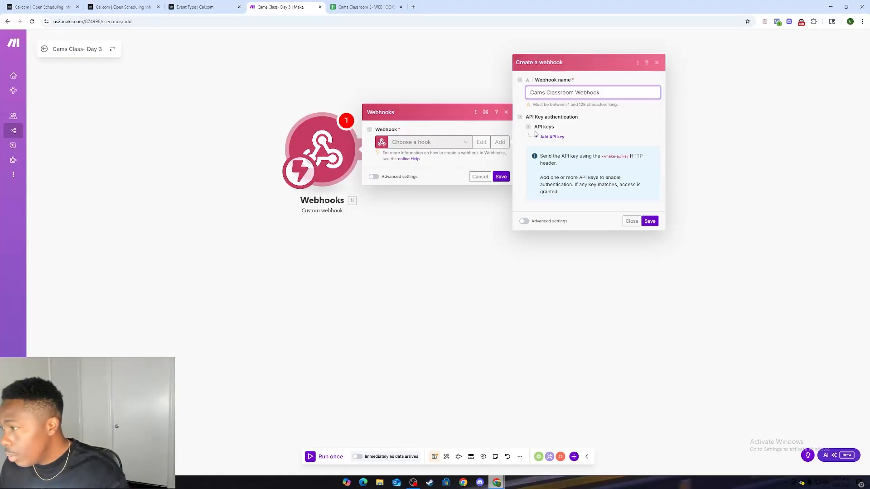
pyautogui.click(648, 221)
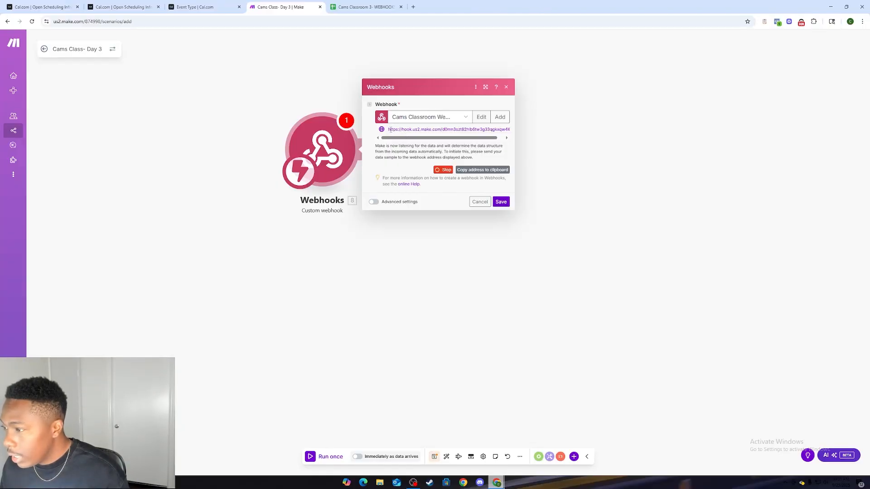
# Step: Highlight the generated webhook address, then close and reopen the Webhooks module's settings
pyautogui.moveTo(390, 130); pyautogui.dragTo(510, 130)
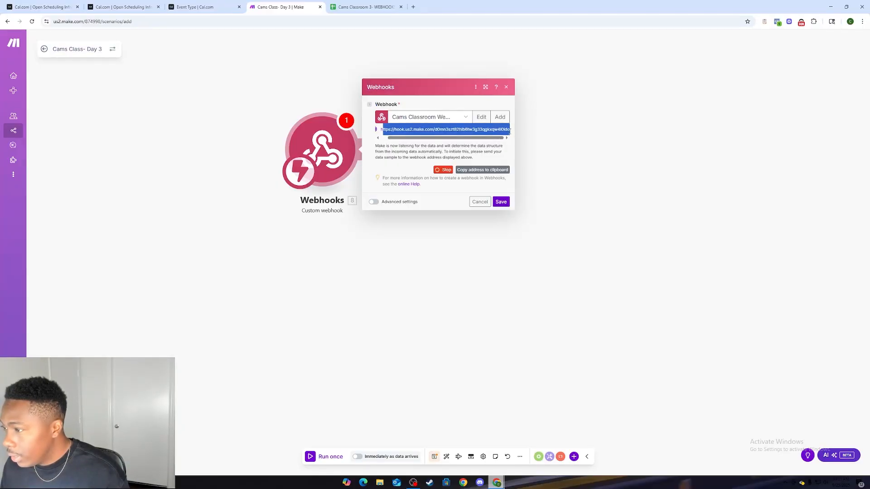
pyautogui.click(524, 135)
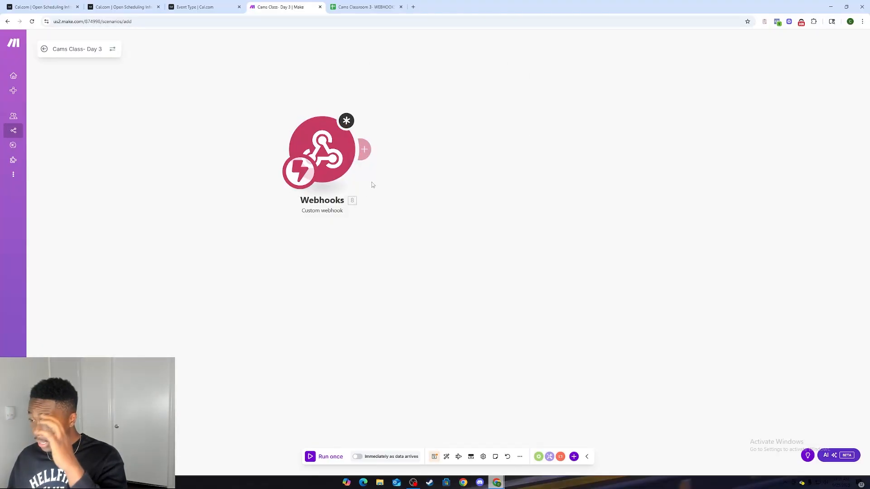
pyautogui.click(340, 175)
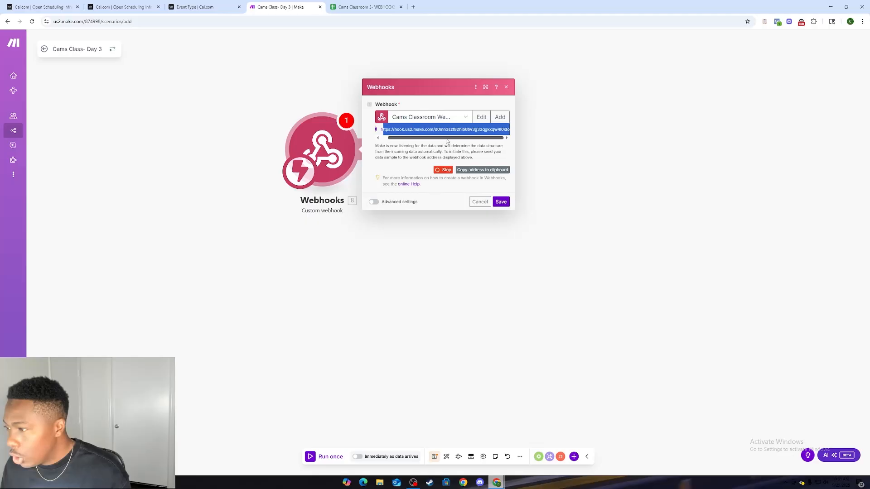
# Step: Switch to the Cal.com event type and open the bookmarked Intro Call (45 Minutes) booking page in a new browser tab
pyautogui.click(201, 7)
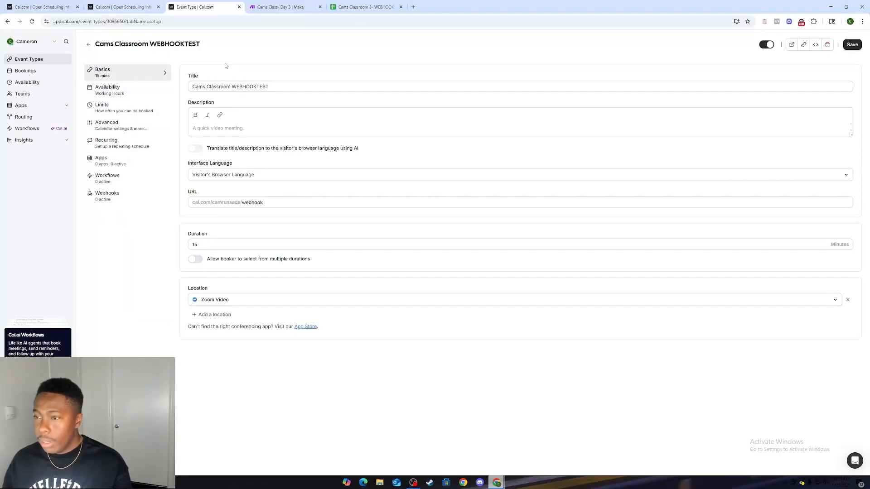
pyautogui.click(413, 6)
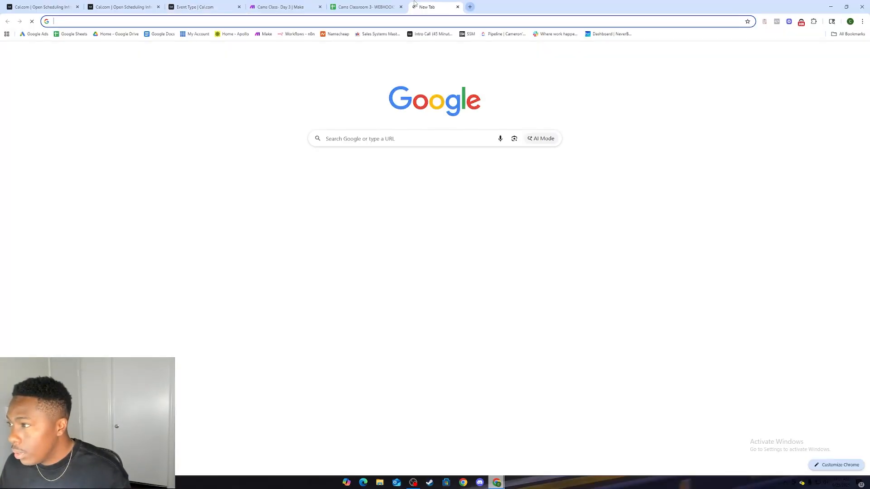
pyautogui.click(431, 34)
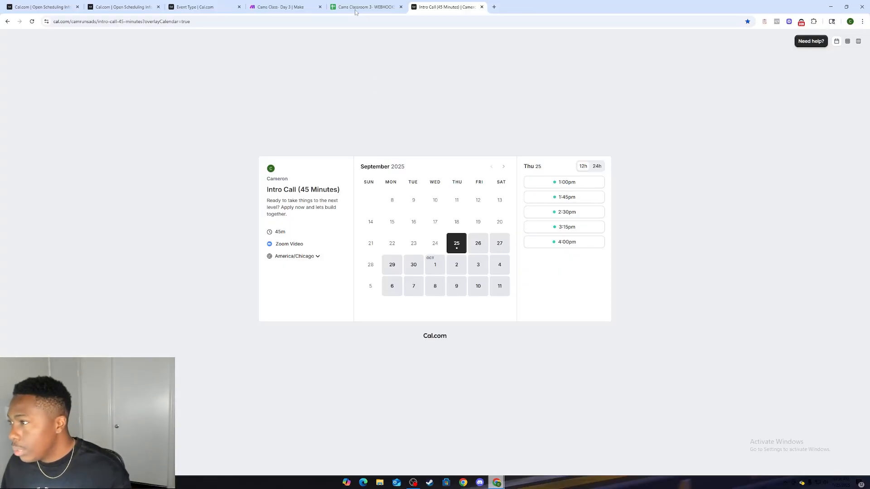
# Step: Close the Intro Call booking page and start a new webhook for the Cams Classroom WEBHOOKTEST event type
pyautogui.click(482, 7)
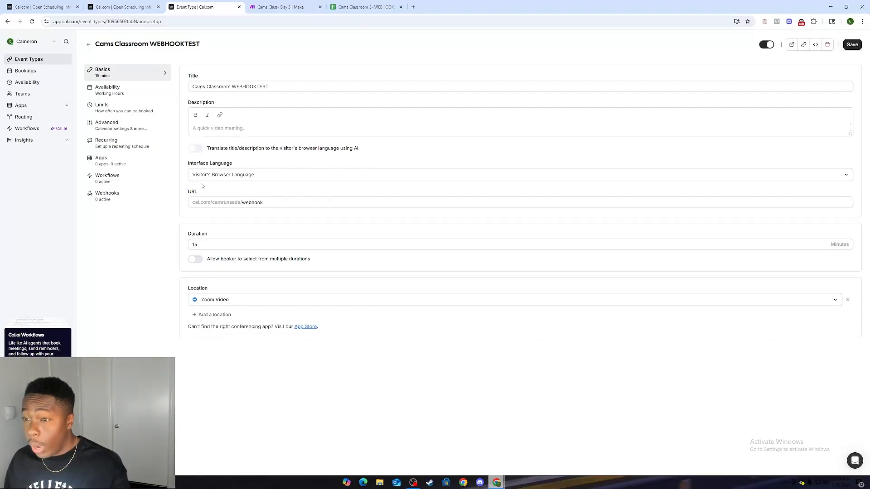
pyautogui.click(108, 200)
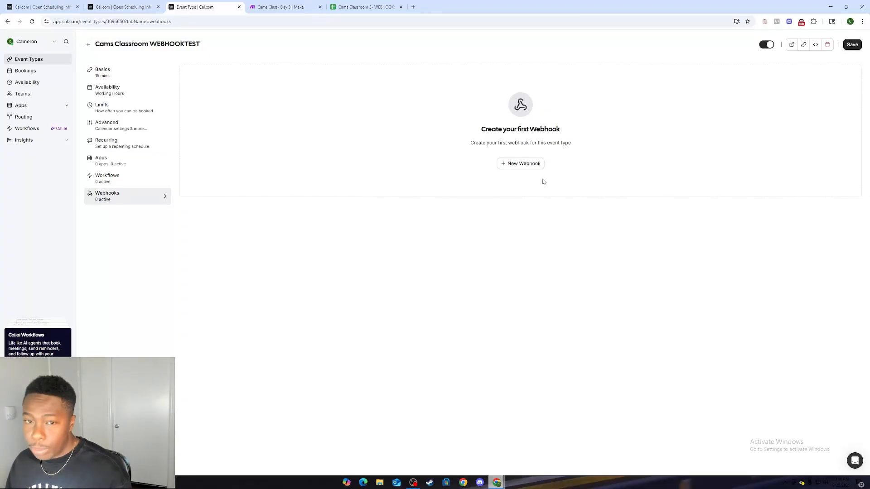
pyautogui.click(522, 164)
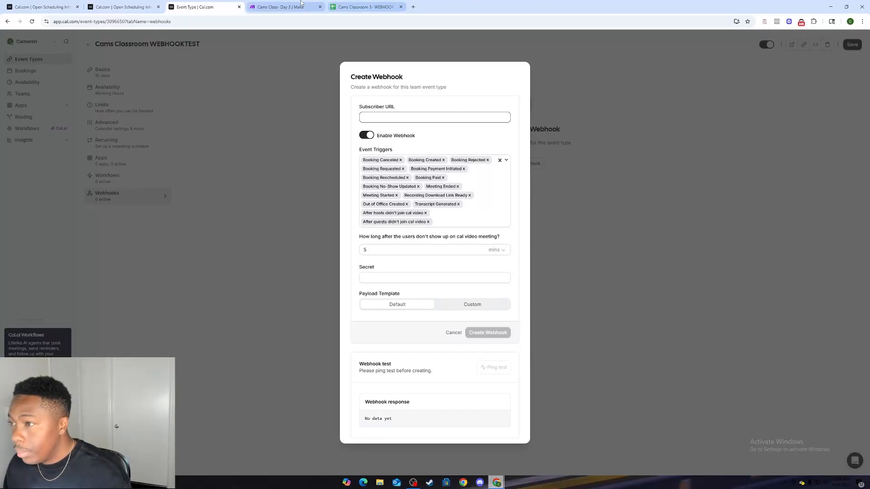
# Step: Switch to Make, add an empty module and look through the available Cal.com triggers and actions
pyautogui.click(280, 6)
pyautogui.click(480, 201)
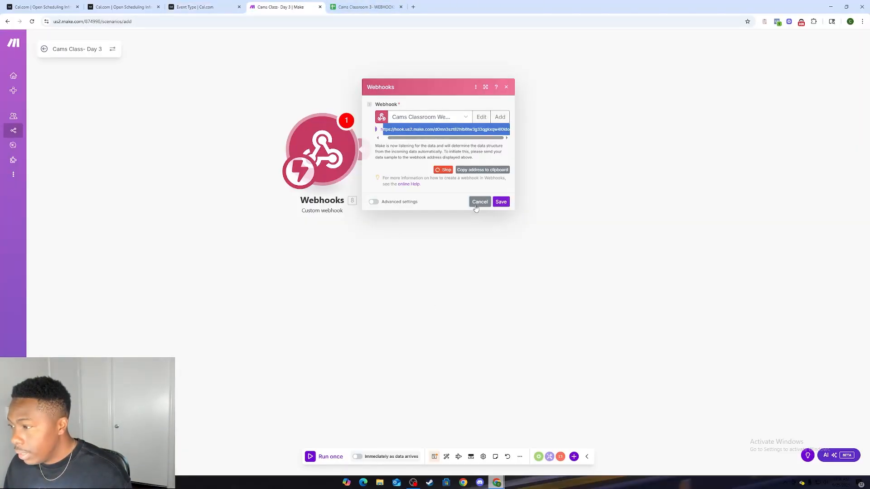
pyautogui.click(393, 292)
pyautogui.click(471, 330)
pyautogui.scroll(-3, 473, 328)
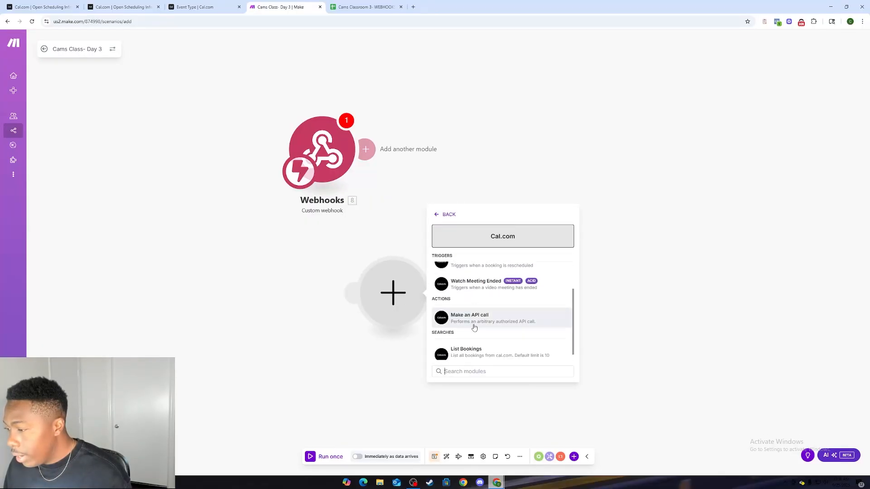
pyautogui.scroll(3, 473, 329)
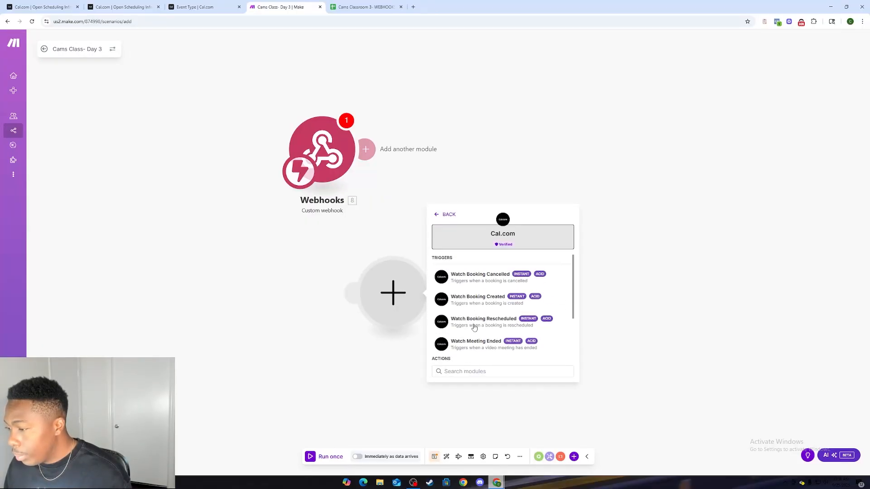
pyautogui.click(209, 4)
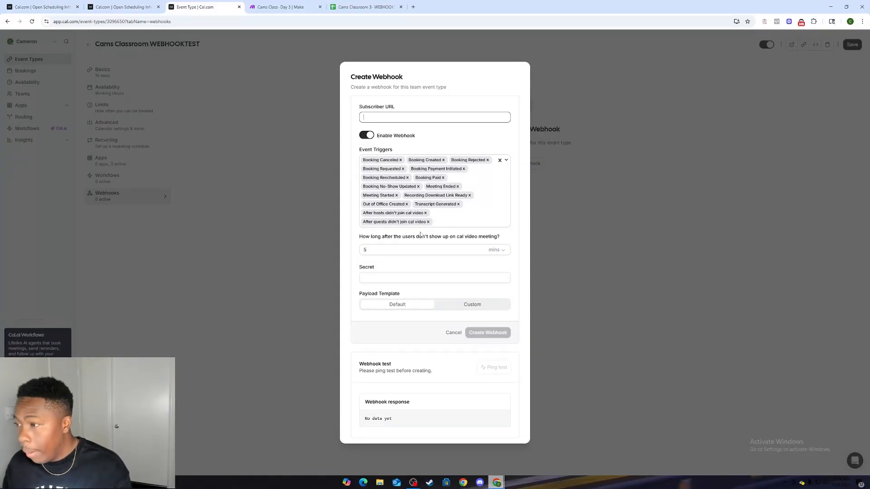
# Step: Return to the Make scenario and delete the empty module below the Webhooks trigger
pyautogui.click(406, 116)
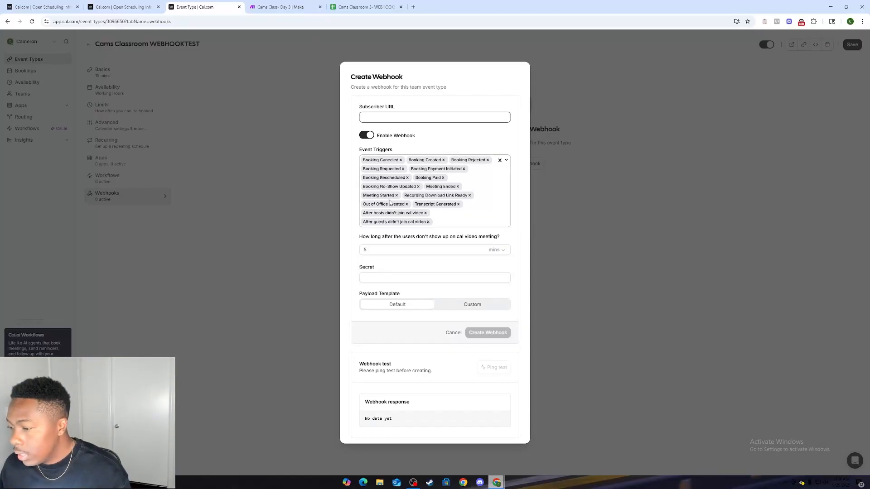
pyautogui.click(281, 7)
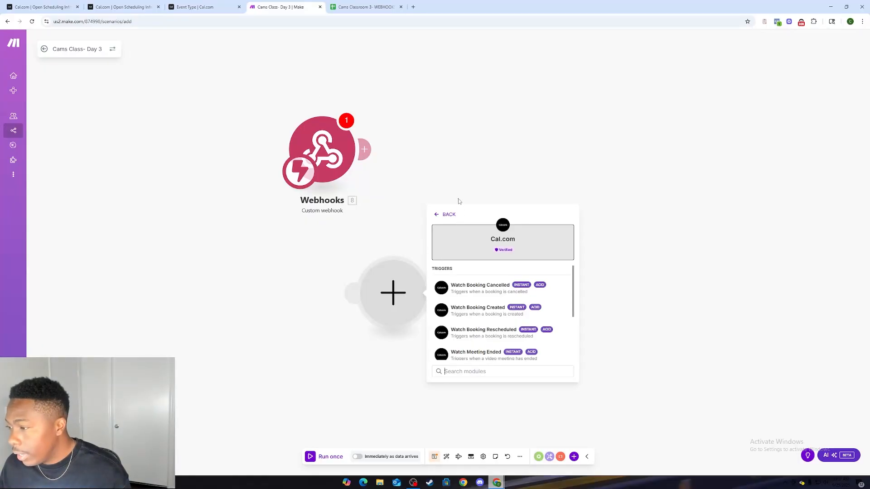
pyautogui.click(450, 215)
pyautogui.click(426, 179)
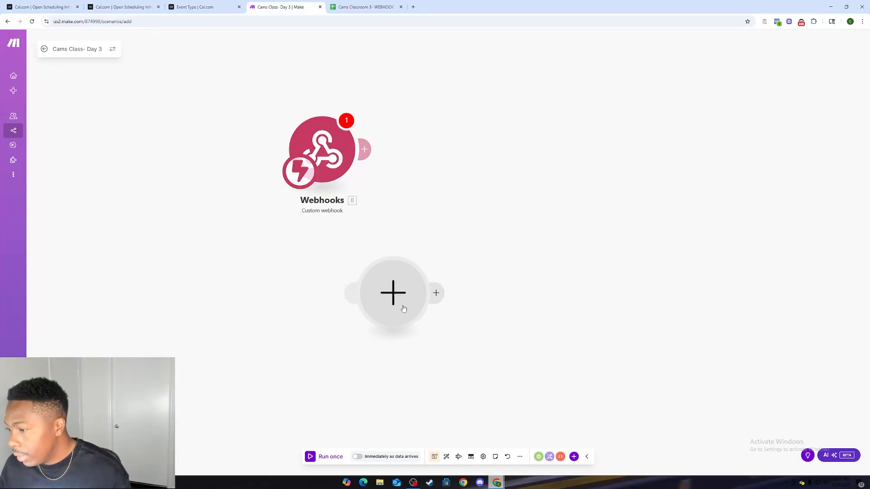
pyautogui.rightClick(404, 309)
pyautogui.click(431, 323)
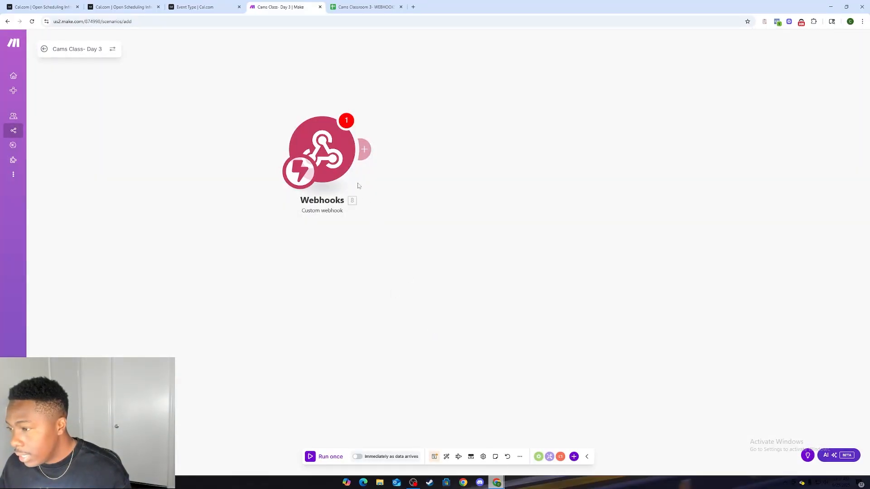
# Step: Select Cams Classroom Webhook as the Webhooks module's hook and copy its address
pyautogui.click(345, 168)
pyautogui.click(424, 142)
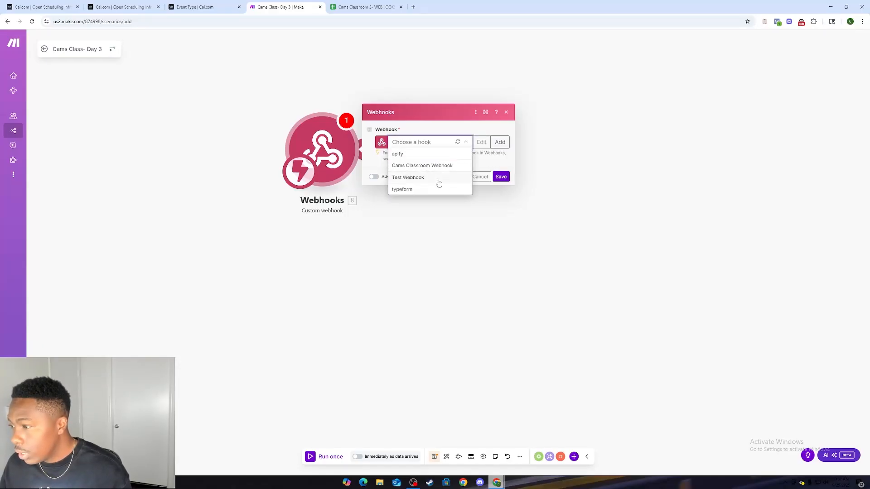
pyautogui.click(426, 167)
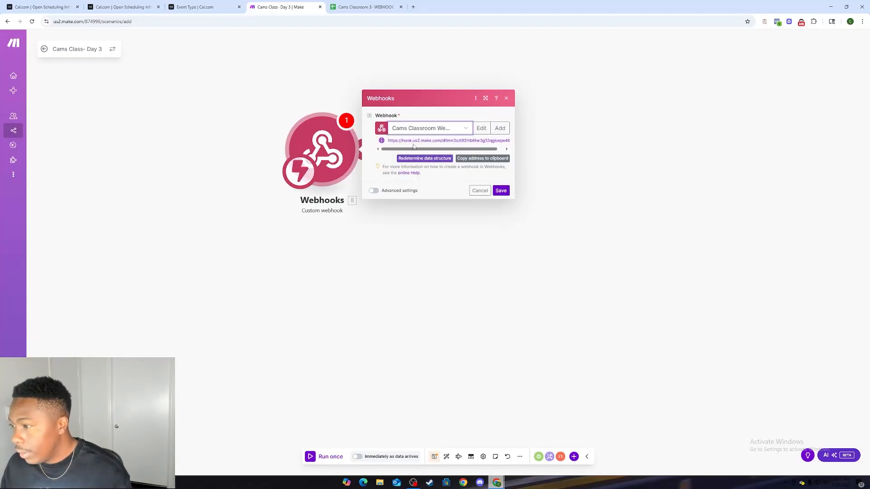
pyautogui.click(471, 162)
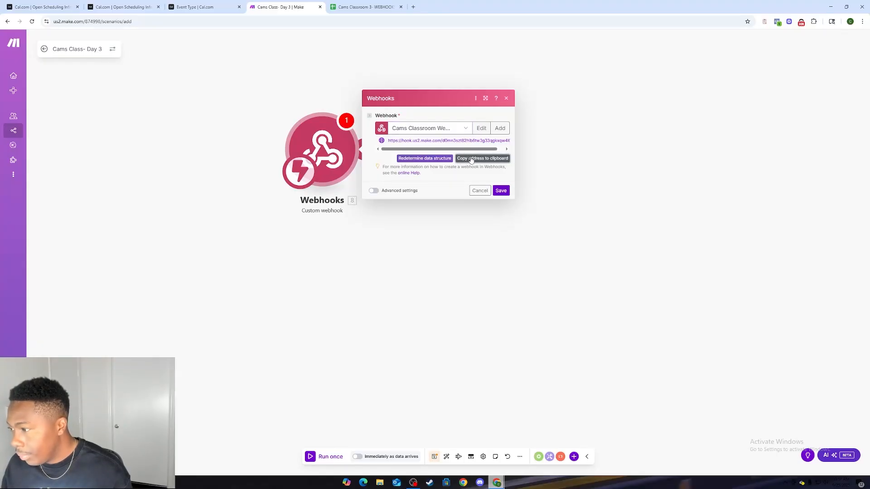
# Step: Switch to Cal.com and paste the copied webhook address as the new webhook's subscriber URL
pyautogui.click(194, 7)
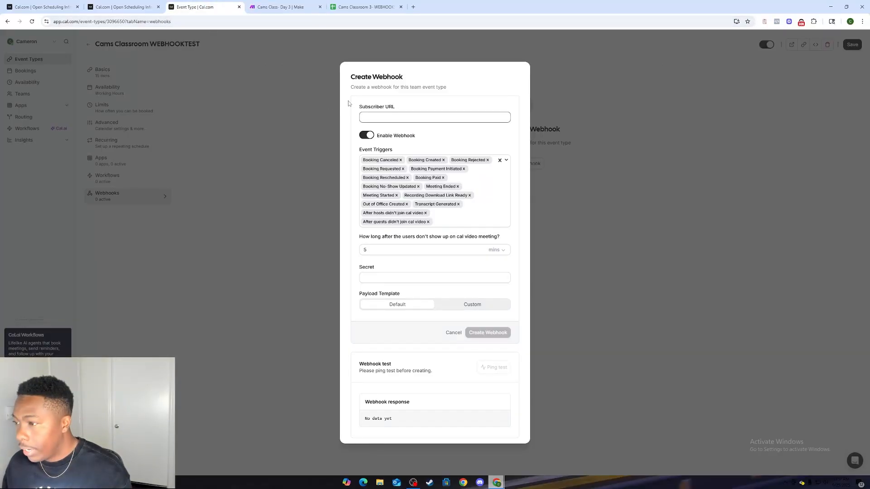
pyautogui.click(374, 116)
pyautogui.rightClick(384, 118)
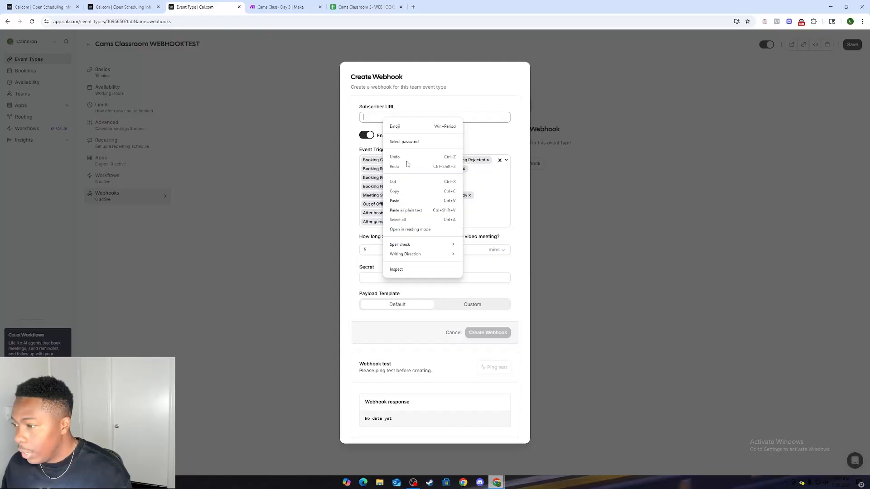
pyautogui.click(410, 199)
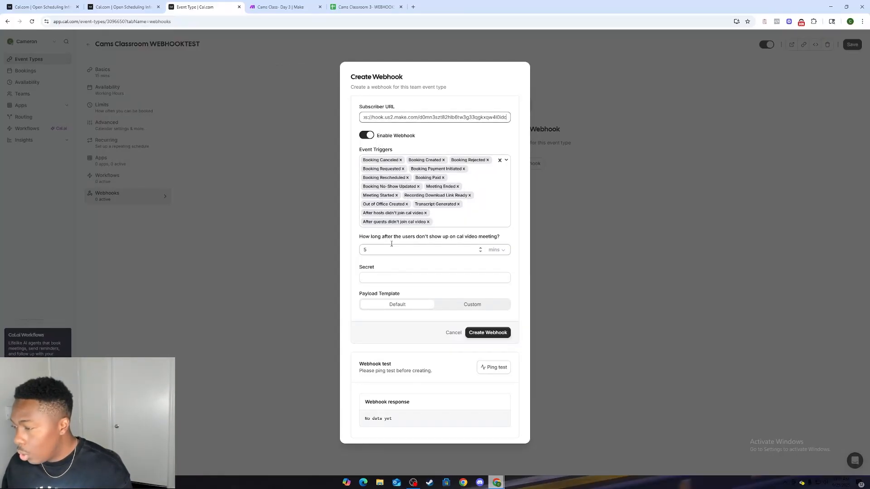
pyautogui.click(397, 282)
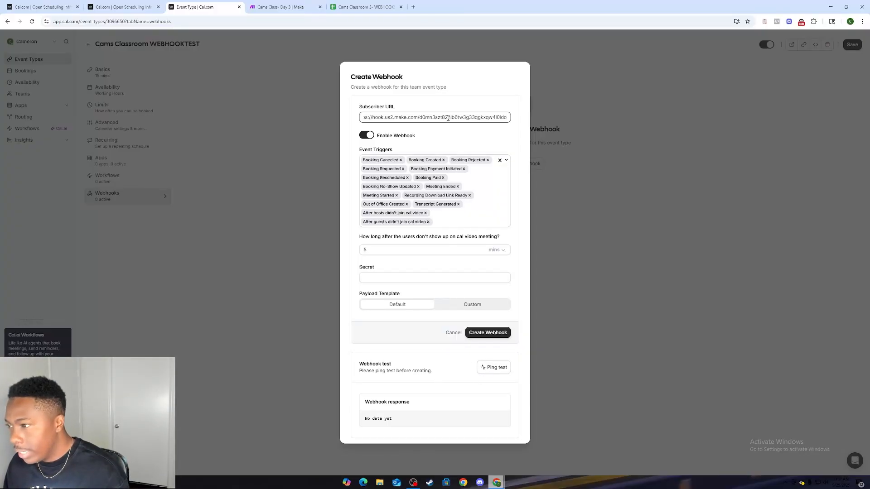
# Step: Switch to Make, reopen the Webhooks module's settings and start redetermining its data structure
pyautogui.click(299, 3)
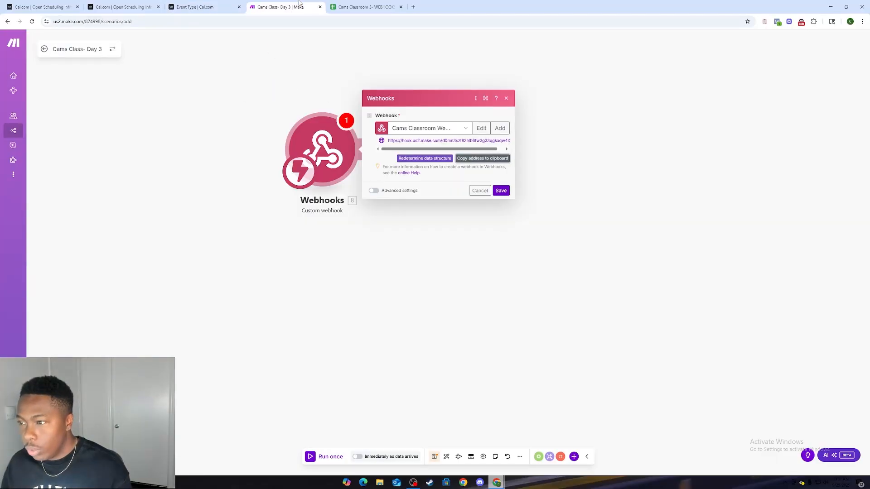
pyautogui.click(348, 254)
pyautogui.click(335, 161)
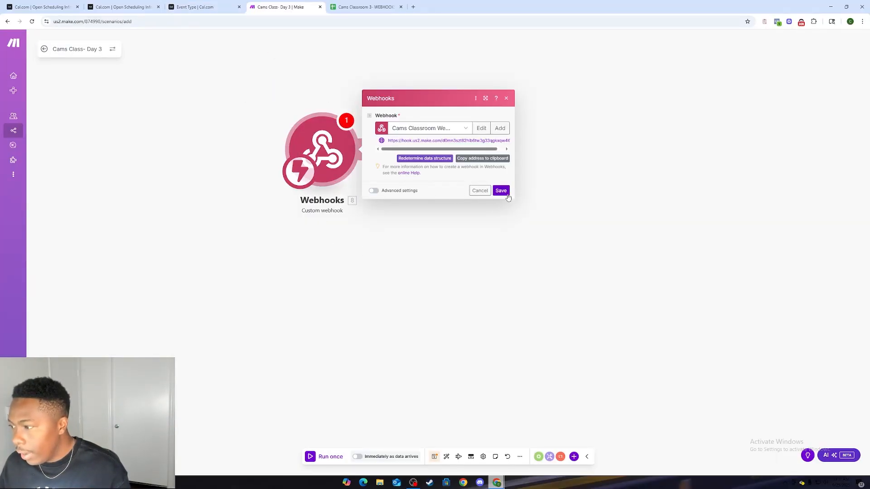
pyautogui.click(429, 160)
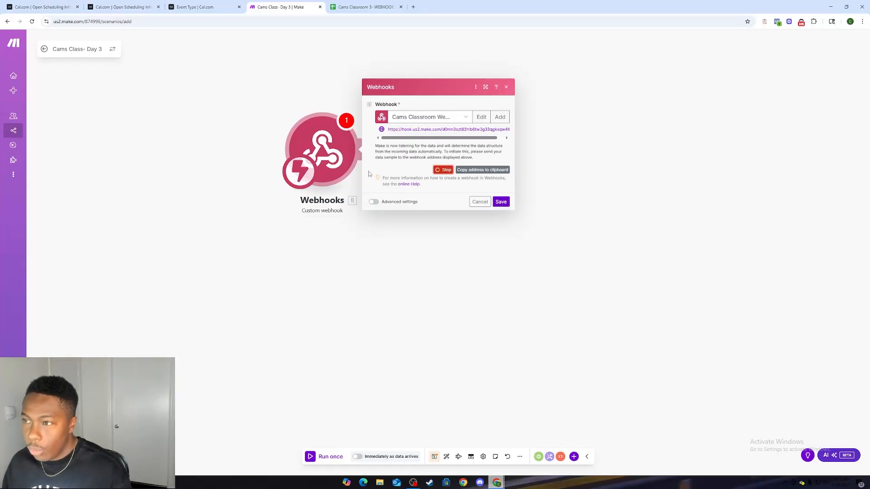
# Step: Send a ping test from the Cal.com webhook form and save the Webhooks module's settings in Make
pyautogui.click(189, 8)
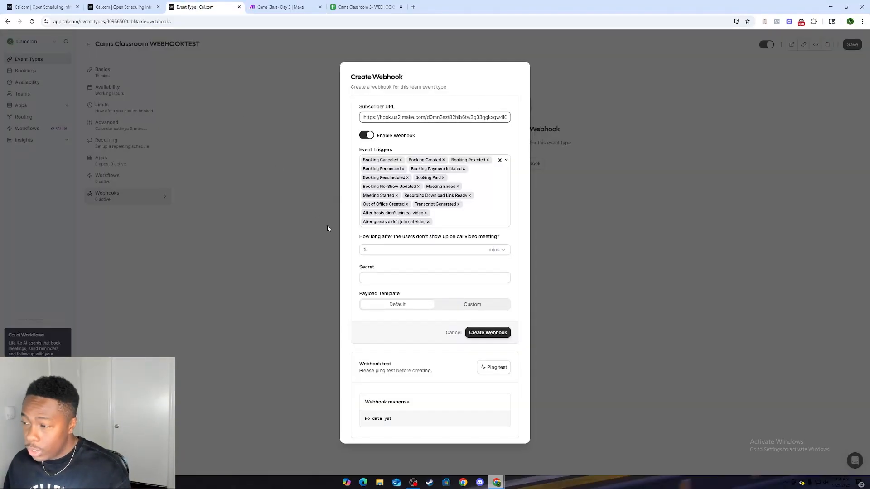
pyautogui.click(491, 369)
pyautogui.rightClick(491, 369)
pyautogui.click(290, 6)
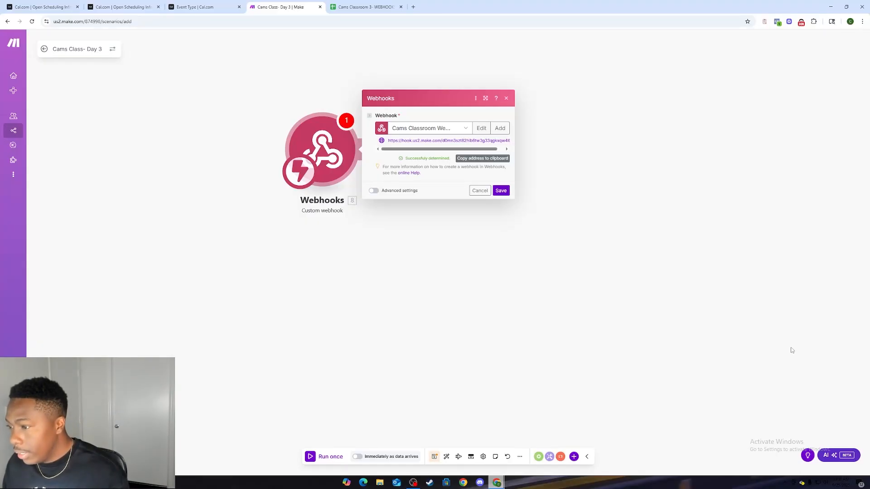
pyautogui.click(501, 191)
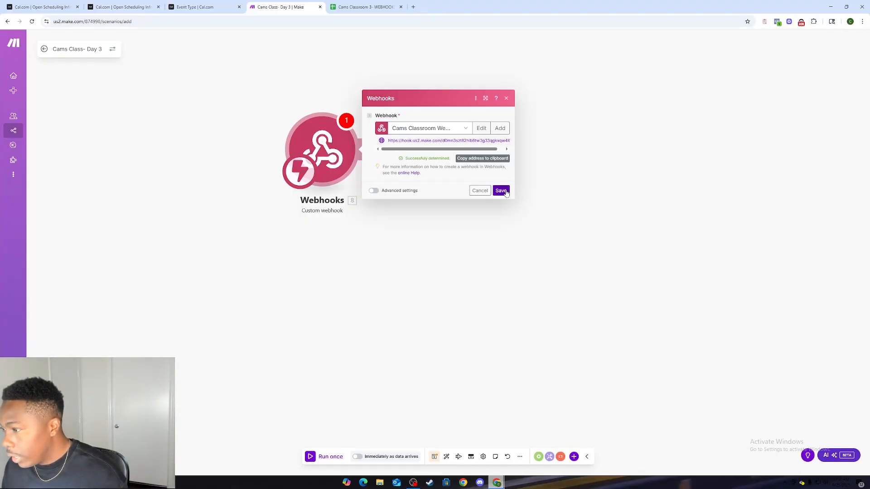
pyautogui.rightClick(325, 180)
pyautogui.click(320, 291)
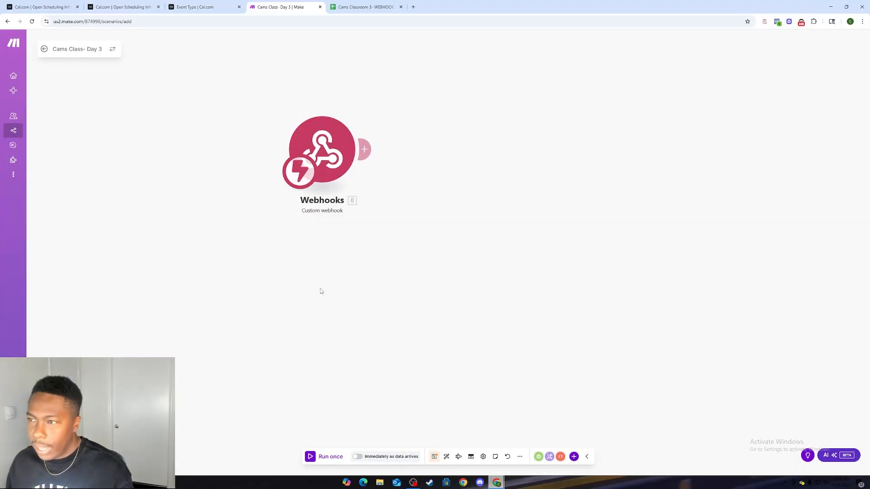
# Step: Switch back to Cal.com and create the webhook with the default event triggers and payload template
pyautogui.click(199, 7)
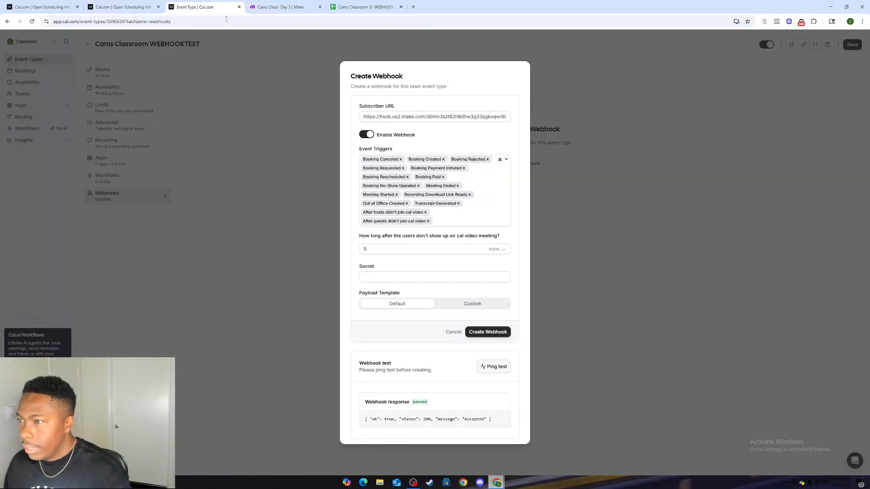
pyautogui.click(488, 333)
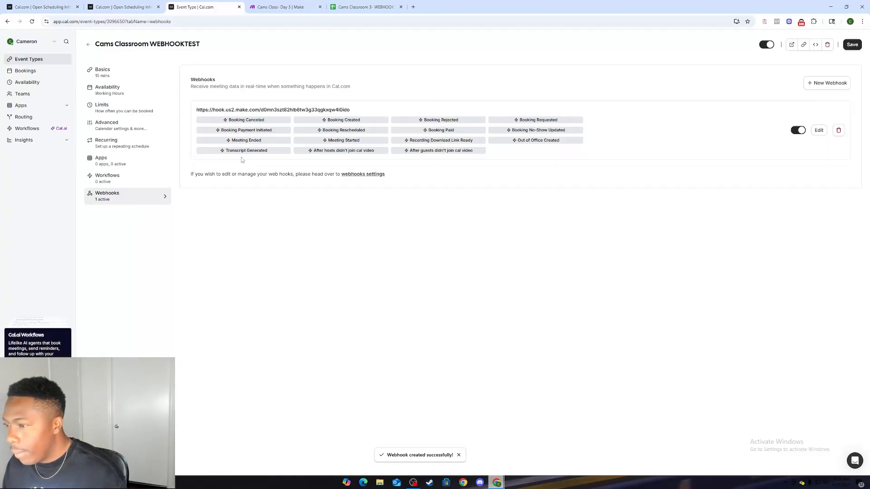
# Step: Look through the event type's basic, availability and advanced settings, and copy the event's booking link
pyautogui.click(119, 77)
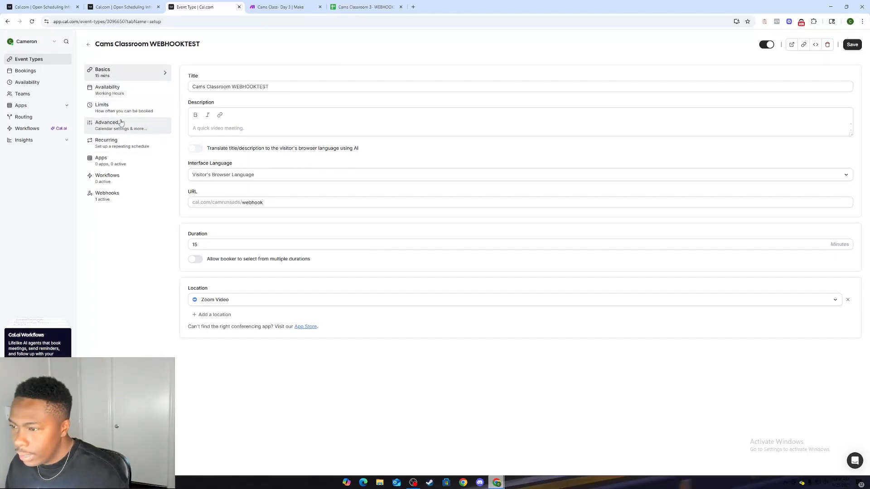
pyautogui.click(129, 93)
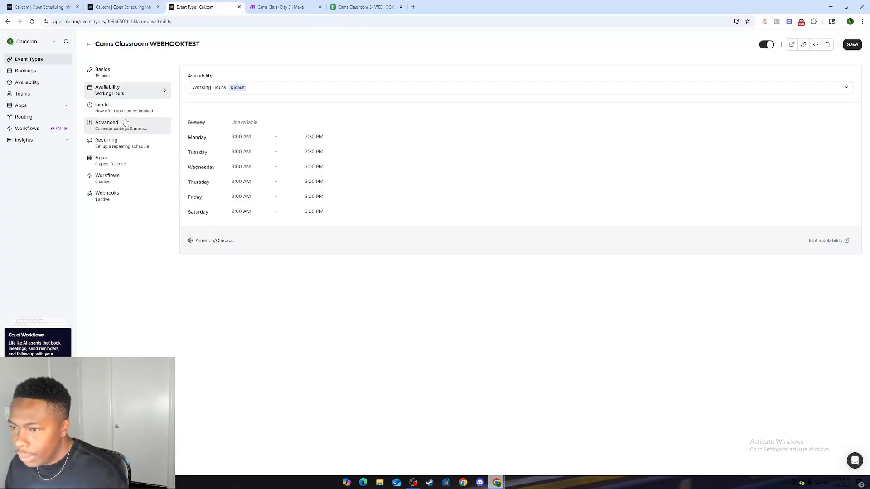
pyautogui.click(126, 123)
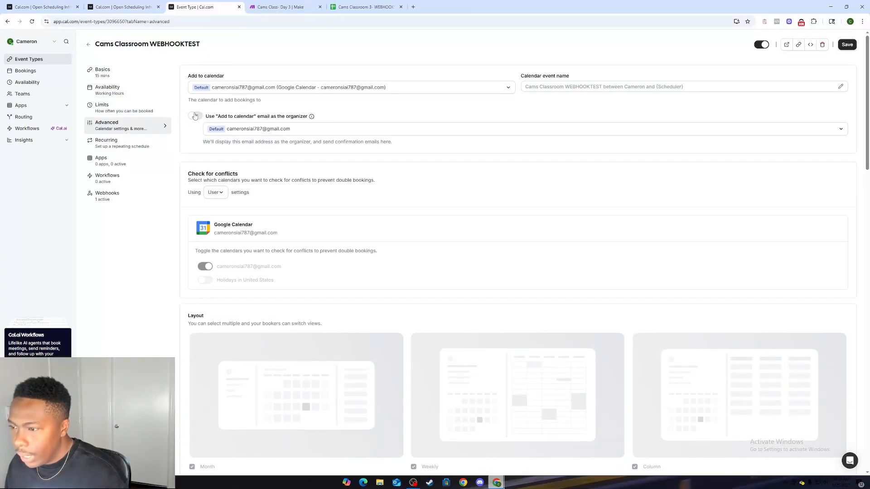
pyautogui.click(120, 77)
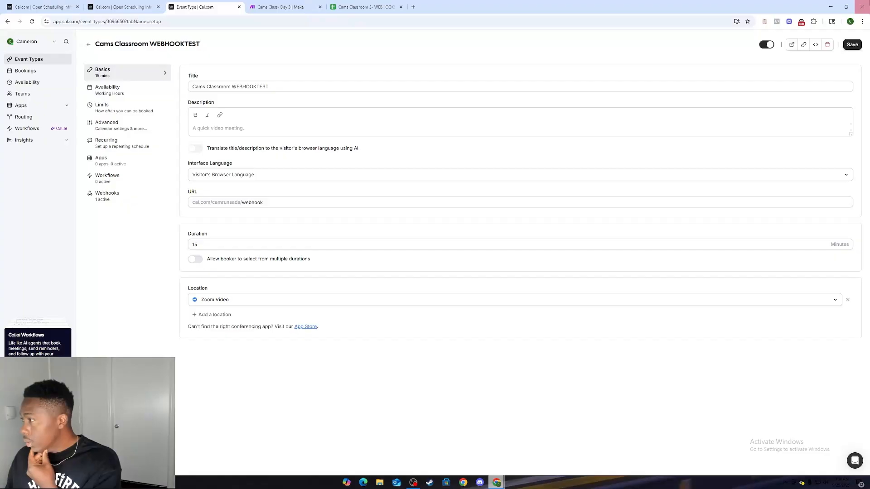
pyautogui.click(803, 45)
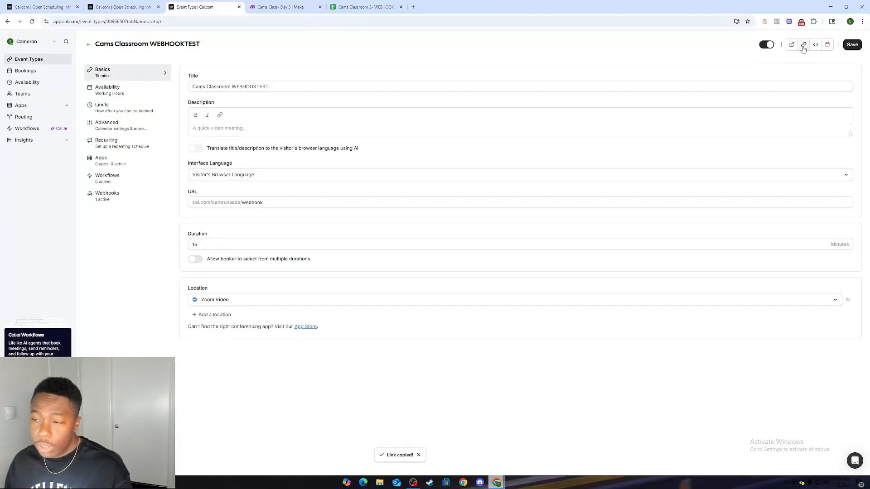
# Step: Open the copied booking link for the webhook test event in a new browser tab
pyautogui.click(280, 7)
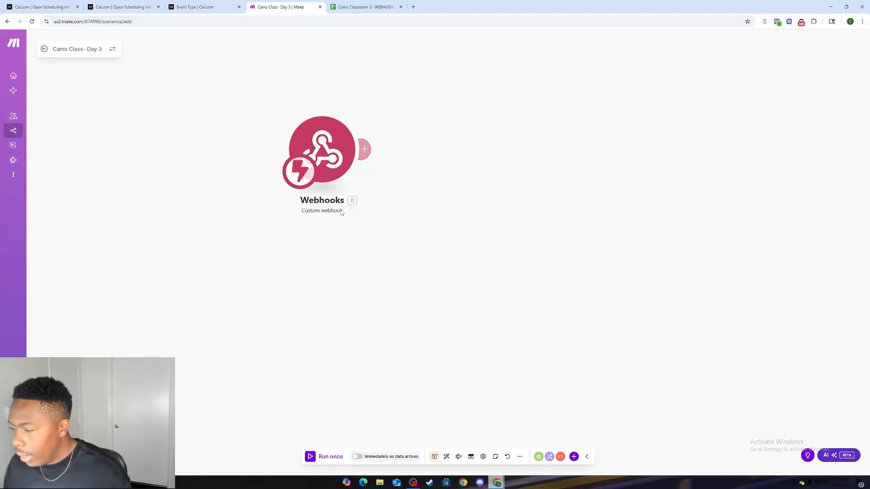
pyautogui.click(215, 2)
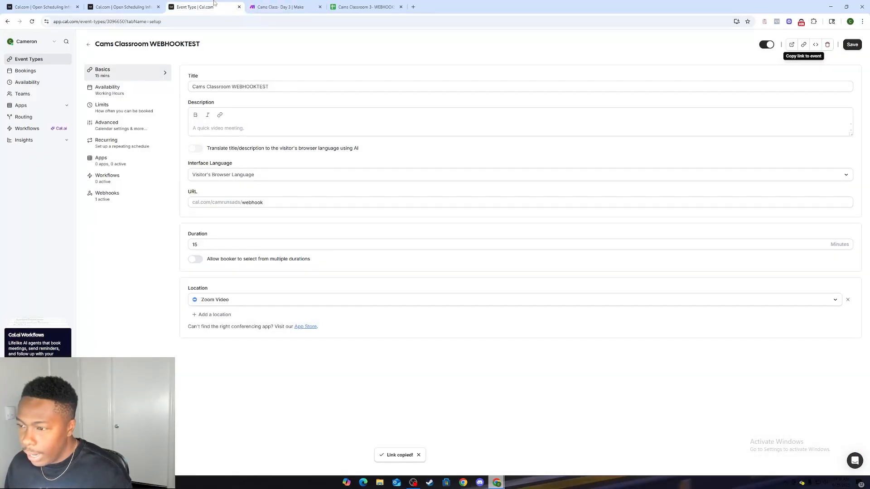
pyautogui.click(412, 7)
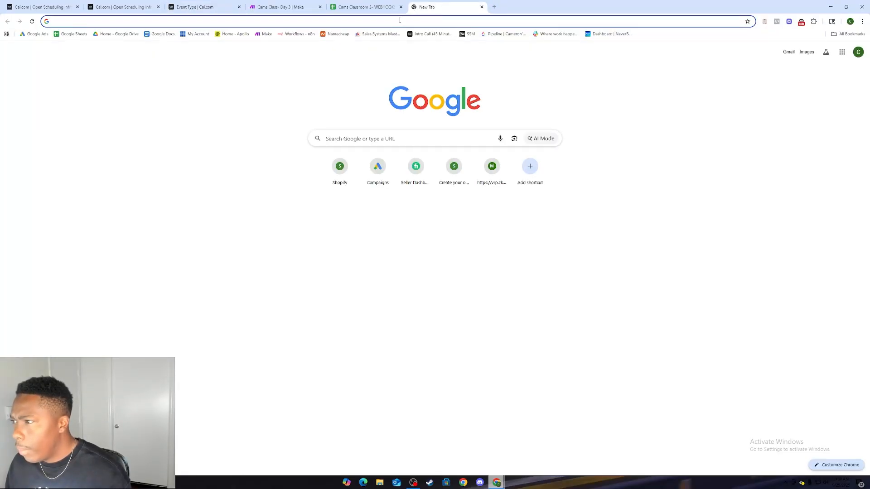
pyautogui.rightClick(400, 20)
pyautogui.click(457, 88)
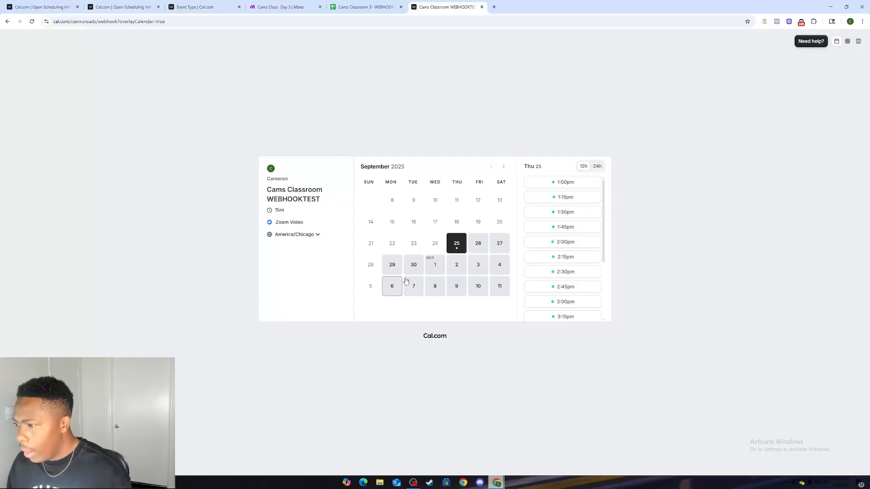
# Step: Pick the 9:00 am slot on Friday, September 26, and go over the booking form's name, email and notes fields
pyautogui.click(471, 247)
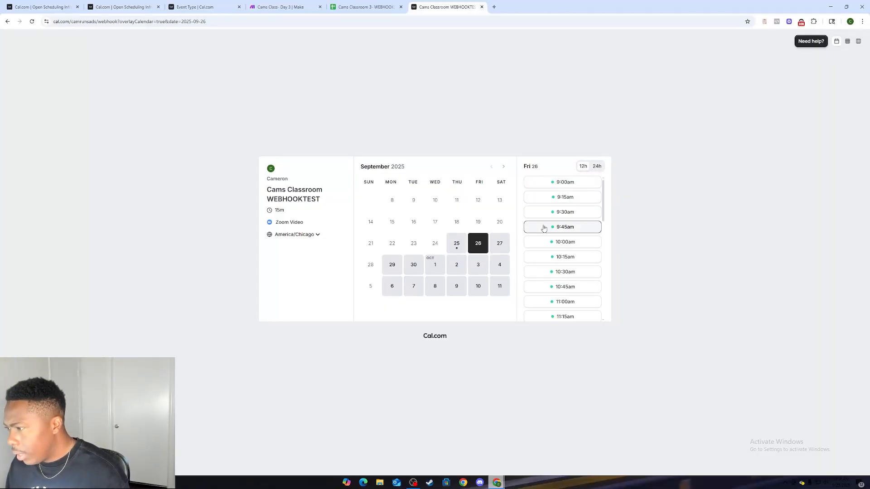
pyautogui.click(560, 189)
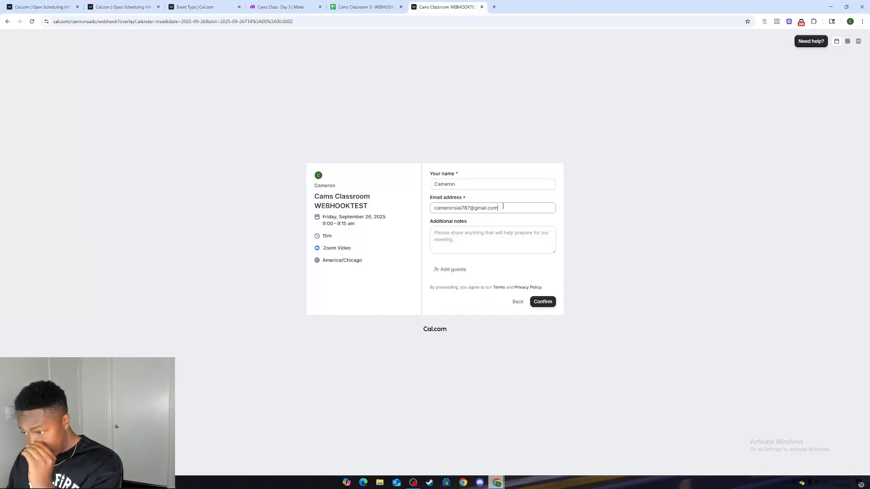
pyautogui.moveTo(498, 207); pyautogui.dragTo(470, 209)
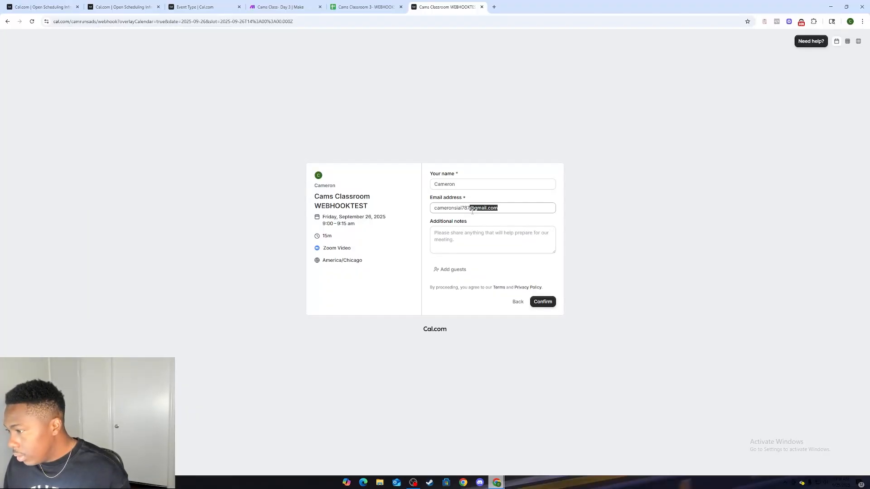
pyautogui.tripleClick(501, 207)
pyautogui.click(501, 201)
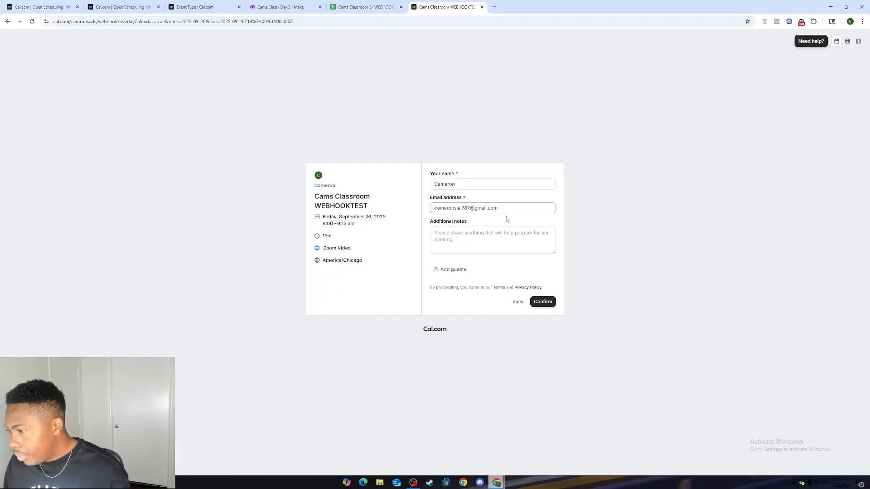
pyautogui.click(471, 246)
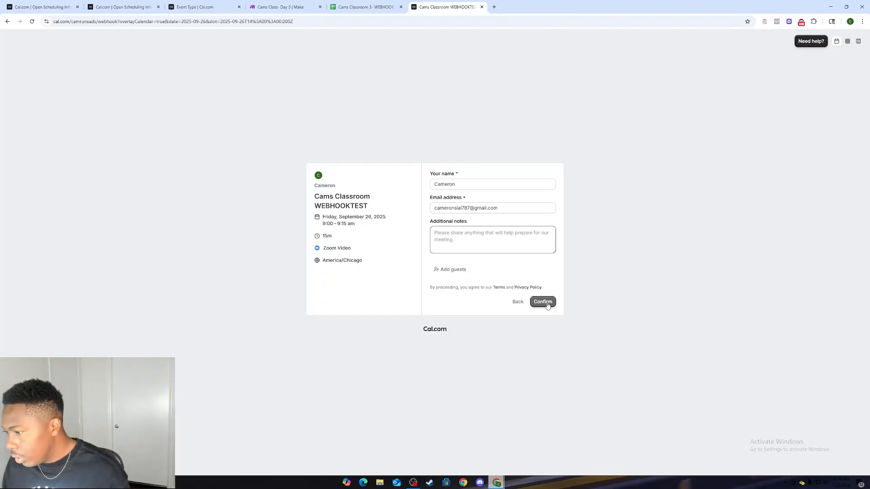
# Step: Switch to Make and run the scenario once so the webhook listens for data
pyautogui.click(282, 6)
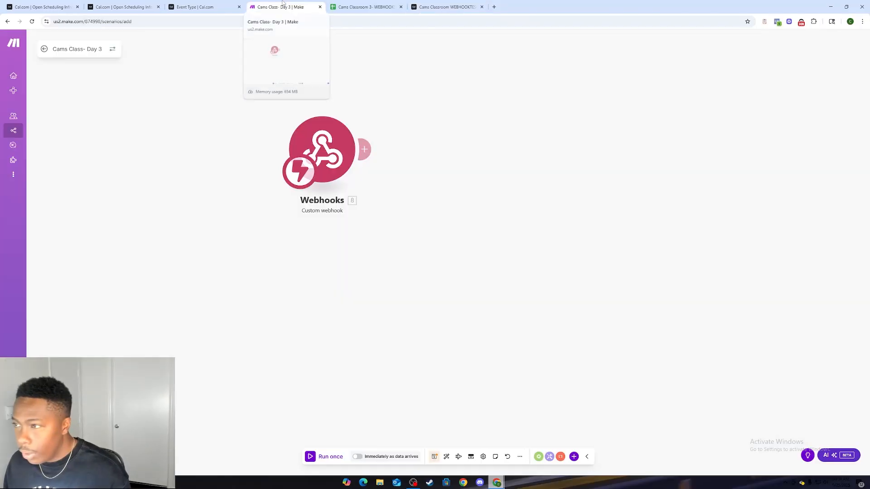
pyautogui.click(309, 455)
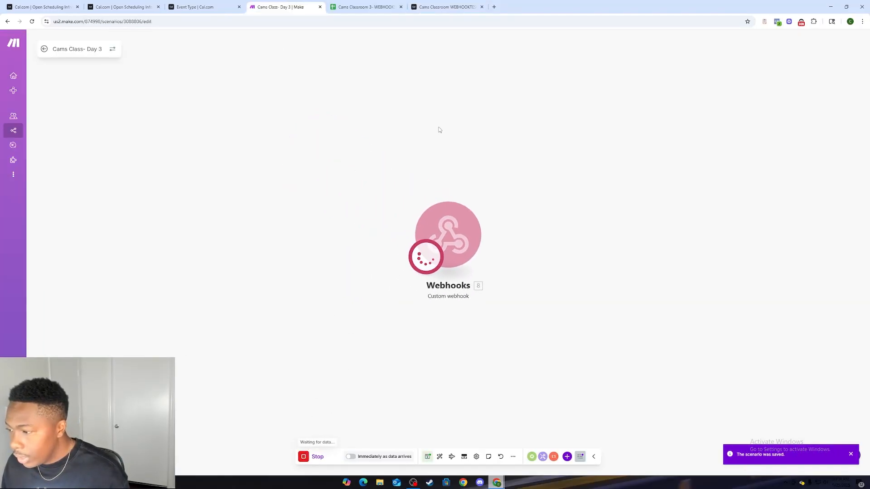
# Step: Return to the Cal.com booking form, confirm the booking, and check the Webhooks module's output in Make
pyautogui.click(418, 5)
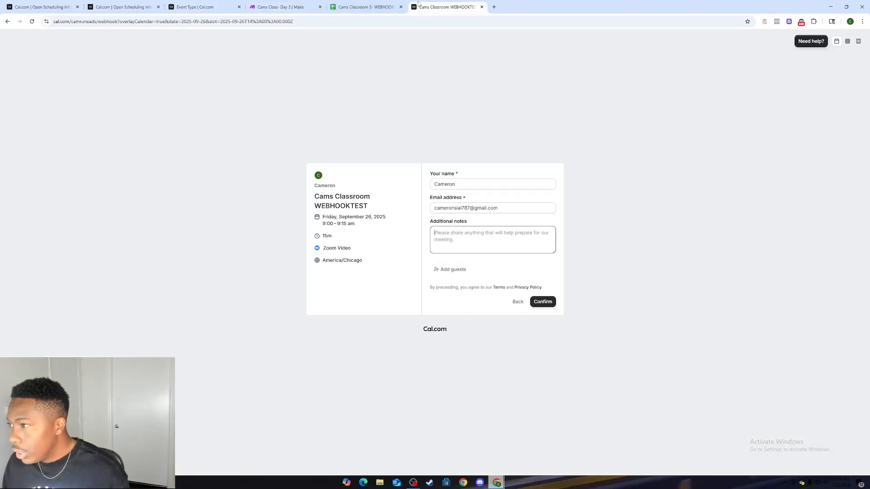
pyautogui.click(536, 301)
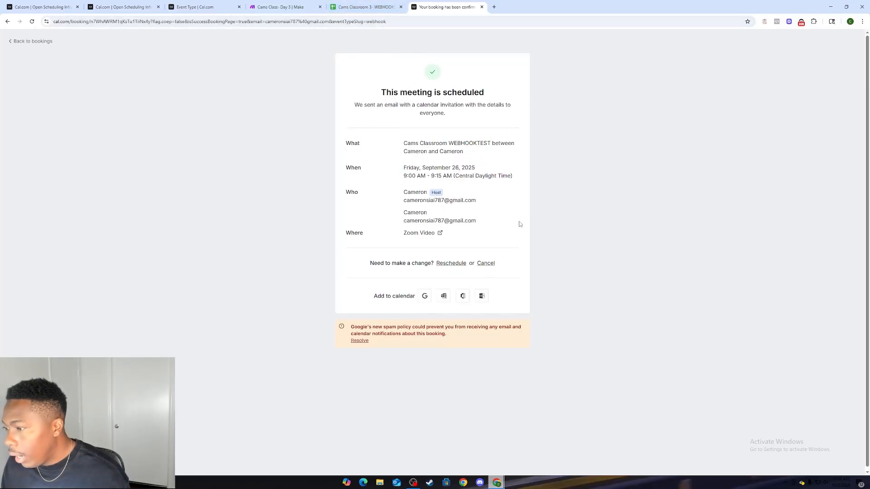
pyautogui.click(299, 5)
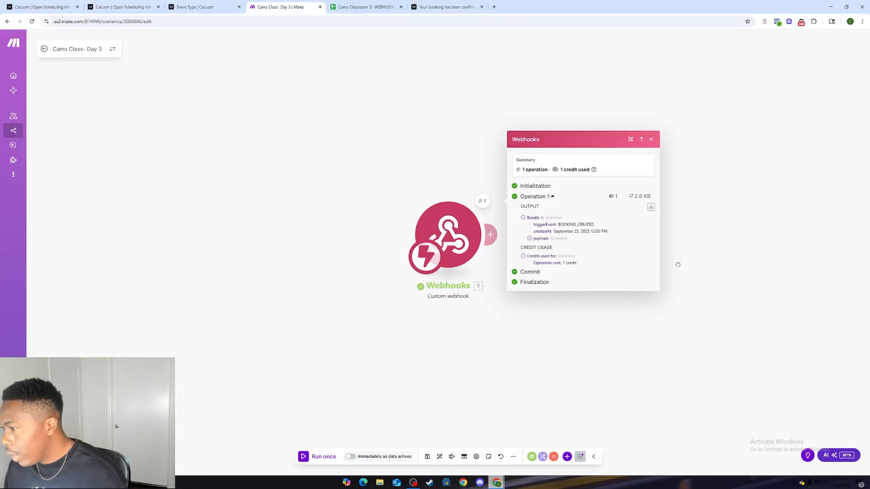
pyautogui.moveTo(679, 268); pyautogui.dragTo(622, 269)
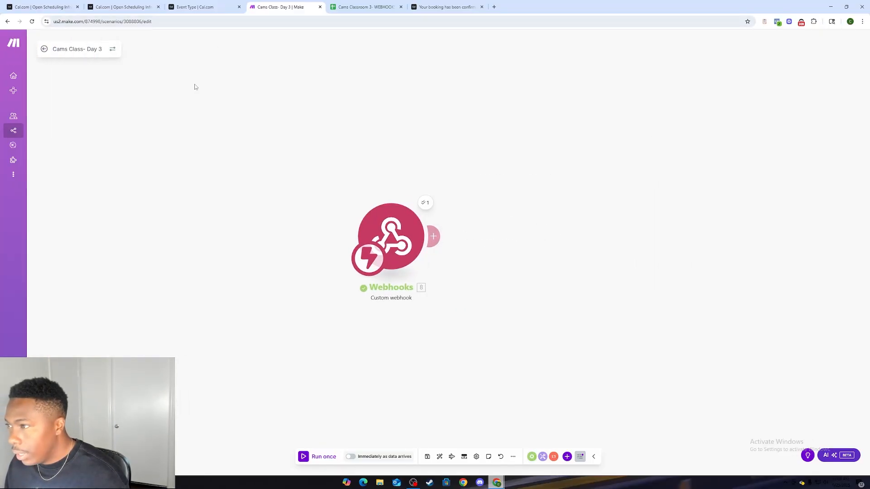
# Step: Switch to the Google Sheet, replace the Last Name header in B1 with Email, and enter Notes in C1
pyautogui.click(365, 7)
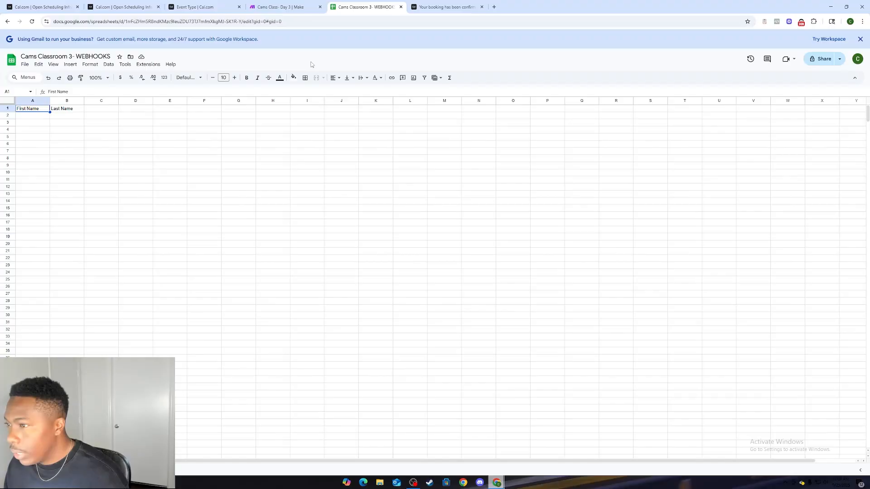
pyautogui.click(92, 111)
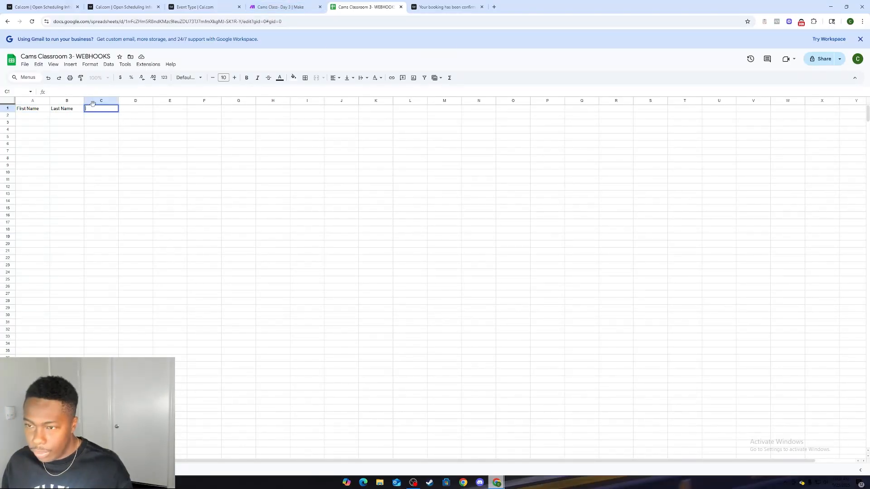
pyautogui.click(79, 101)
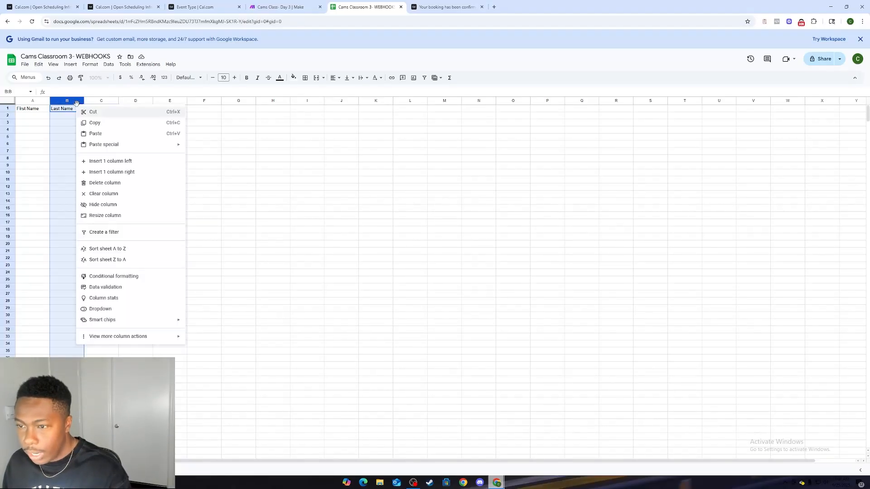
pyautogui.click(50, 140)
pyautogui.doubleClick(67, 111)
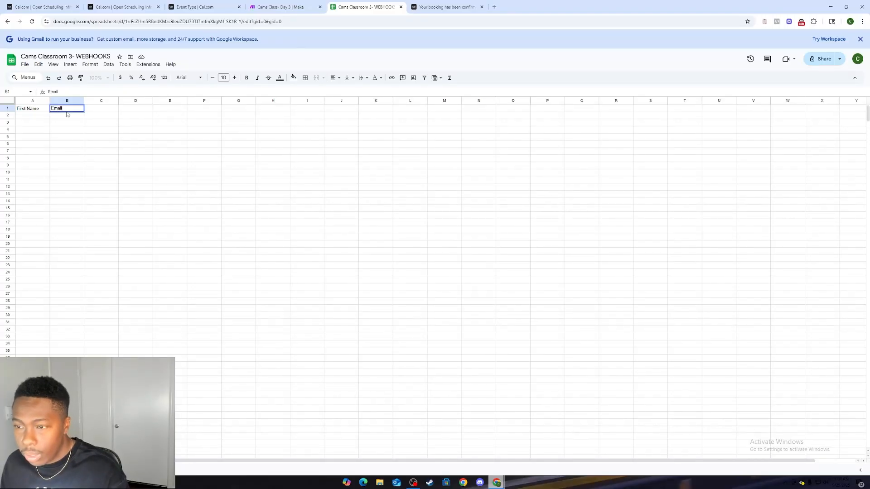
pyautogui.doubleClick(106, 109)
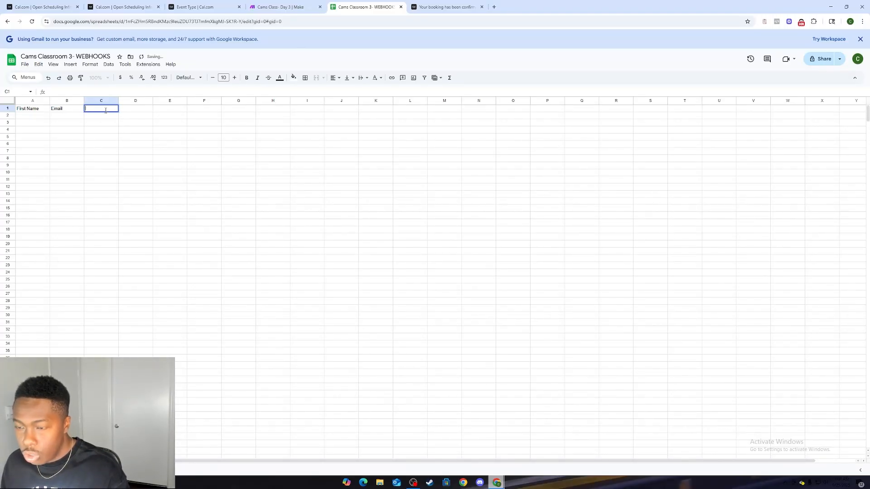
pyautogui.write('Notes')
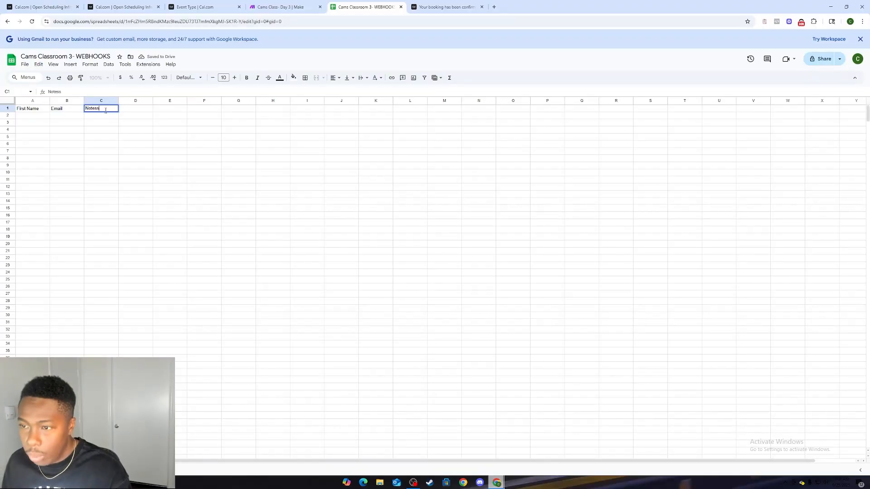
pyautogui.click(153, 144)
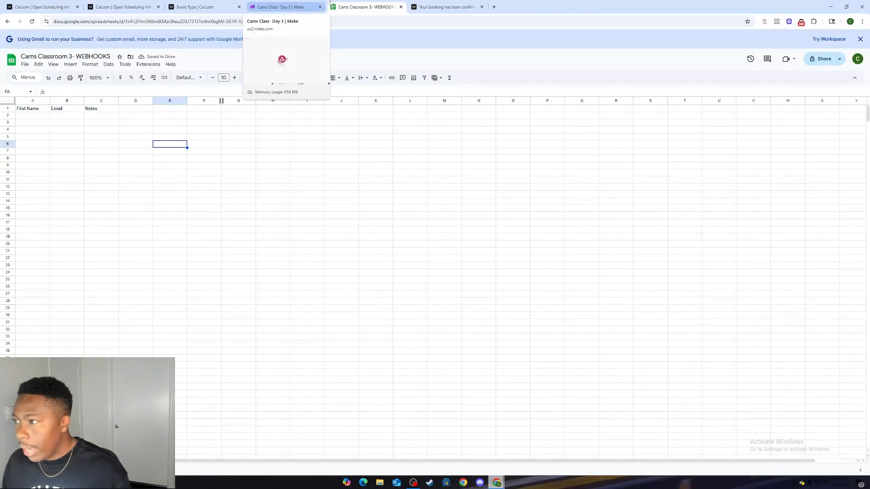
# Step: Switch back to Make and add a Google Sheets Add a Row module after the Webhooks module
pyautogui.click(436, 5)
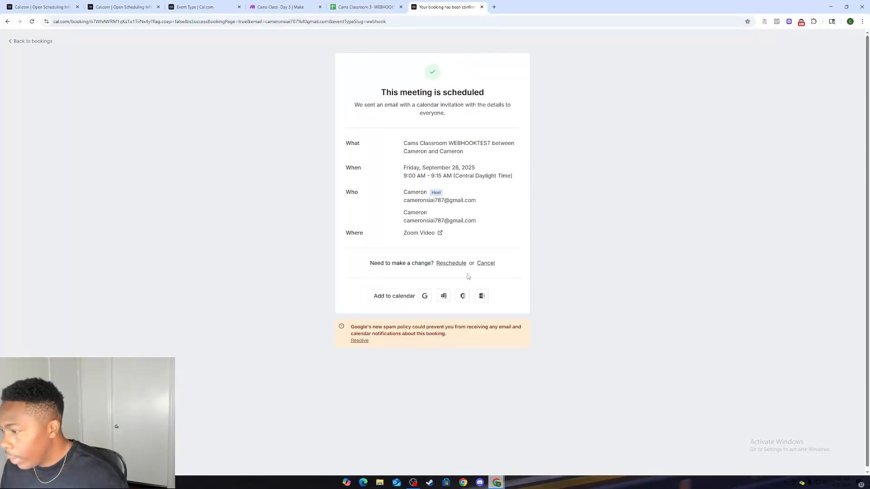
pyautogui.click(358, 5)
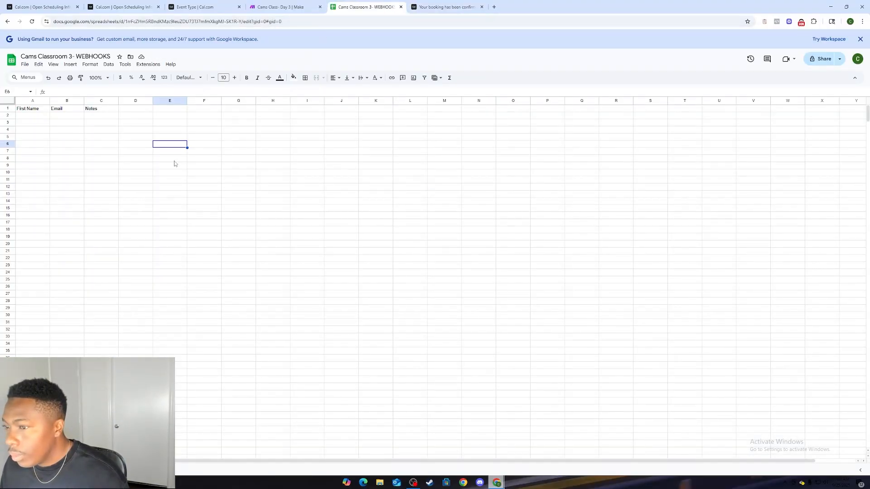
pyautogui.click(281, 7)
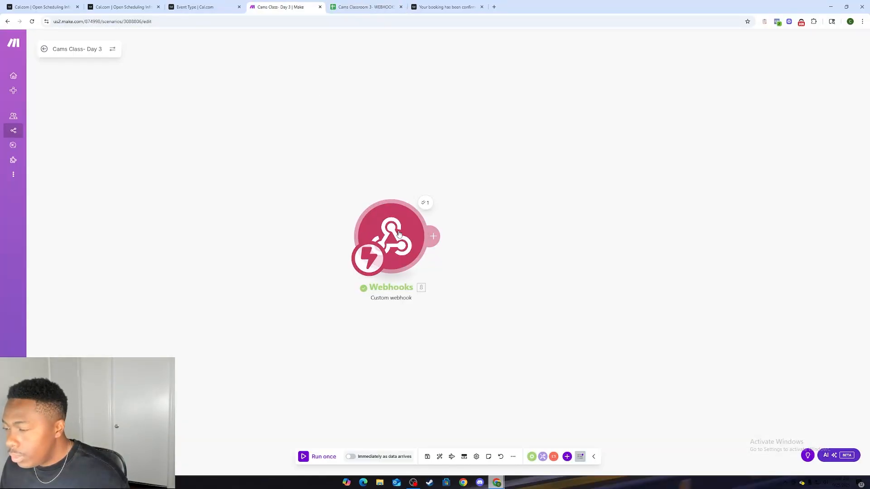
pyautogui.click(446, 241)
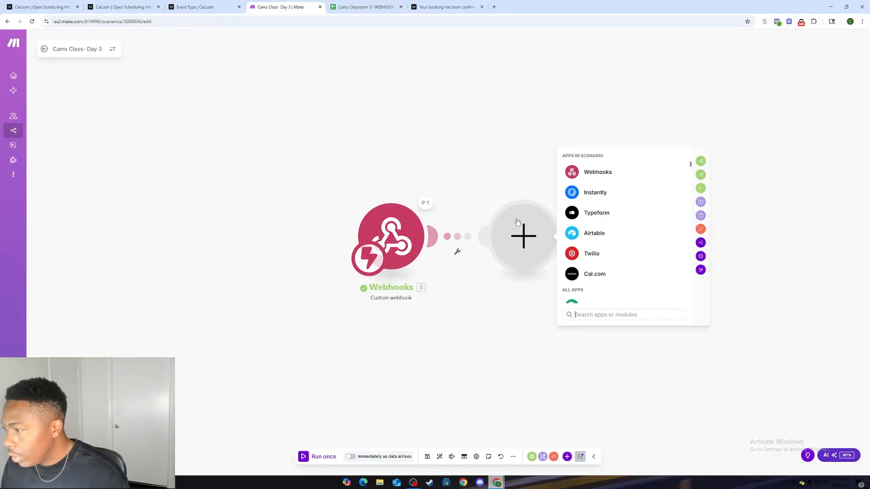
pyautogui.click(598, 246)
pyautogui.scroll(-2, 598, 245)
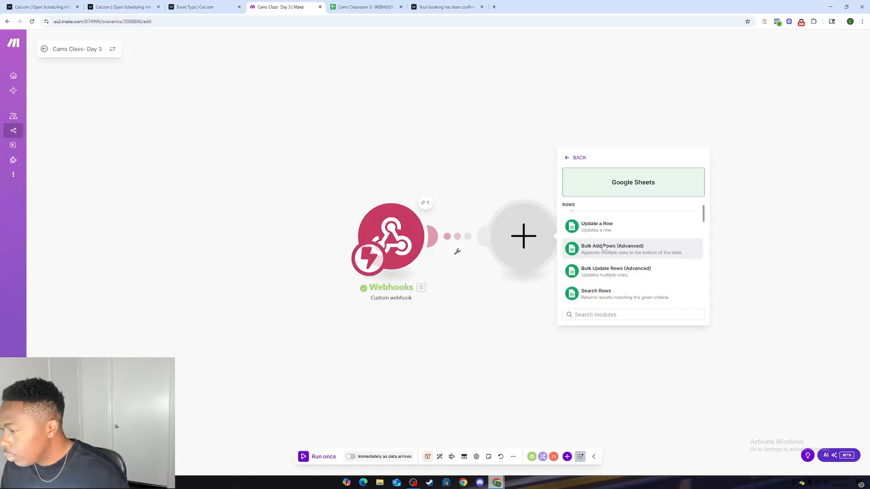
pyautogui.scroll(2, 602, 243)
pyautogui.scroll(-2, 610, 240)
pyautogui.scroll(2, 610, 245)
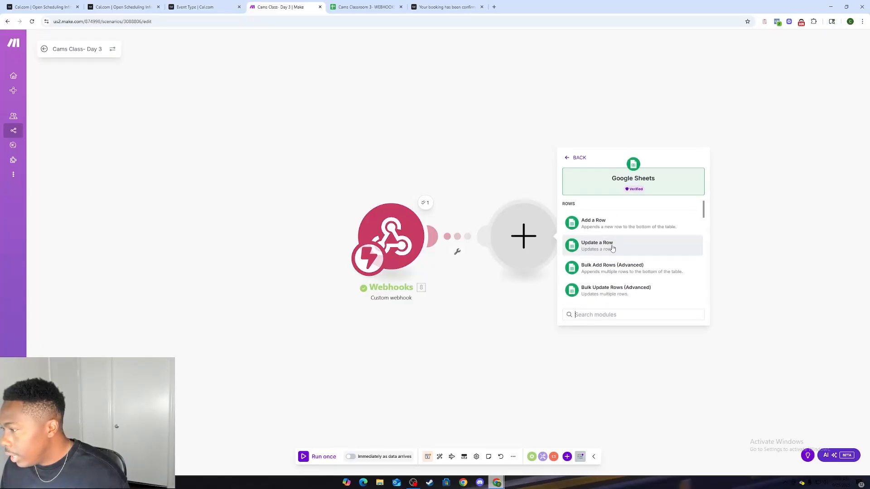
pyautogui.click(607, 232)
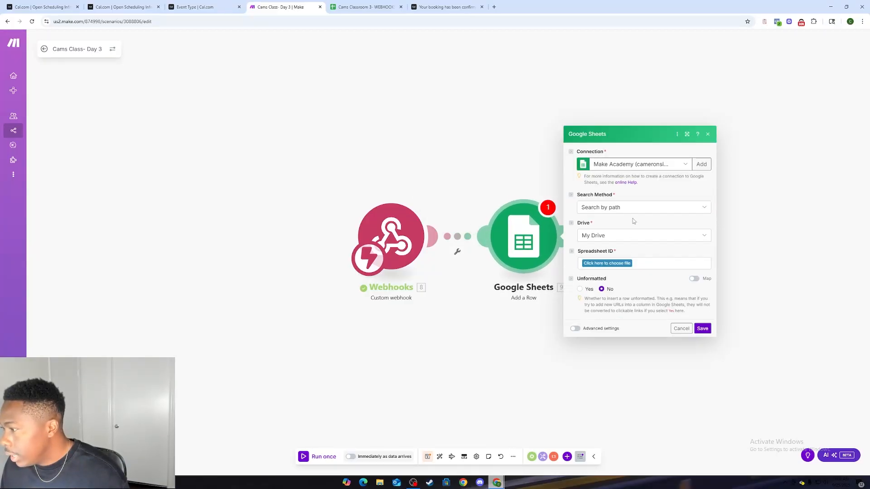
# Step: Set the Google Sheets module's connection to the last My Google connection offered
pyautogui.click(655, 164)
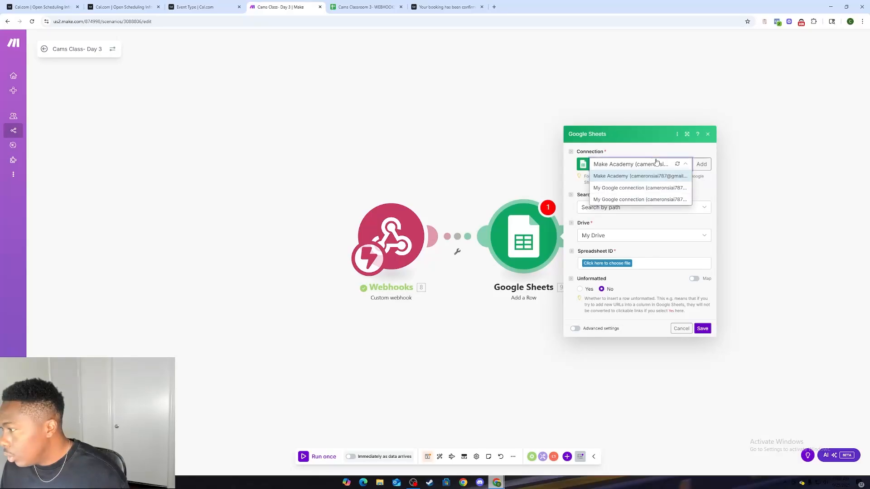
pyautogui.click(640, 200)
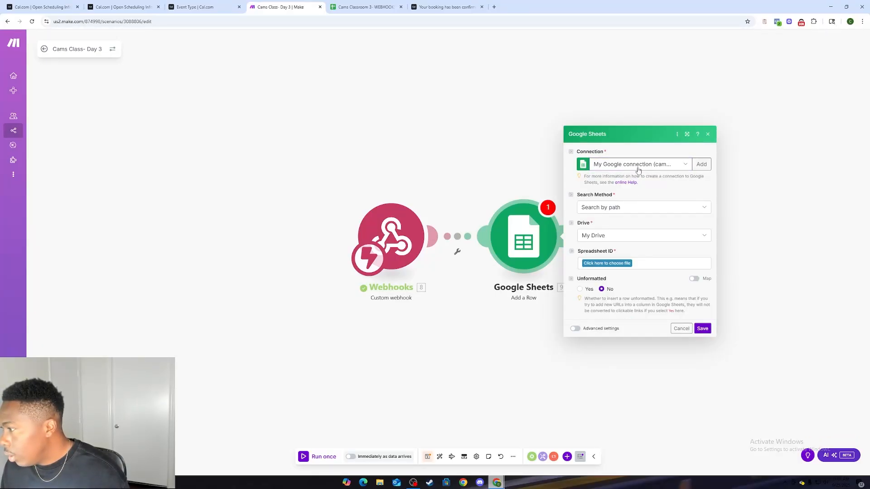
pyautogui.click(639, 170)
pyautogui.click(638, 167)
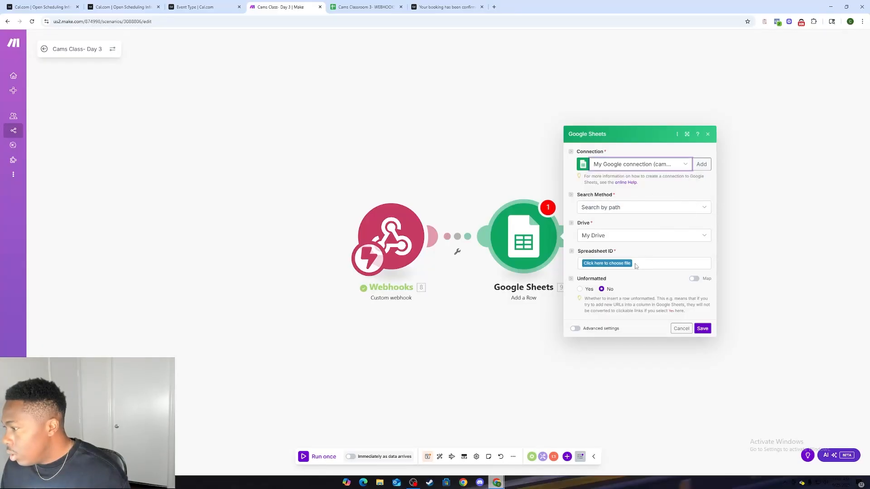
pyautogui.click(621, 266)
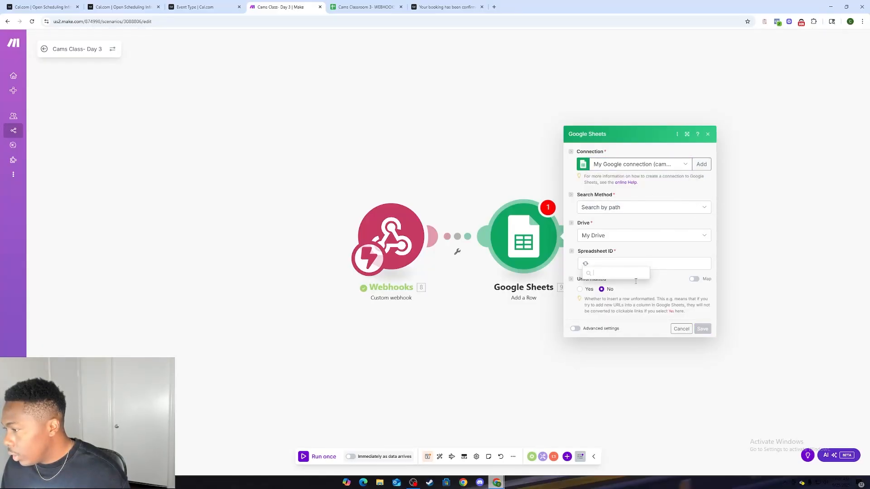
pyautogui.scroll(-8, 617, 381)
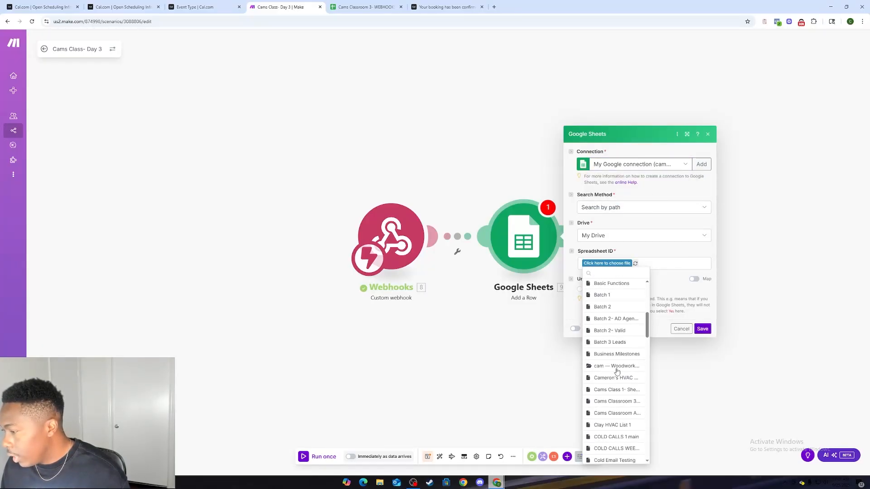
pyautogui.scroll(2, 618, 381)
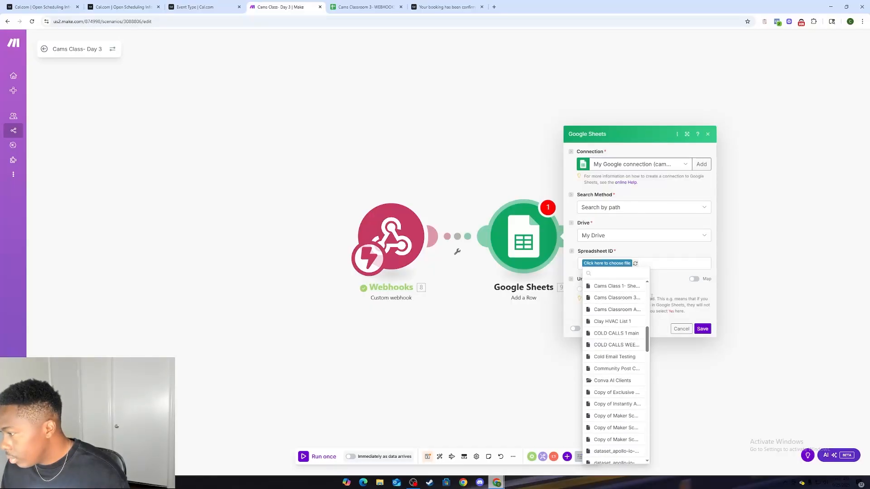
pyautogui.click(717, 230)
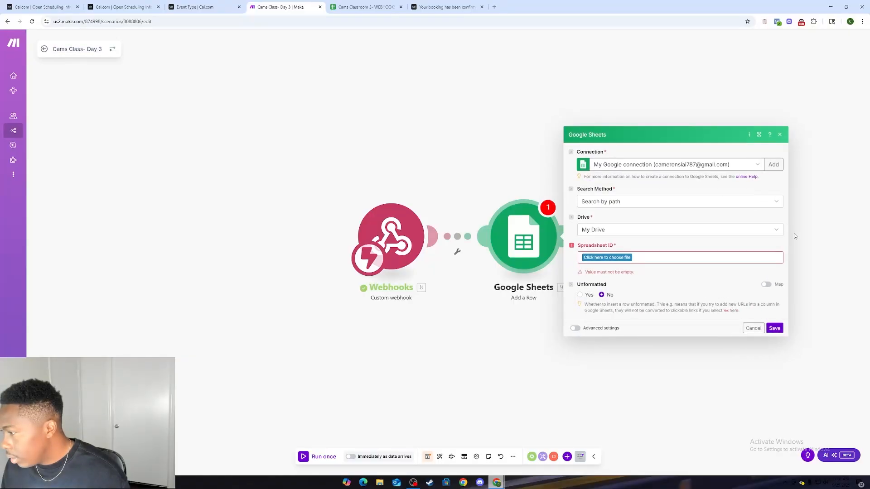
# Step: Set the Google Sheets module to the Cams Classroom 3- WEBHOOKS spreadsheet and its Sheet1 sheet
pyautogui.click(607, 258)
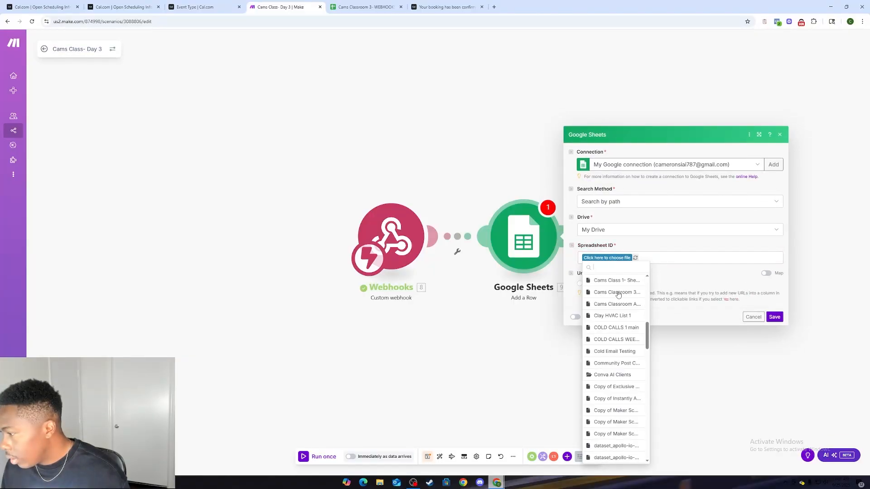
pyautogui.scroll(-5, 620, 376)
pyautogui.scroll(-2, 621, 377)
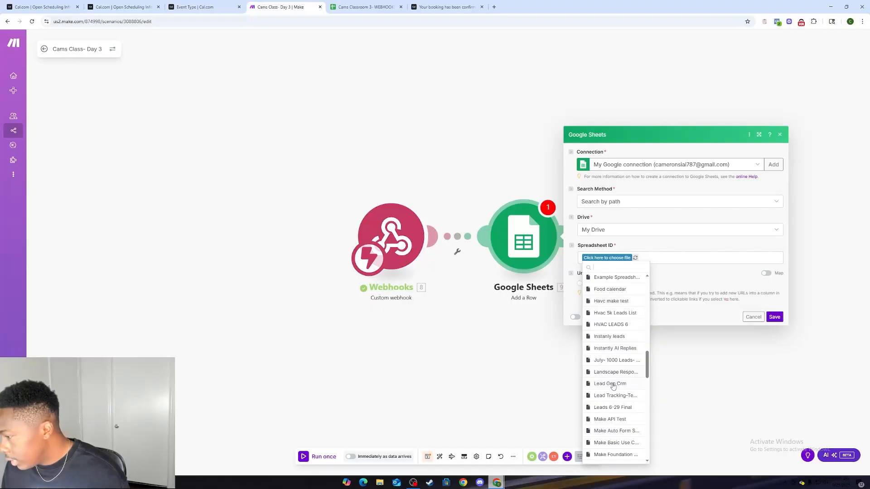
pyautogui.scroll(3, 606, 364)
pyautogui.scroll(2, 606, 358)
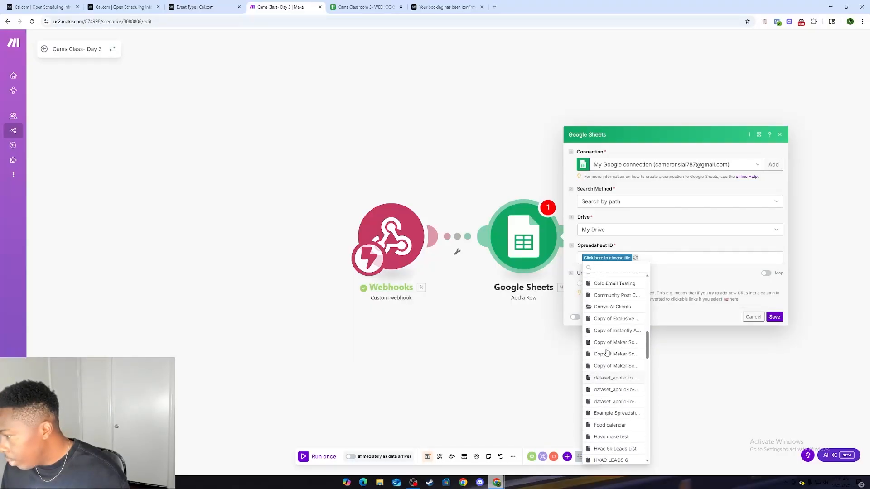
pyautogui.scroll(2, 616, 324)
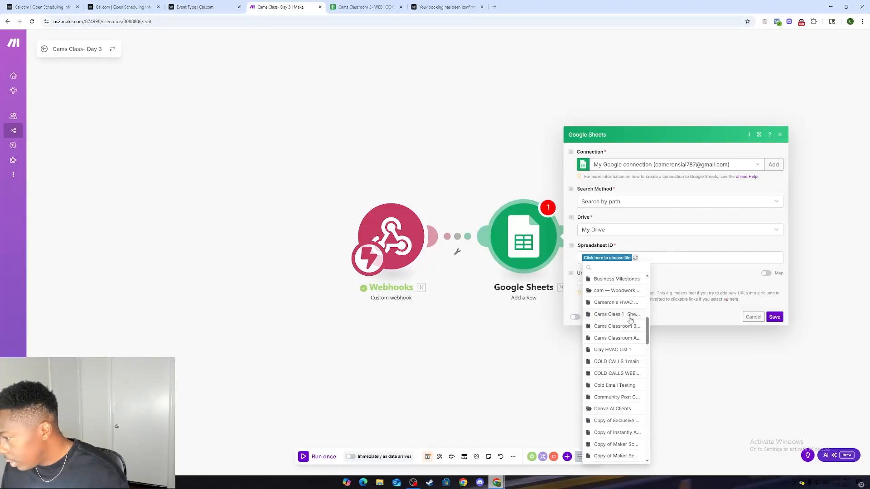
pyautogui.click(616, 326)
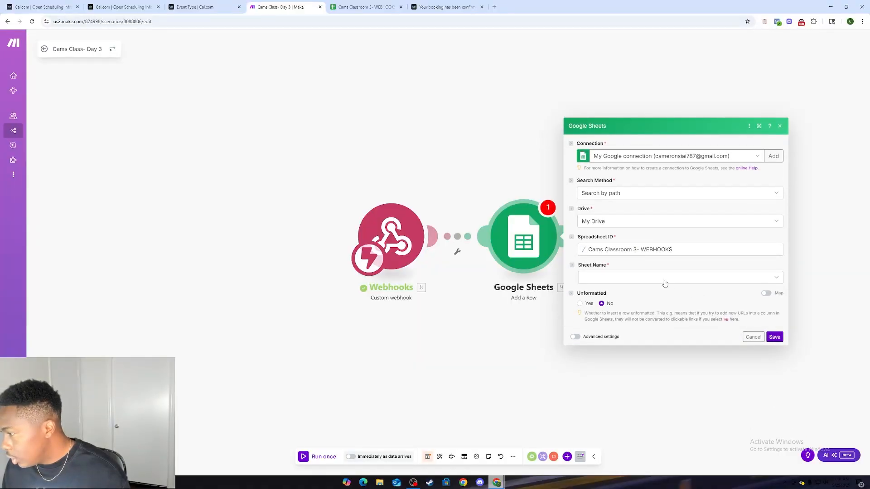
pyautogui.click(664, 283)
pyautogui.click(625, 296)
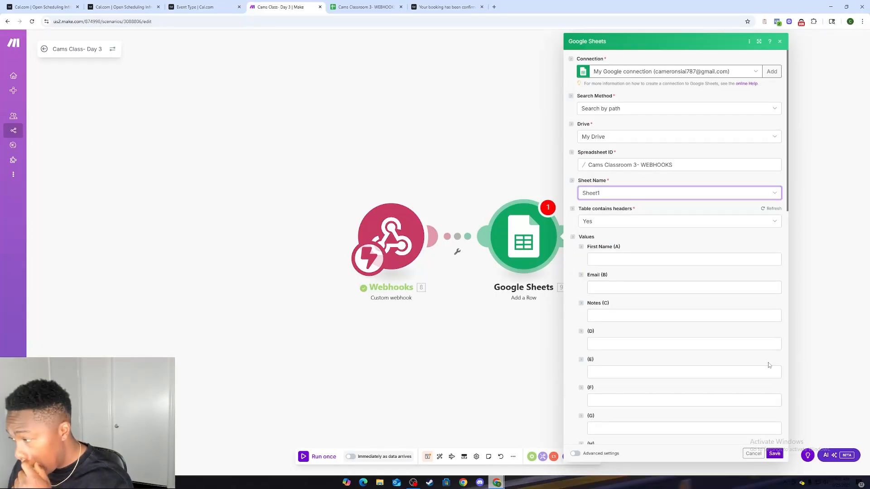
# Step: Search the webhook data for "name" and map the attendees name to the First Name (A) column
pyautogui.click(600, 259)
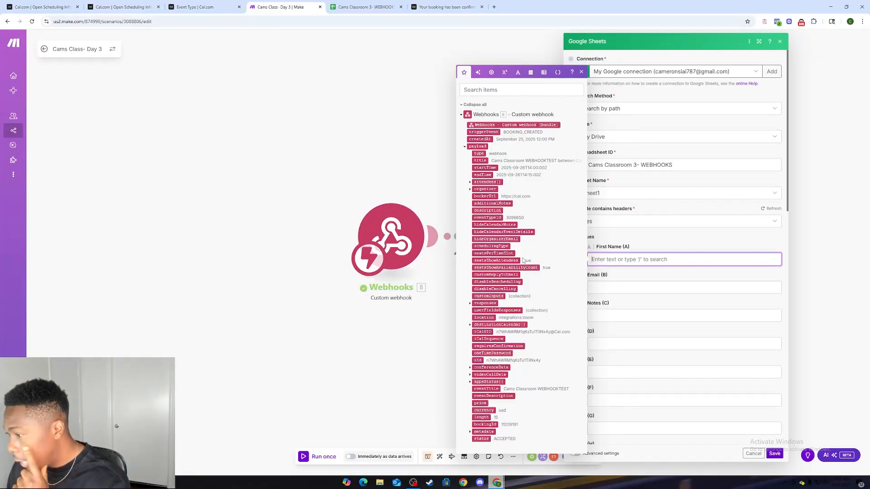
pyautogui.click(500, 90)
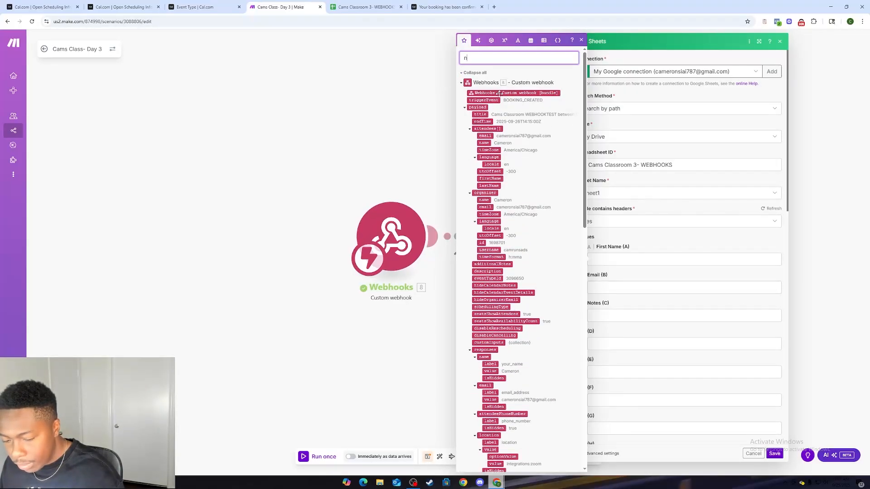
pyautogui.write('name')
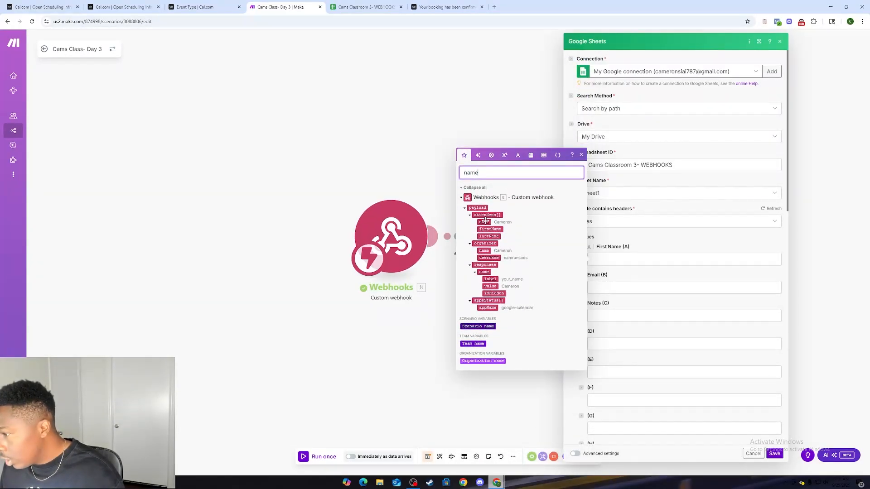
pyautogui.moveTo(484, 222); pyautogui.dragTo(612, 262)
pyautogui.click(614, 282)
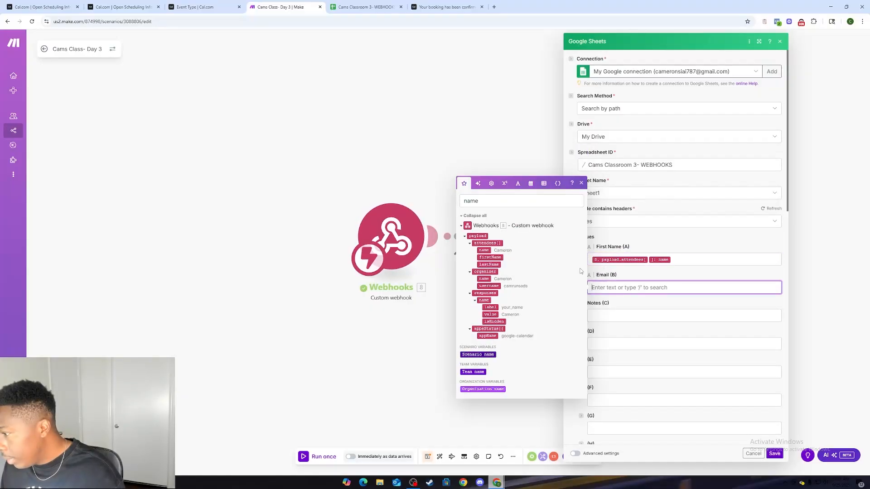
pyautogui.click(490, 202)
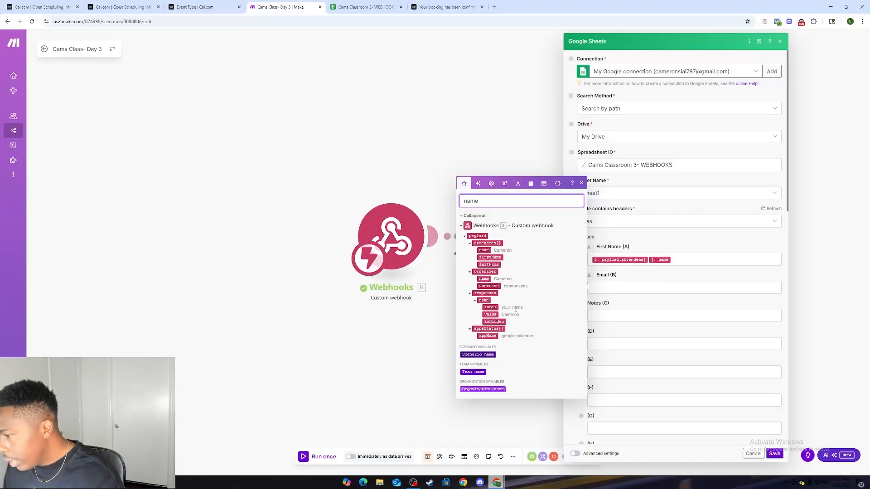
# Step: Replace the First Name (A) mapping with the name value from the webhook payload's responses
pyautogui.click(689, 263)
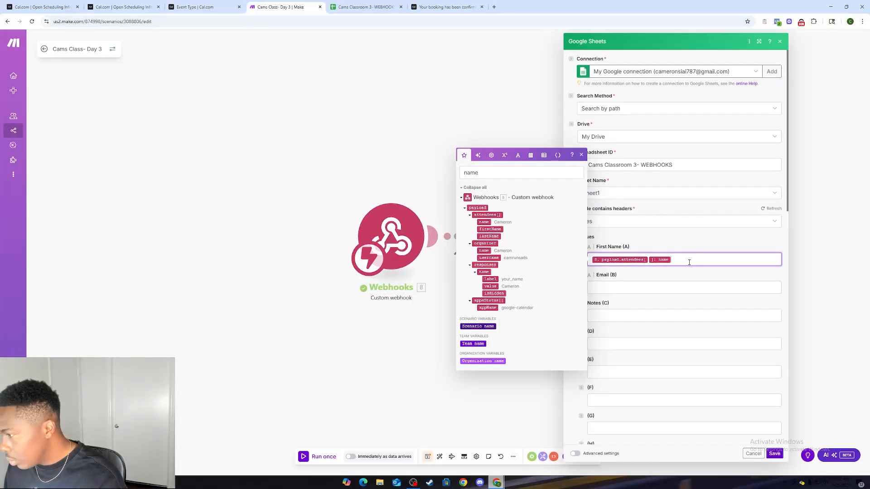
pyautogui.press('BackSpace')
pyautogui.press('BackSpace')
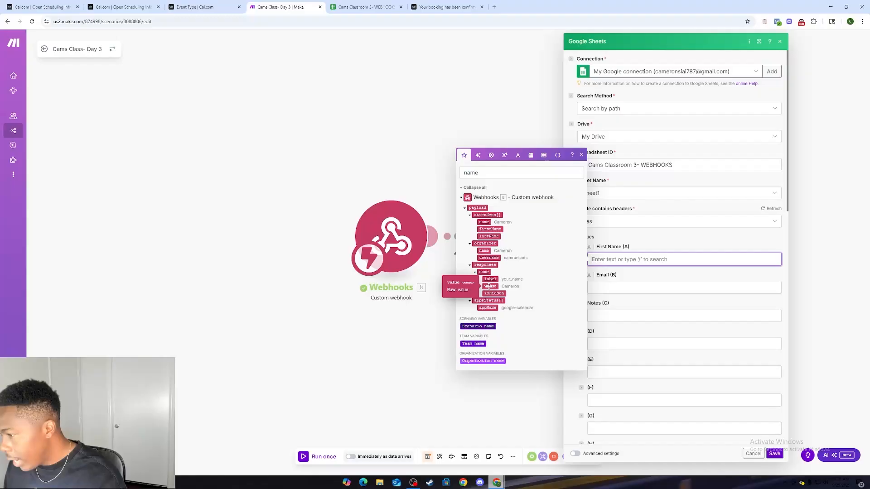
pyautogui.moveTo(491, 288); pyautogui.dragTo(619, 263)
# Step: Search the webhook data for "Email" and map the responses email value to the Email (B) column
pyautogui.click(626, 284)
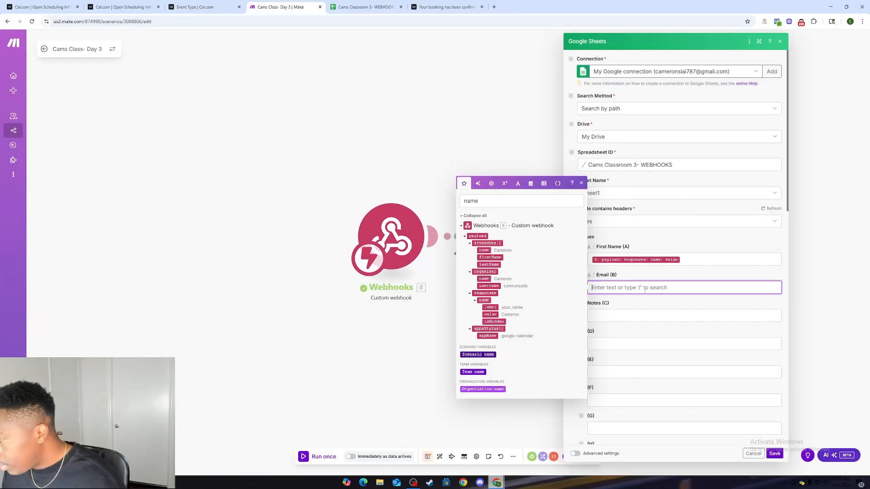
pyautogui.click(495, 200)
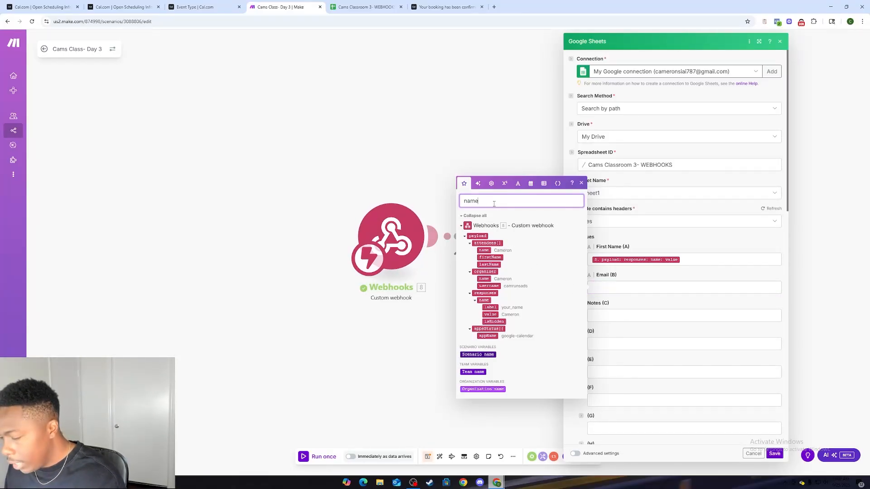
pyautogui.press('BackSpace')
pyautogui.press('BackSpace')
pyautogui.press('BackSpace')
pyautogui.press('BackSpace')
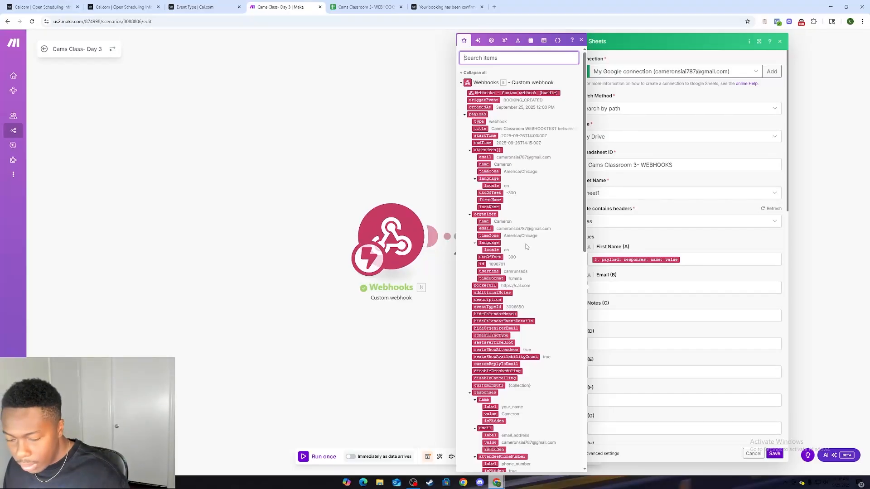
pyautogui.write('Email')
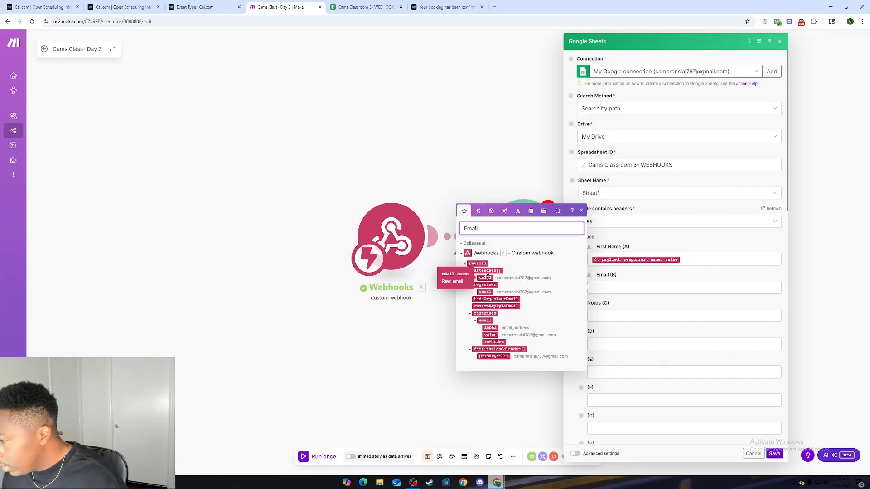
pyautogui.moveTo(490, 335); pyautogui.dragTo(623, 288)
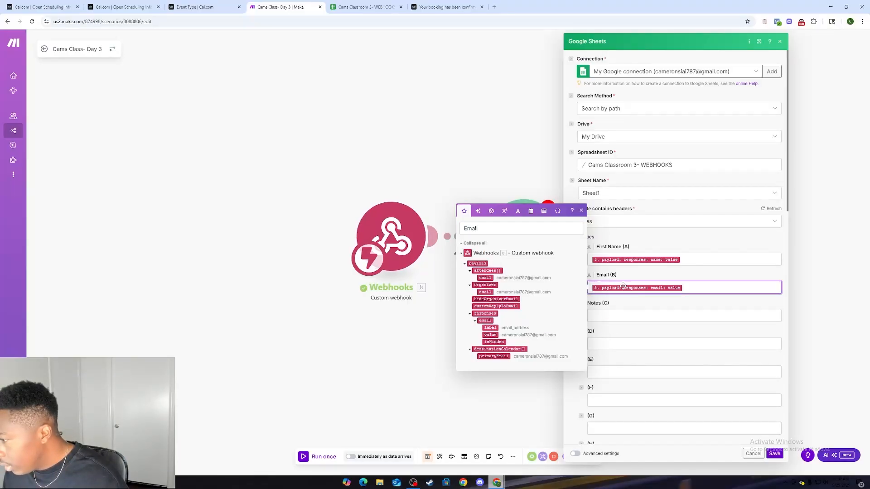
# Step: Wrap the First Name (A) value in the capitalize text function and save the Google Sheets module
pyautogui.click(619, 316)
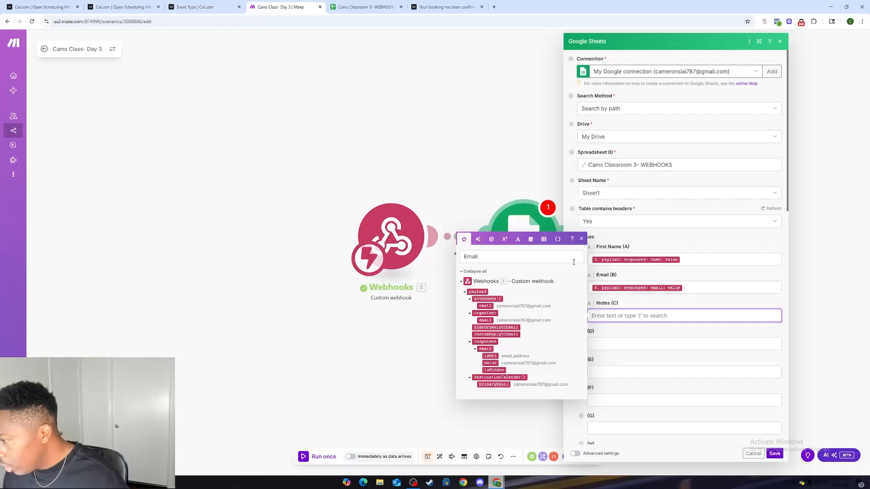
pyautogui.click(622, 260)
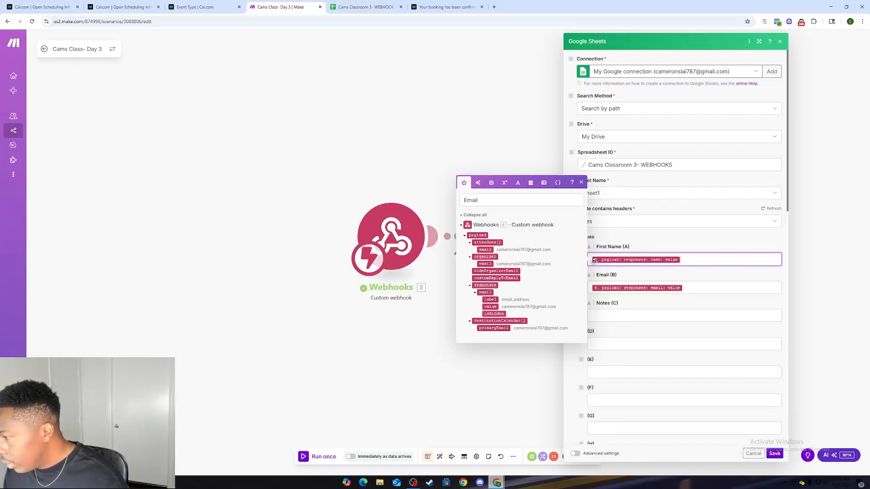
pyautogui.click(521, 182)
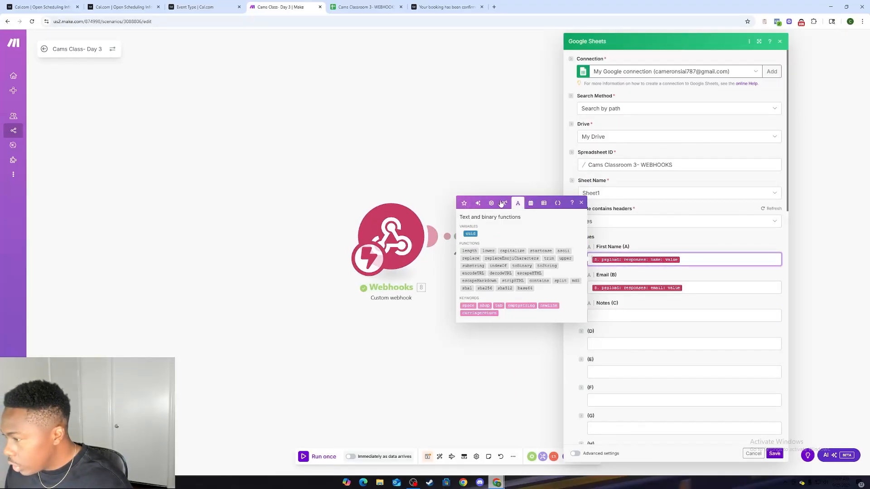
pyautogui.click(511, 251)
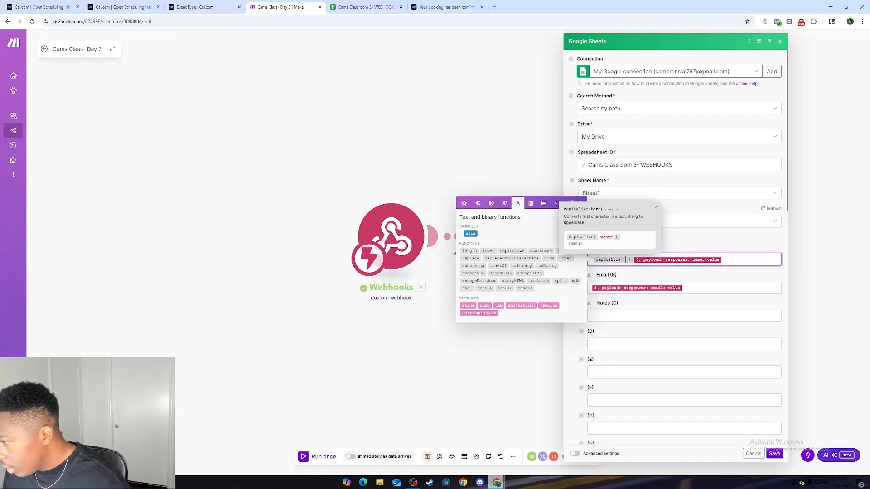
pyautogui.moveTo(660, 261); pyautogui.dragTo(630, 257)
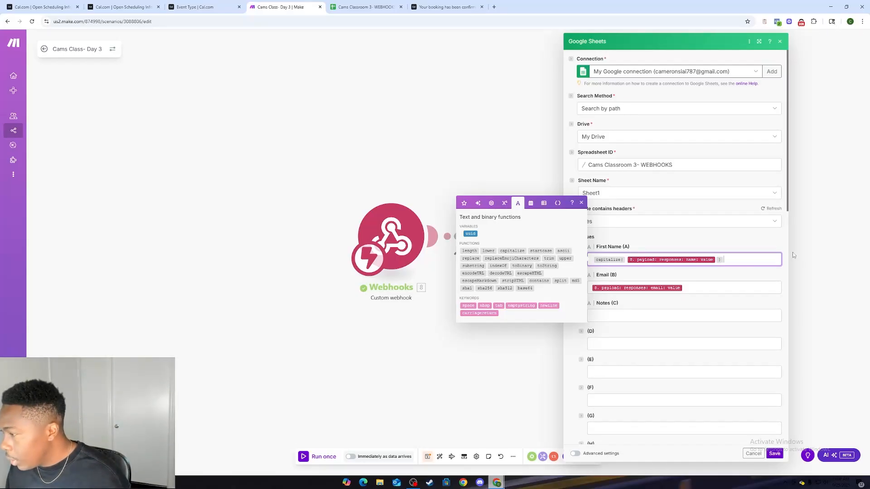
pyautogui.moveTo(522, 261)
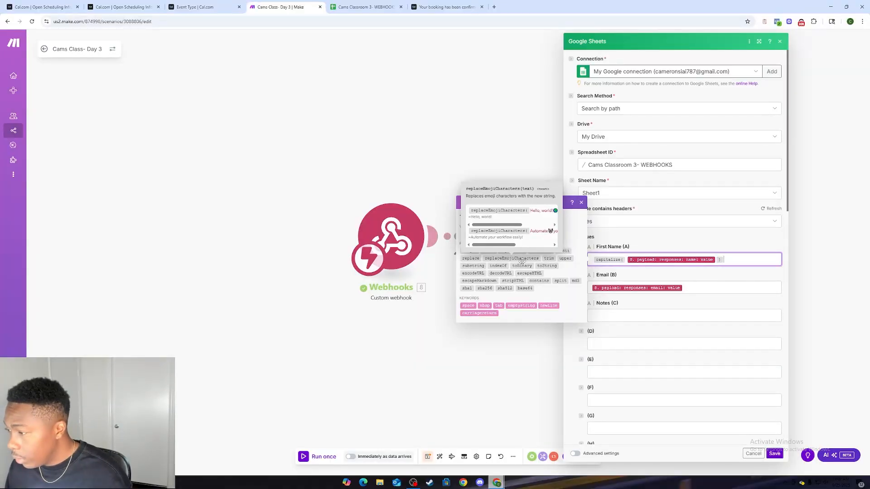
pyautogui.moveTo(564, 259)
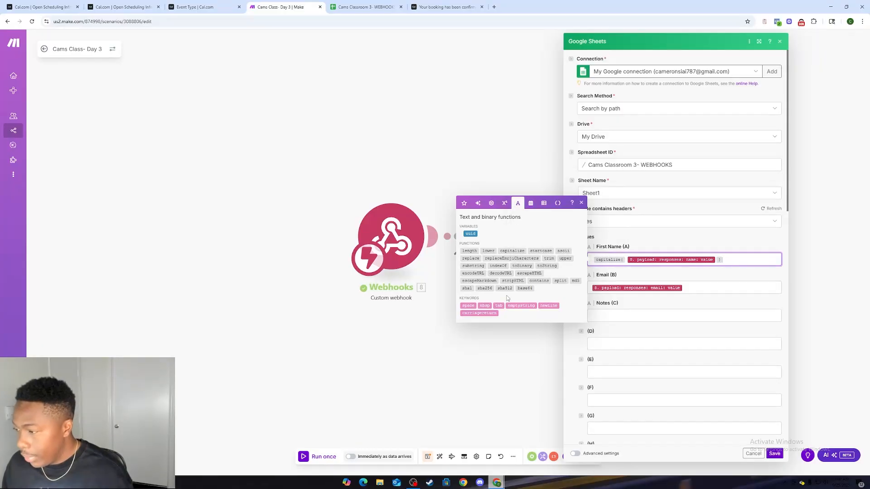
pyautogui.click(711, 281)
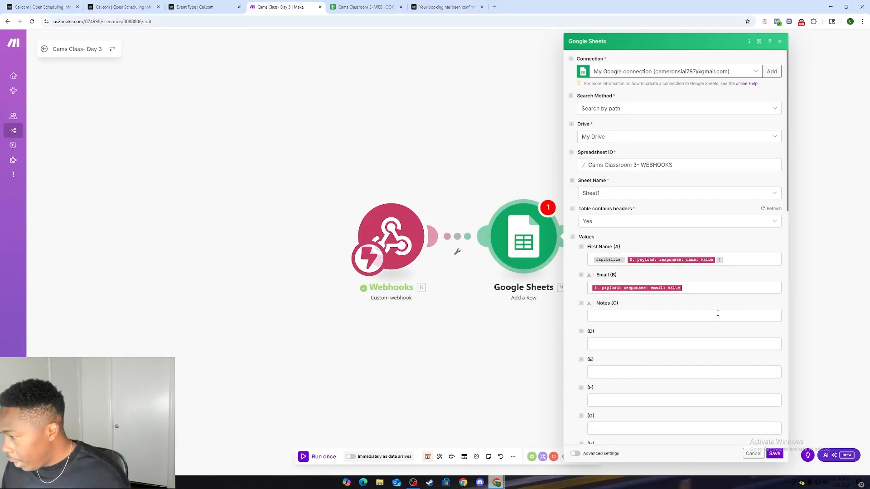
pyautogui.click(775, 454)
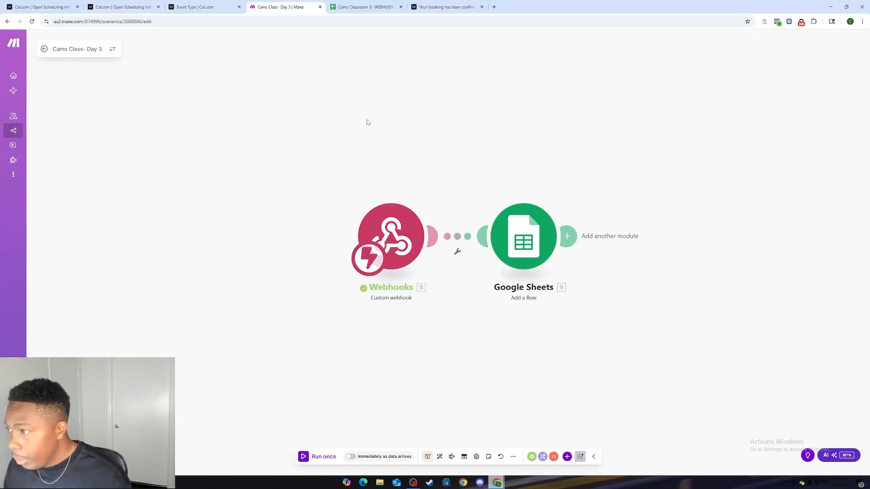
# Step: Review the Google Sheets module's column mappings against the spreadsheet's headers and save the module
pyautogui.click(376, 4)
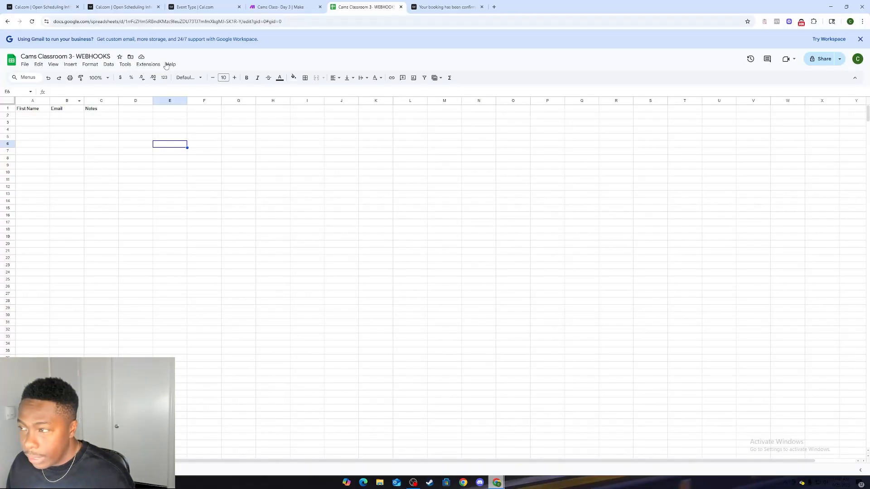
pyautogui.click(281, 6)
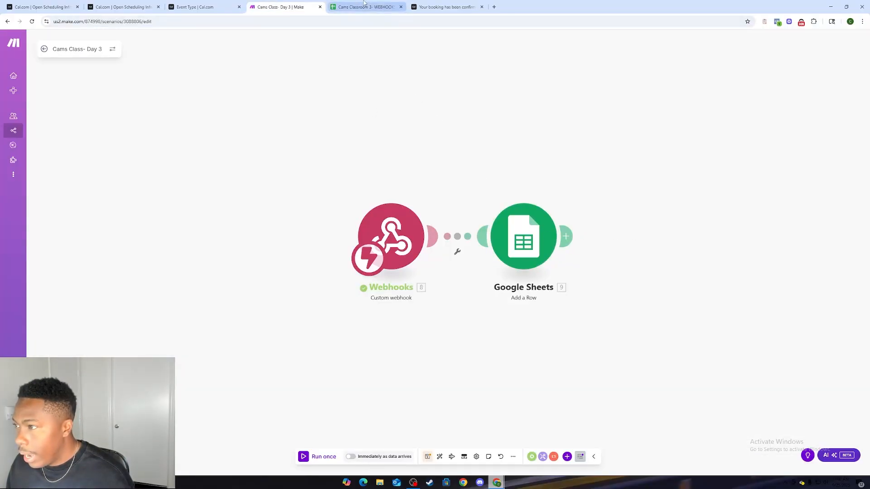
pyautogui.click(537, 222)
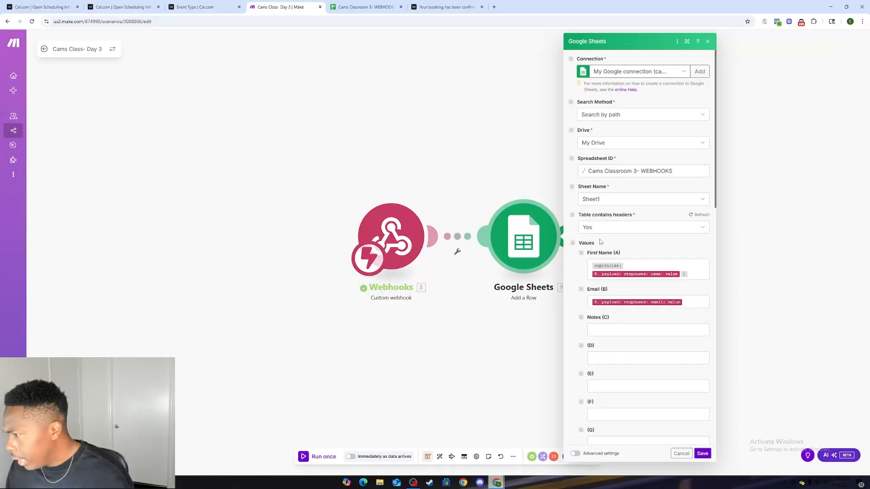
pyautogui.scroll(-3, 600, 241)
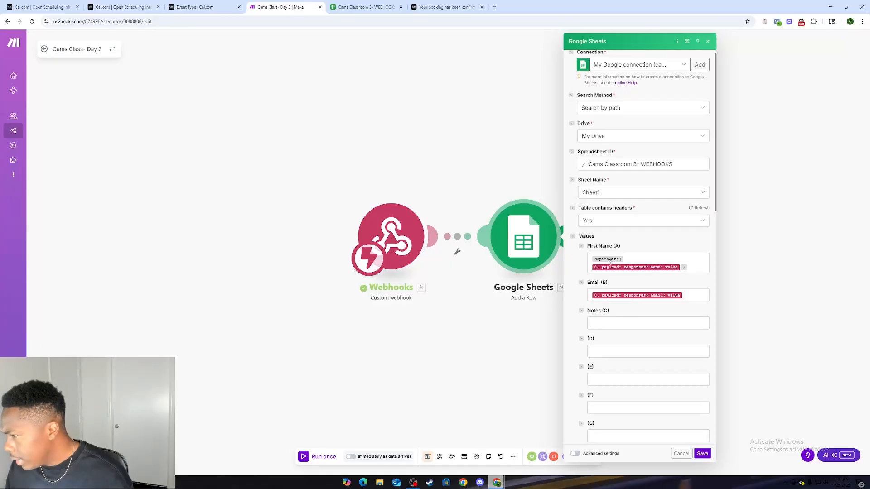
pyautogui.click(702, 454)
# Step: Load the webhook test event's public booking page in place of the booking confirmation page
pyautogui.click(222, 8)
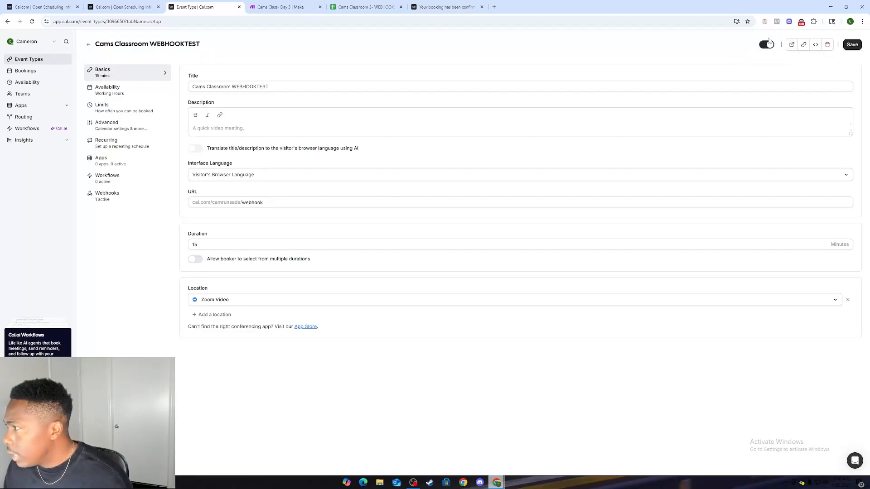
pyautogui.click(446, 7)
pyautogui.click(364, 21)
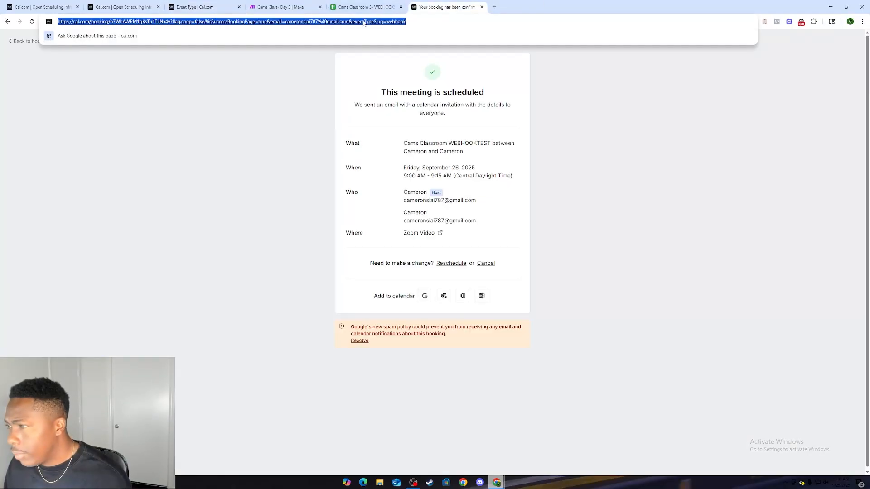
pyautogui.write('https://cal.com/camrunsads/webhook')
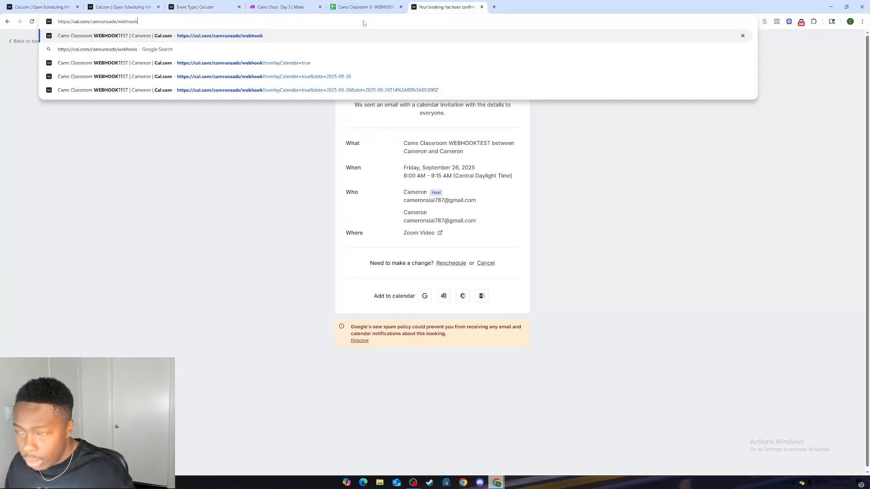
pyautogui.press('Return')
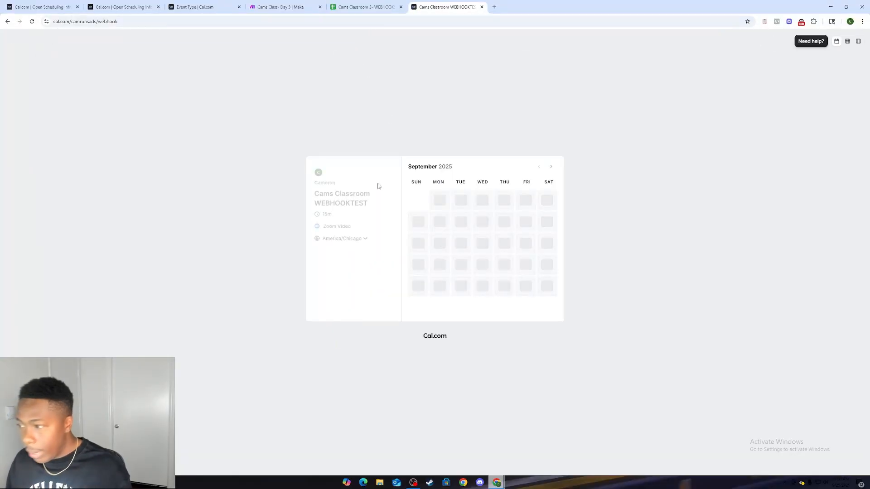
# Step: Activate the Make scenario's scheduling so it runs immediately as data arrives, leaving the maximum runs per minute blank
pyautogui.click(294, 5)
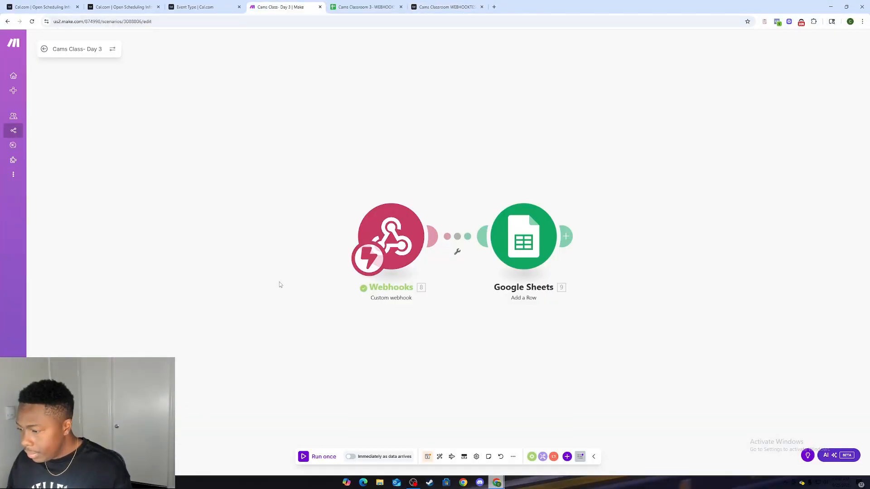
pyautogui.click(352, 457)
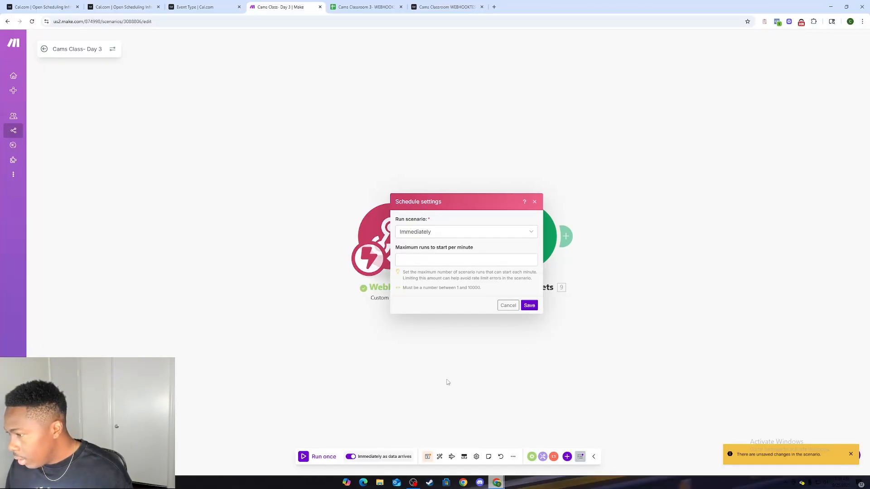
pyautogui.click(529, 306)
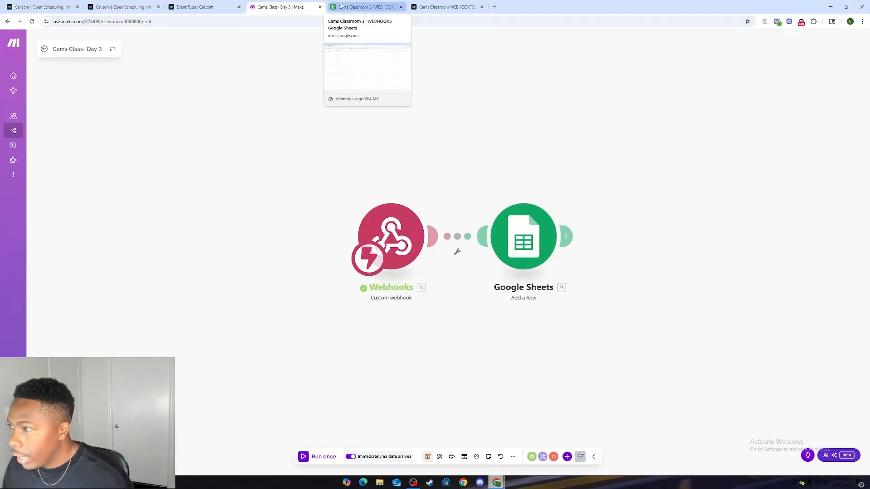
# Step: Place the spreadsheet in its own window side by side with the main browser window
pyautogui.moveTo(342, 5); pyautogui.dragTo(867, 130)
pyautogui.click(324, 131)
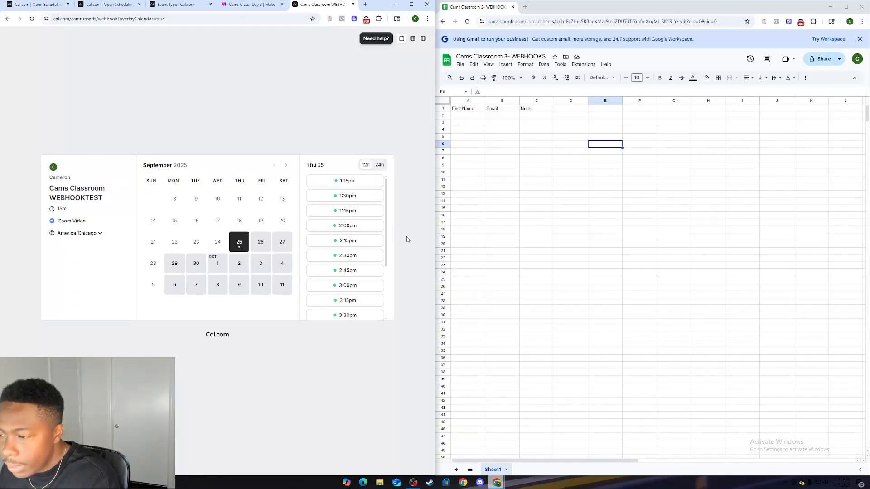
# Step: Exit the Make scenario editor and save the scenario's pending changes
pyautogui.click(251, 4)
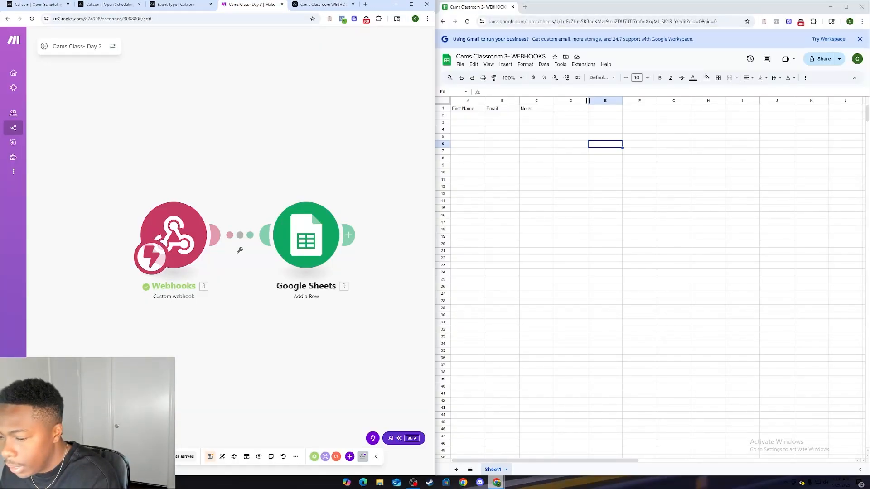
pyautogui.click(44, 46)
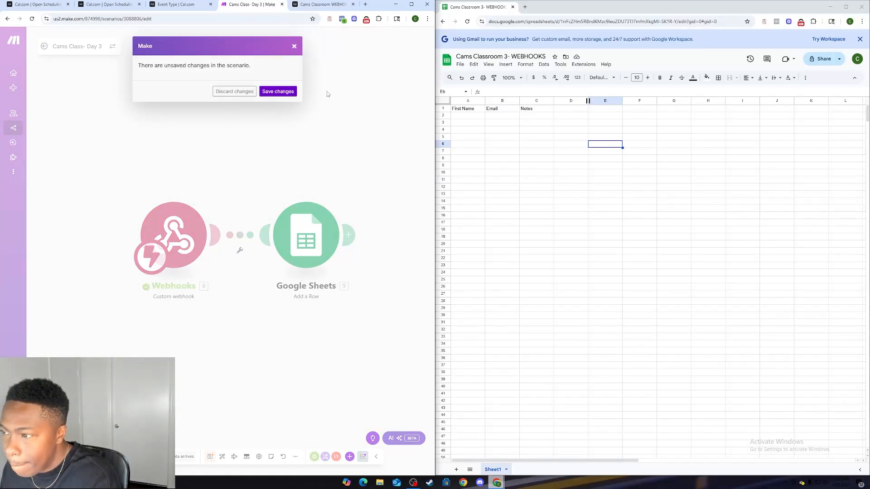
pyautogui.click(287, 89)
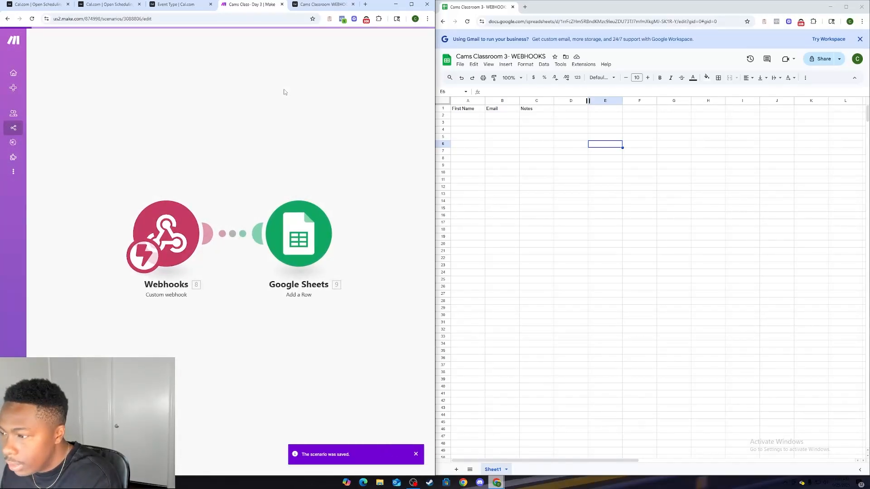
# Step: Select October 3 as the meeting date on the Cal.com booking page
pyautogui.click(189, 6)
pyautogui.click(323, 5)
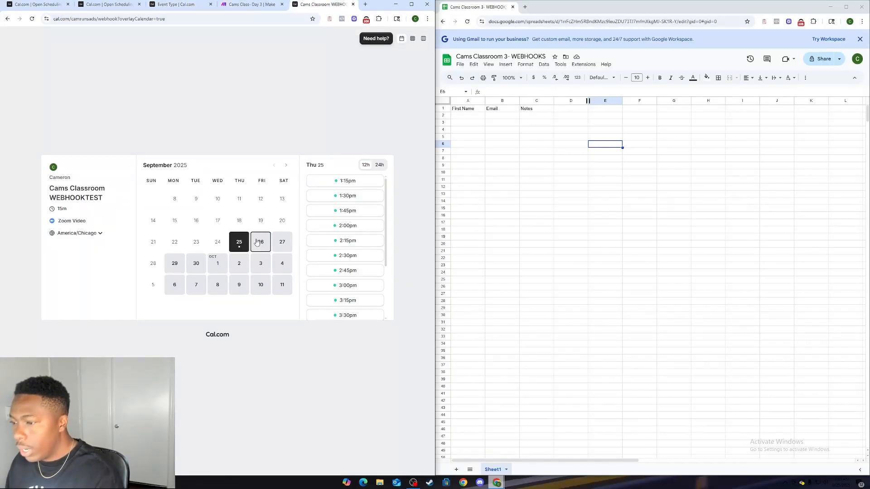
pyautogui.click(260, 265)
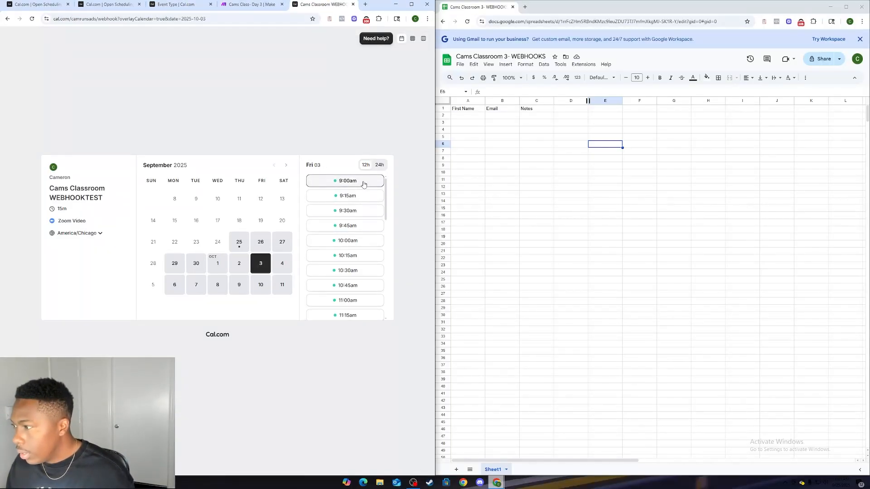
# Step: Open the scenario's Google Sheets module for editing and add a "Meeting Date" header in cell D1 of the spreadsheet
pyautogui.click(252, 5)
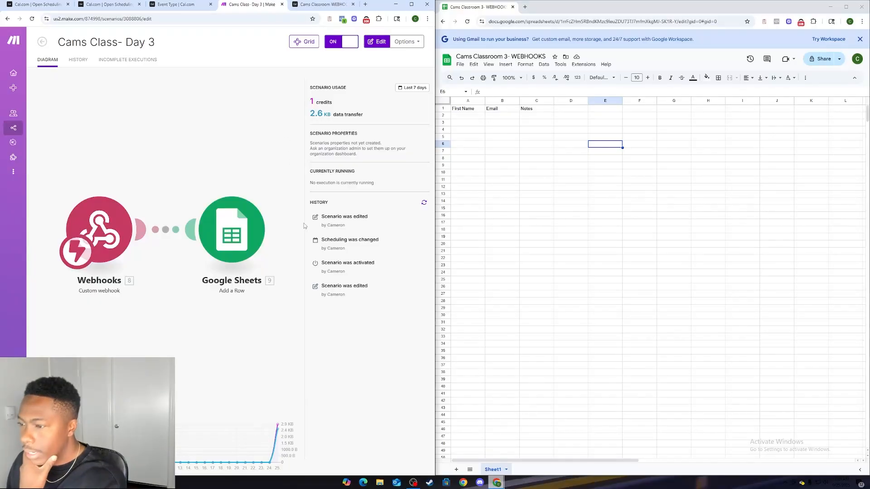
pyautogui.click(213, 240)
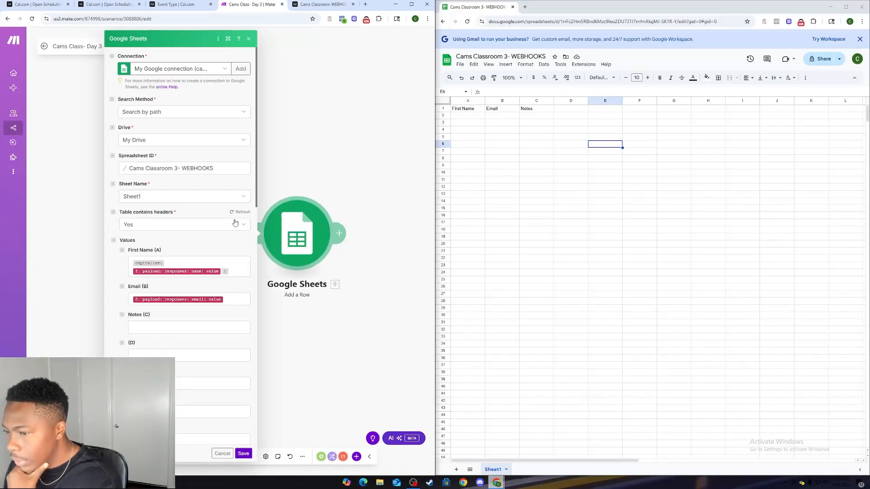
pyautogui.click(561, 111)
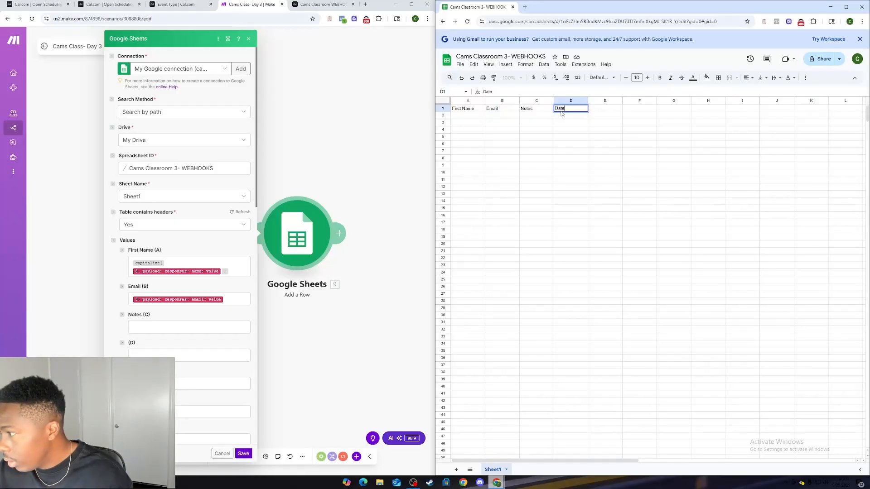
pyautogui.press('BackSpace')
pyautogui.press('BackSpace')
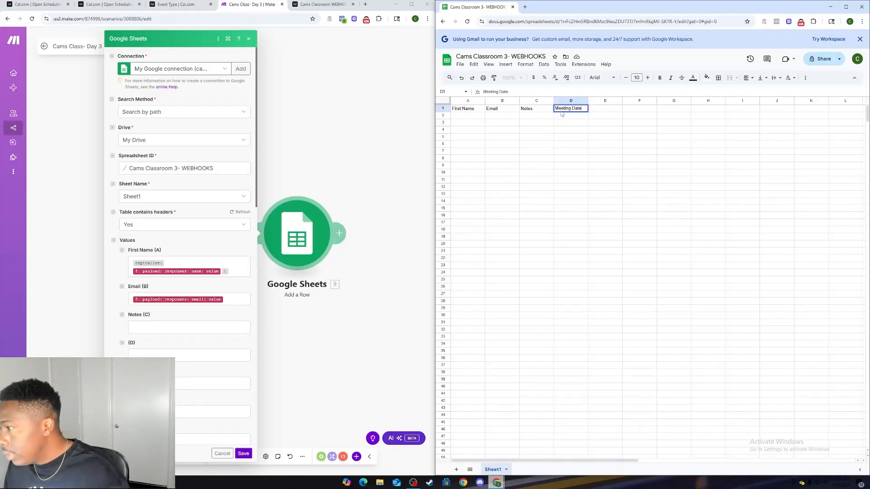
pyautogui.click(564, 118)
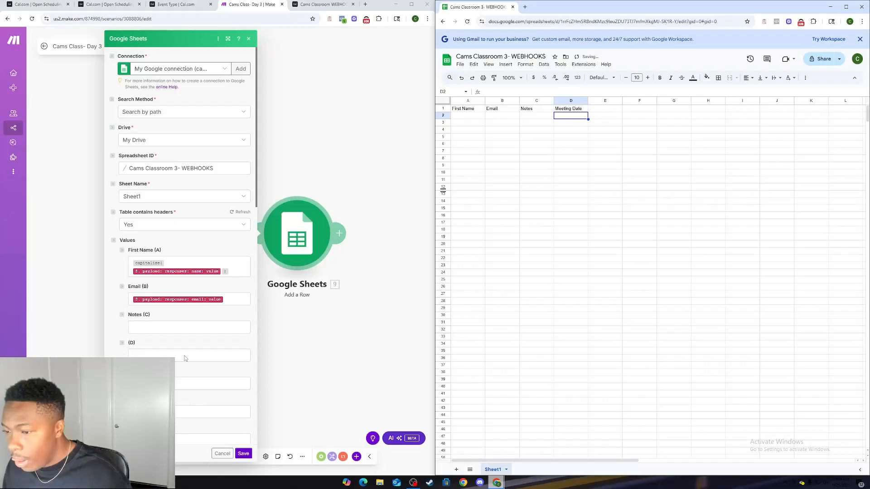
# Step: Refresh the Google Sheets module's form to load the spreadsheet's new column header
pyautogui.click(218, 38)
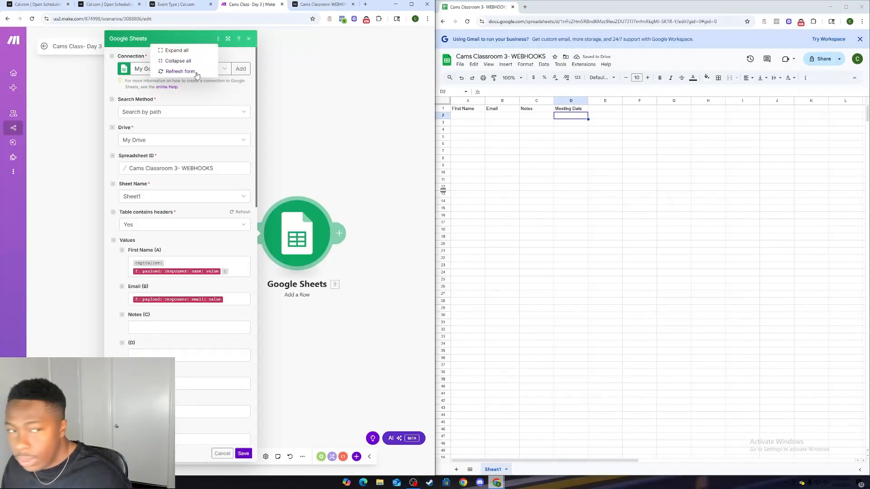
pyautogui.click(197, 74)
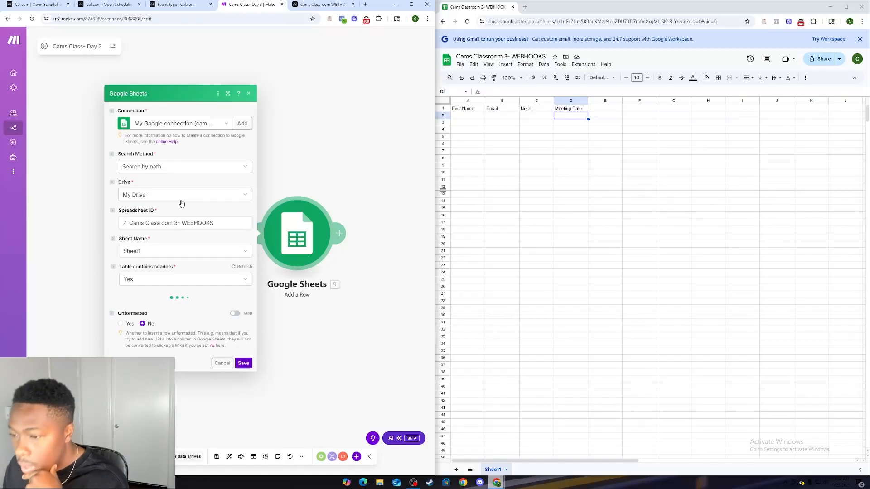
pyautogui.scroll(-4, 196, 285)
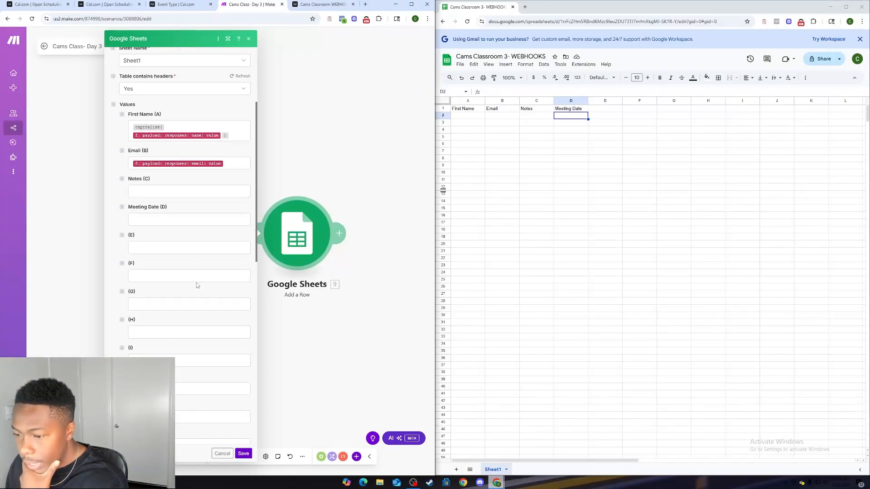
# Step: Search the webhook data for "date" and map the payload's startTime value to the Meeting Date (D) column
pyautogui.click(186, 219)
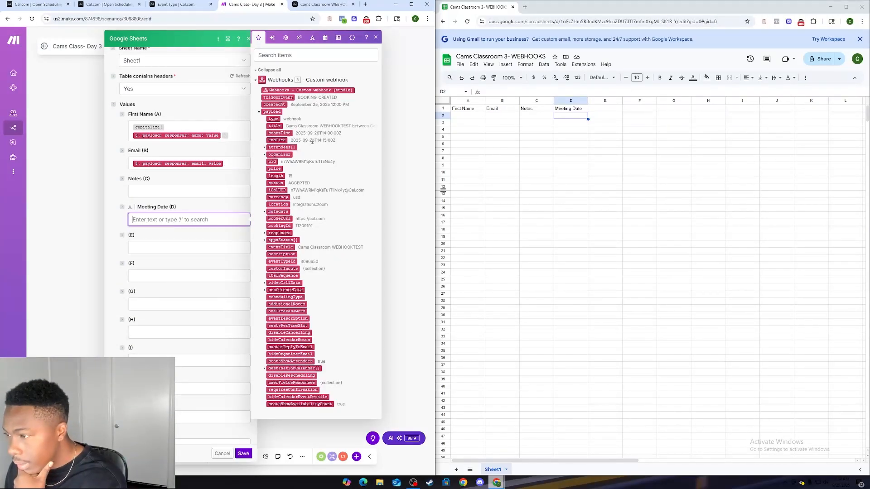
pyautogui.click(335, 56)
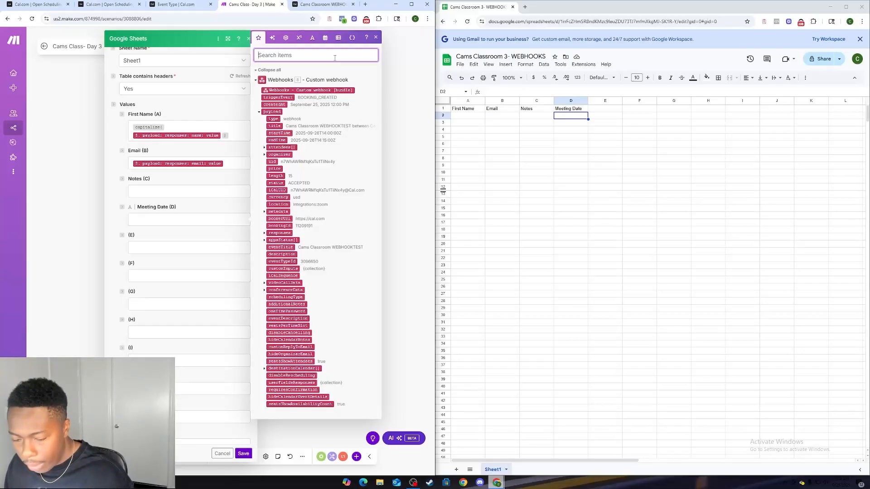
pyautogui.write('date')
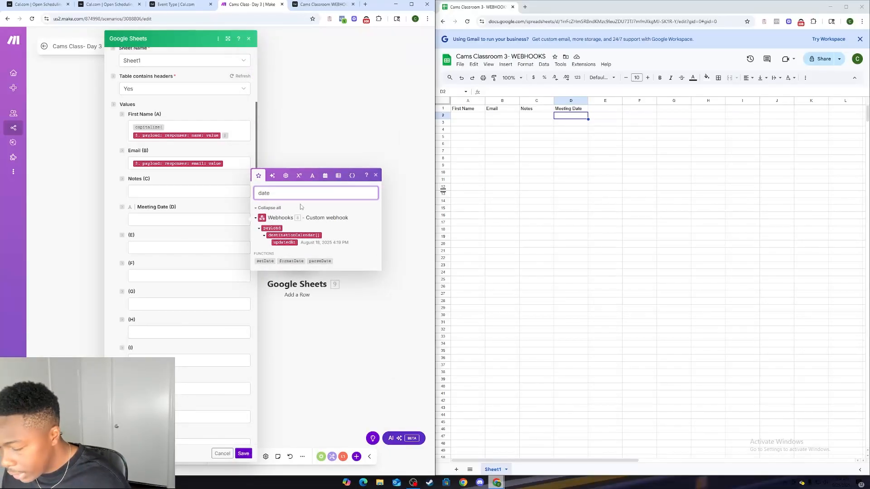
pyautogui.press('BackSpace')
pyautogui.press('BackSpace')
pyautogui.press('BackSpace')
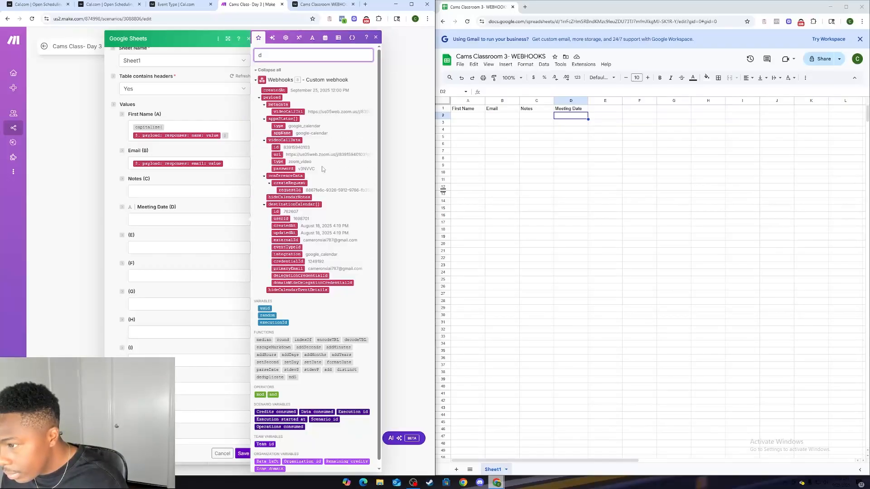
pyautogui.press('BackSpace')
pyautogui.scroll(-8, 289, 208)
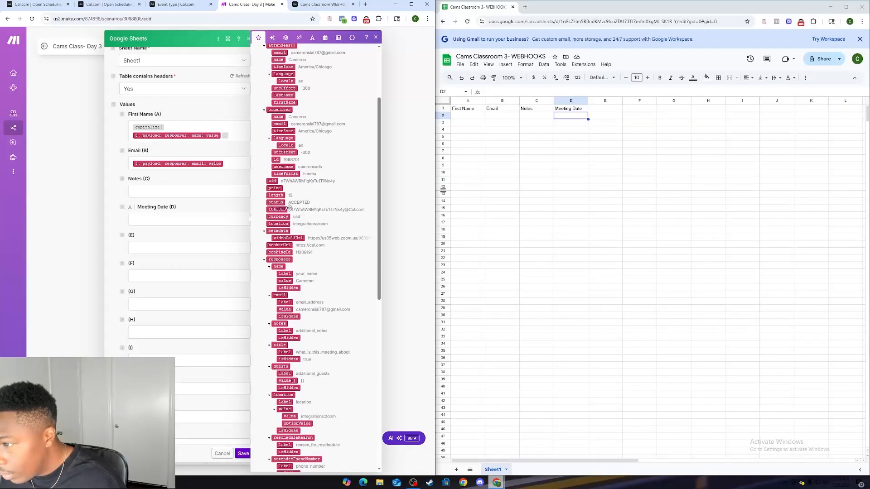
pyautogui.scroll(3, 286, 180)
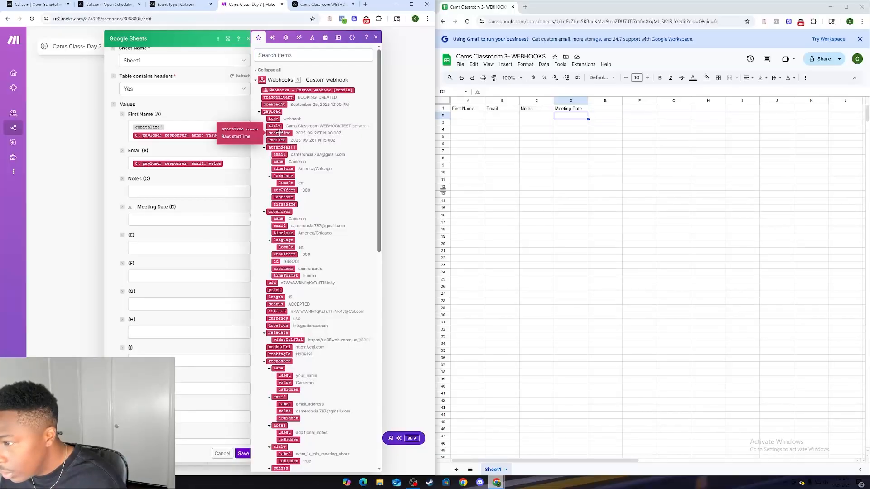
pyautogui.moveTo(279, 133); pyautogui.dragTo(144, 220)
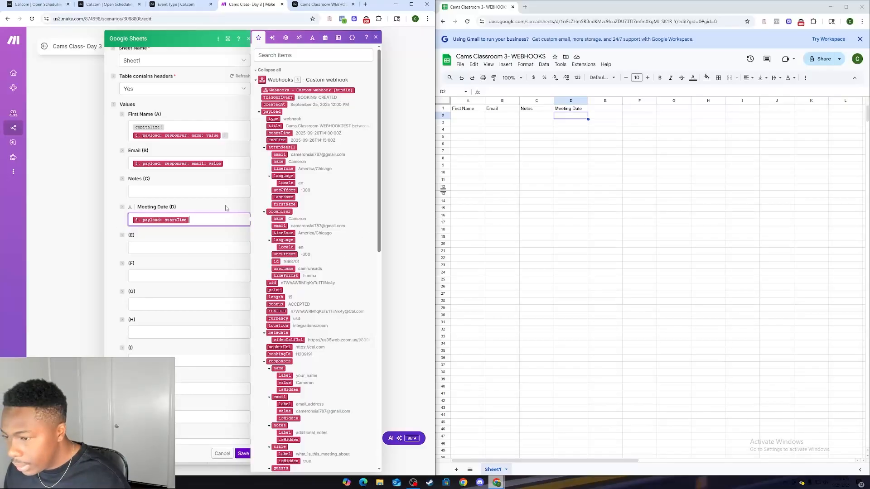
# Step: Check the Google Sheets module's field mapping and save the module with the Meeting Date column mapped
pyautogui.click(220, 190)
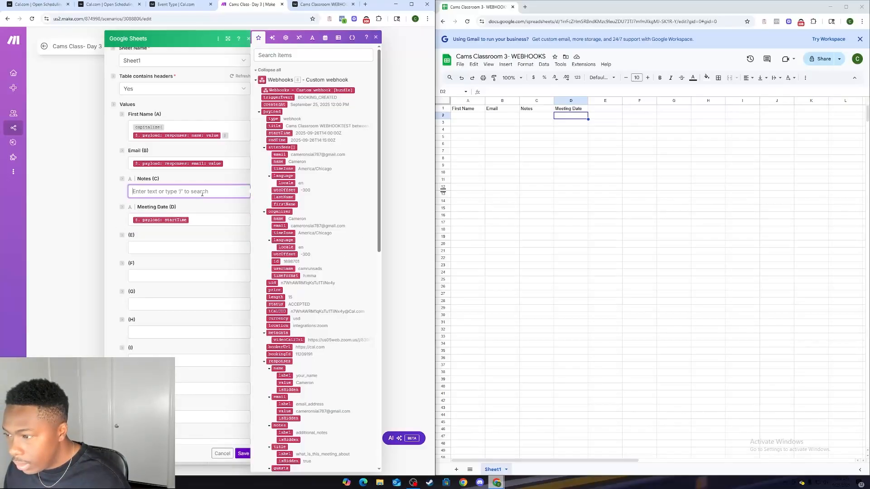
pyautogui.click(406, 145)
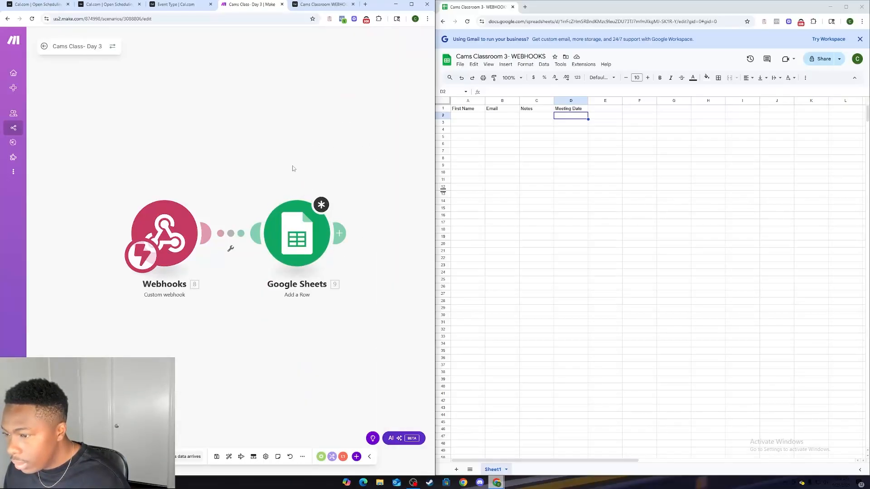
pyautogui.click(184, 241)
pyautogui.click(443, 314)
pyautogui.click(381, 274)
pyautogui.click(306, 239)
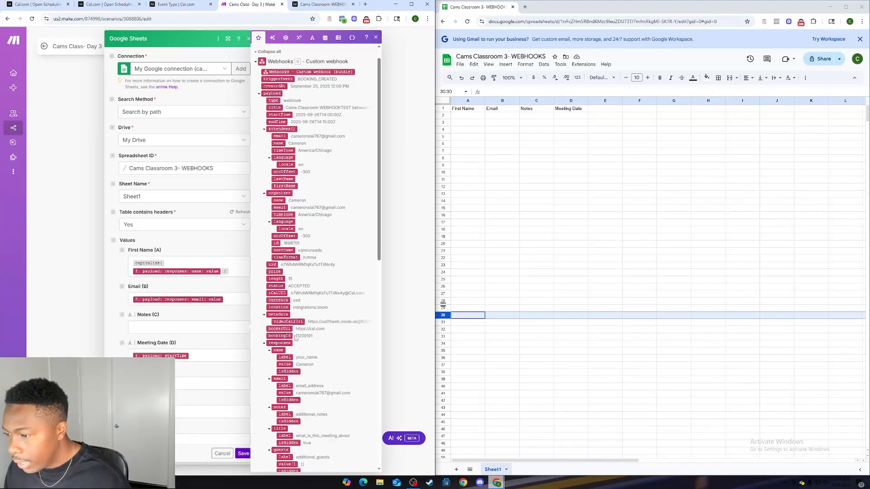
pyautogui.click(244, 454)
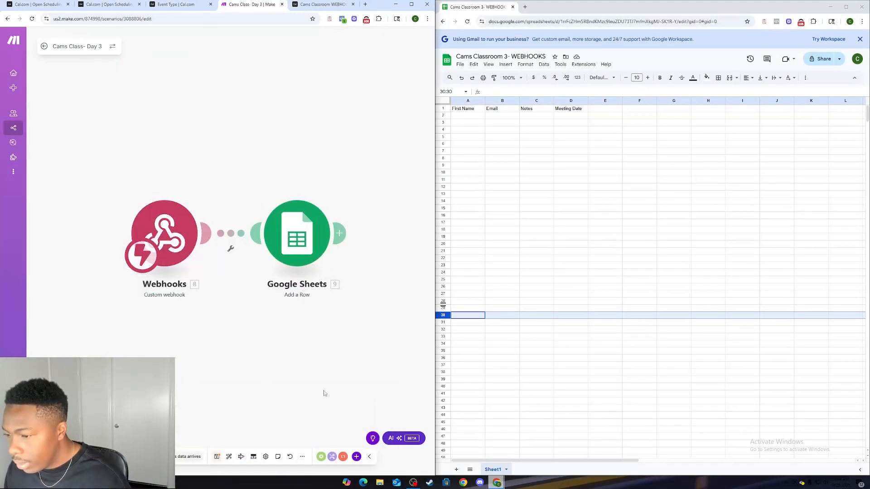
# Step: Exit the scenario editor, saving the changes to the Cams Class- Day 3 scenario
pyautogui.click(323, 5)
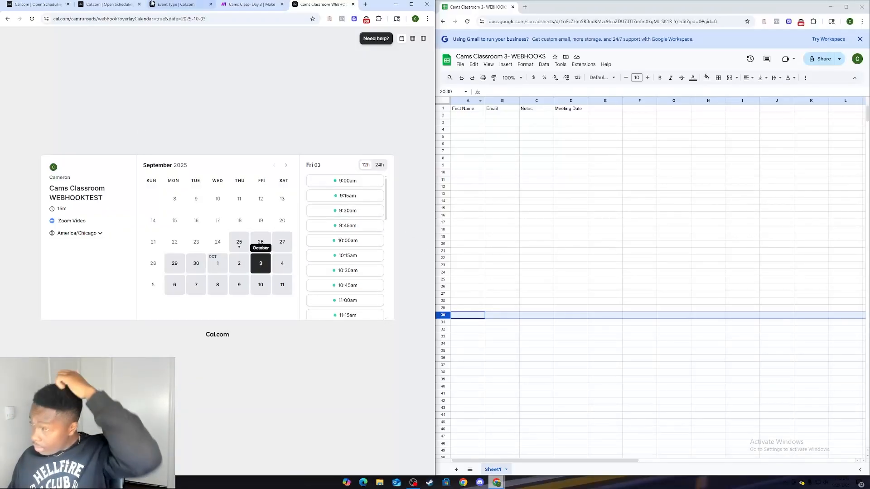
pyautogui.click(251, 4)
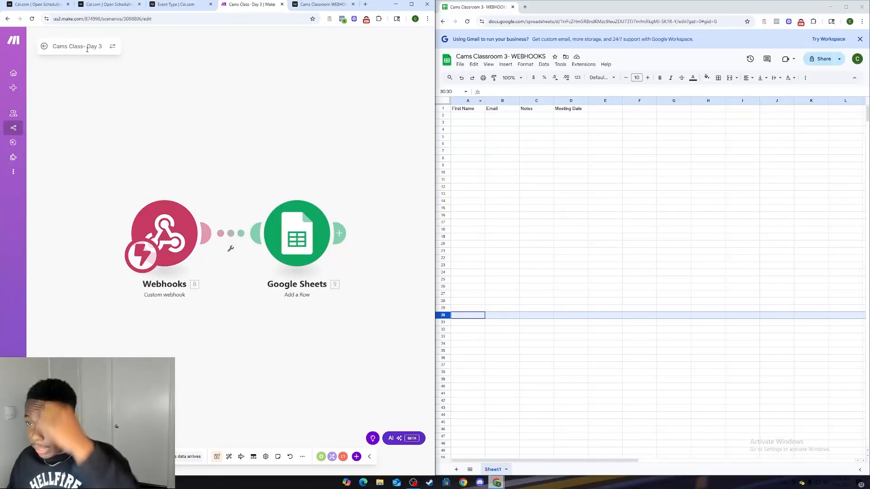
pyautogui.click(44, 45)
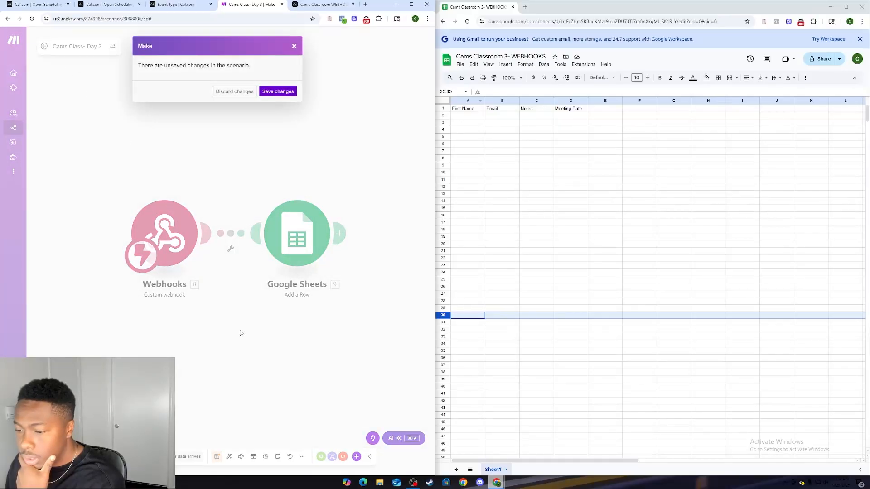
pyautogui.click(277, 91)
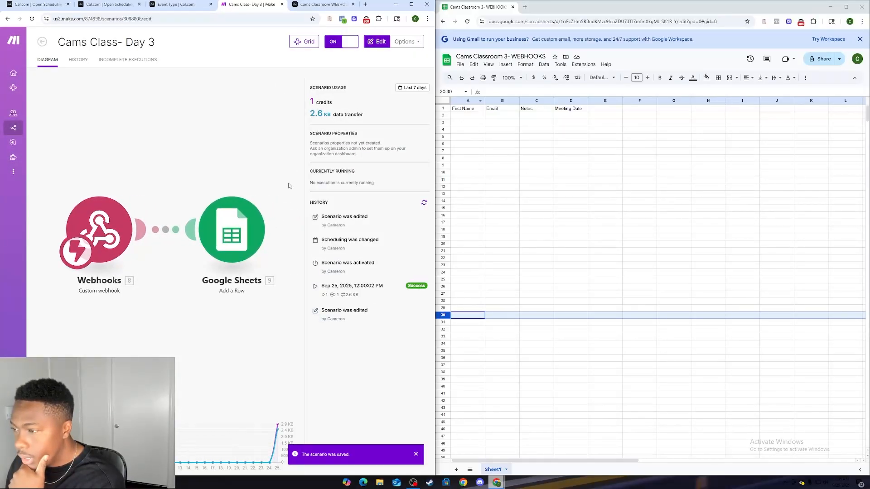
# Step: Choose the October 4, 9:30am slot on the Cams Classroom WEBHOOKTEST booking page
pyautogui.click(323, 4)
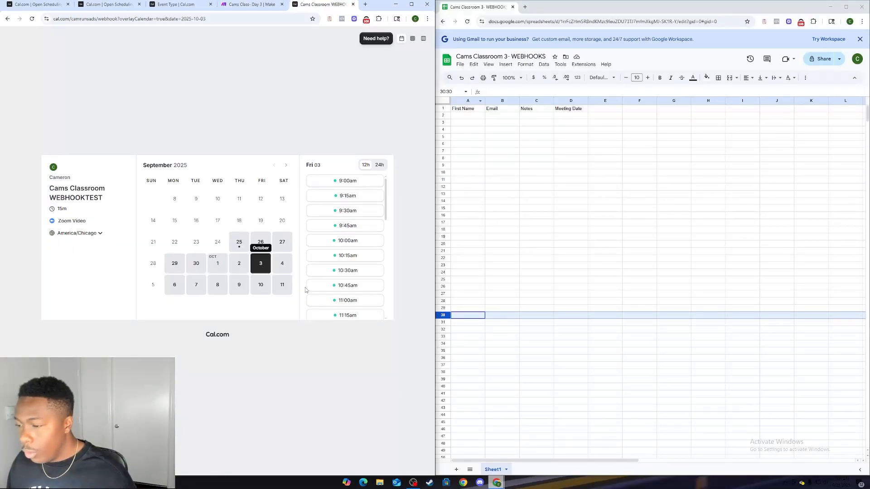
pyautogui.click(290, 262)
pyautogui.click(347, 210)
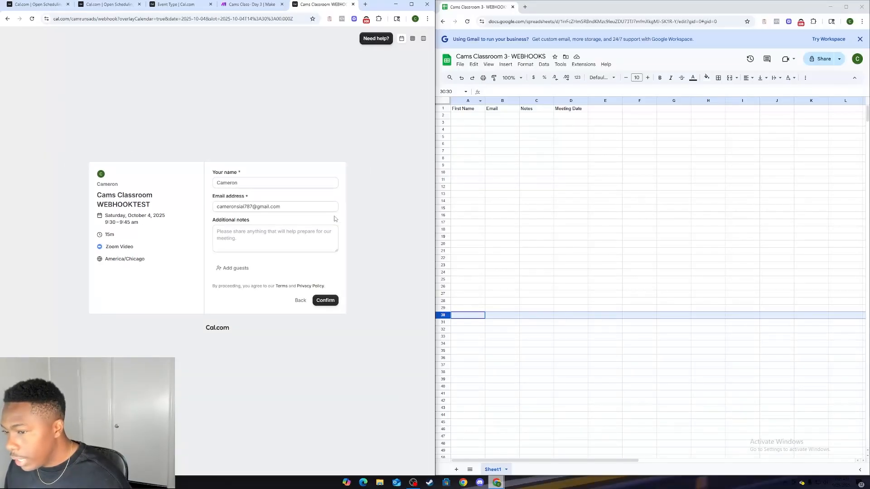
# Step: Enter "Today is great" as the booking's additional notes
pyautogui.click(272, 240)
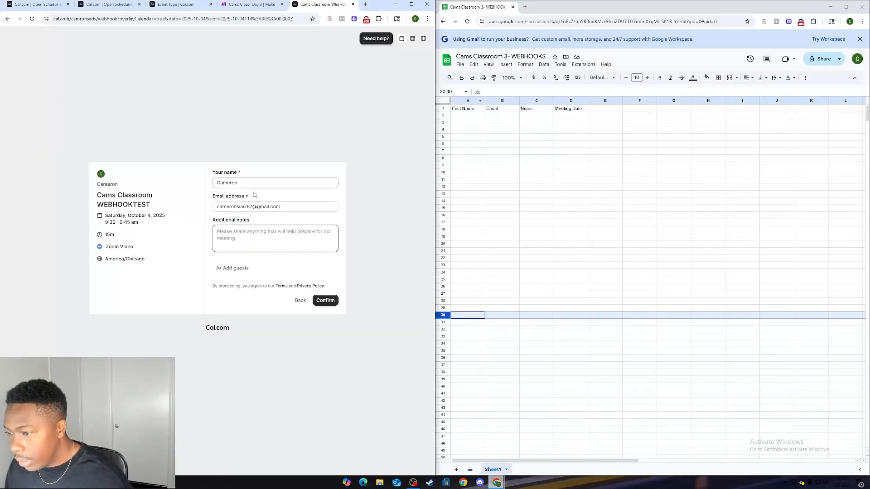
pyautogui.write('today is great')
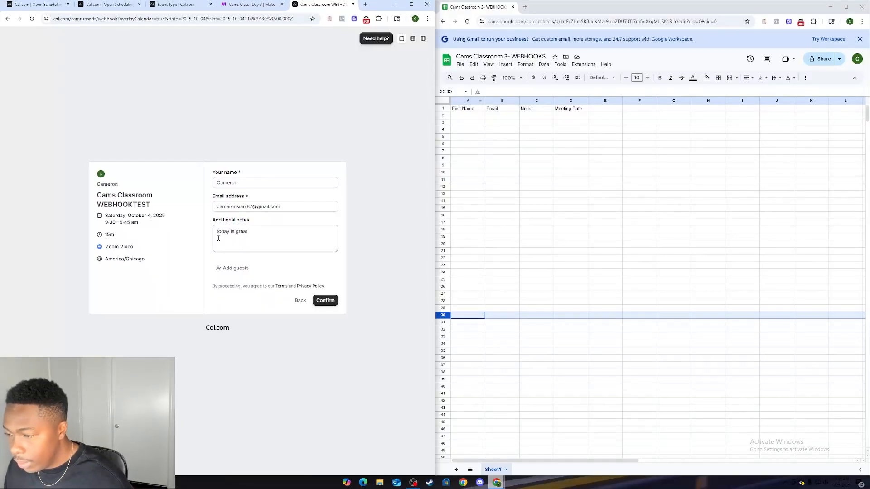
pyautogui.press('Delete')
pyautogui.write('T')
# Step: Replace the prefilled email address on the booking form with the test attendee's email
pyautogui.click(232, 206)
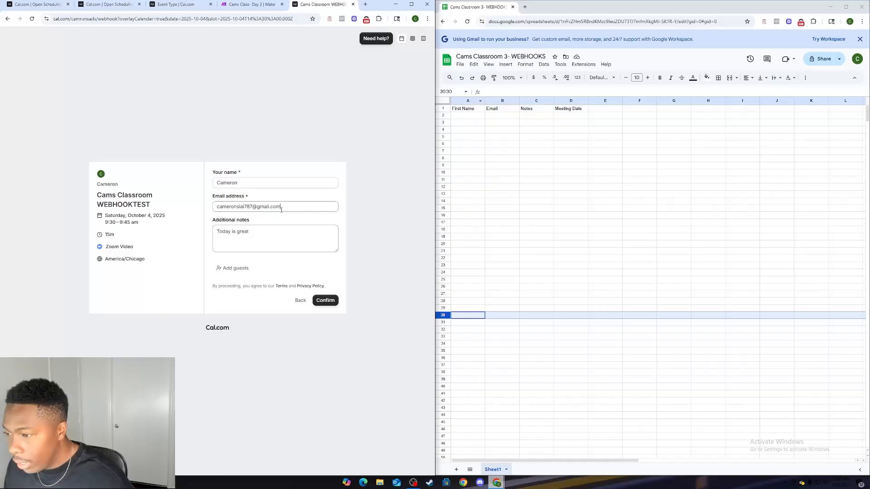
pyautogui.hotkey('ctrl', 'a')
pyautogui.press('BackSpace')
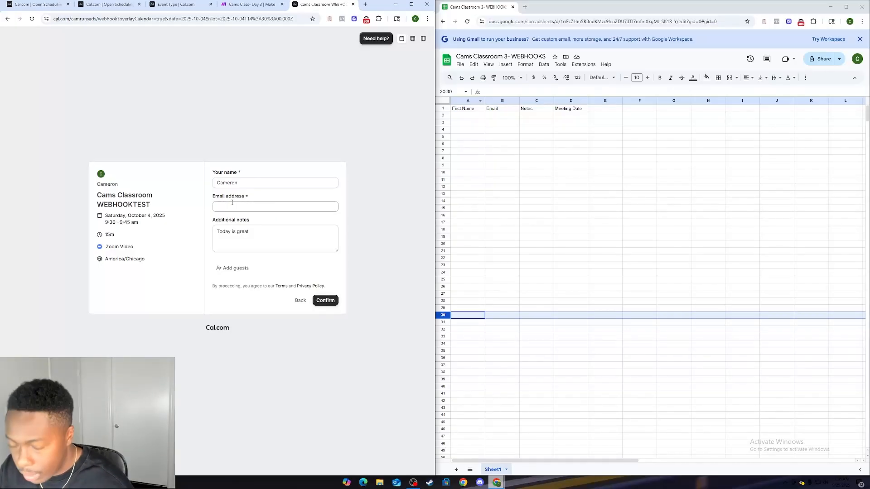
pyautogui.write('j')
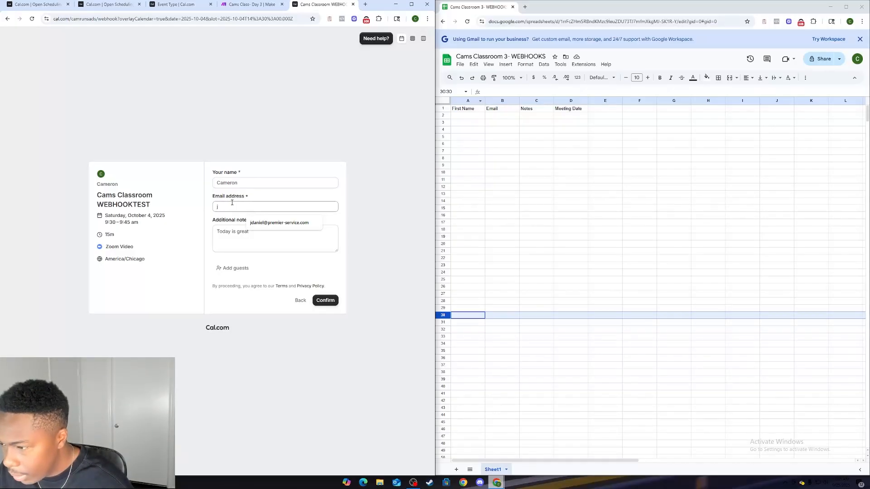
pyautogui.press('BackSpace')
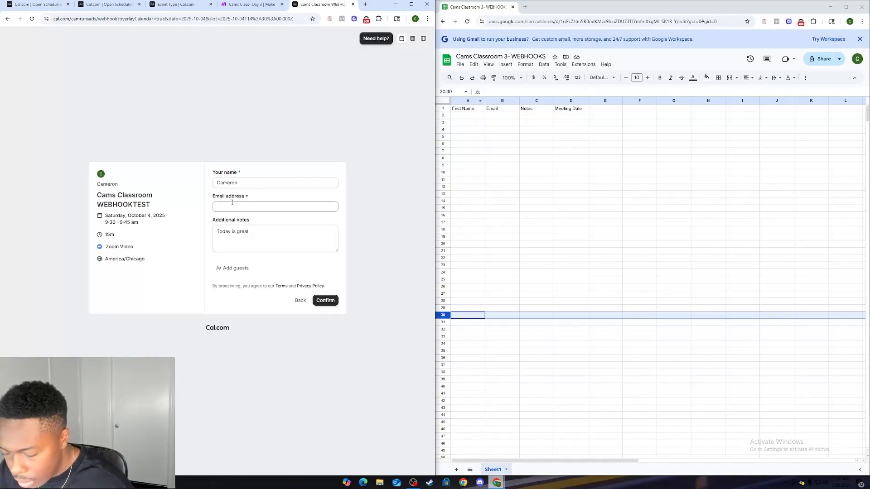
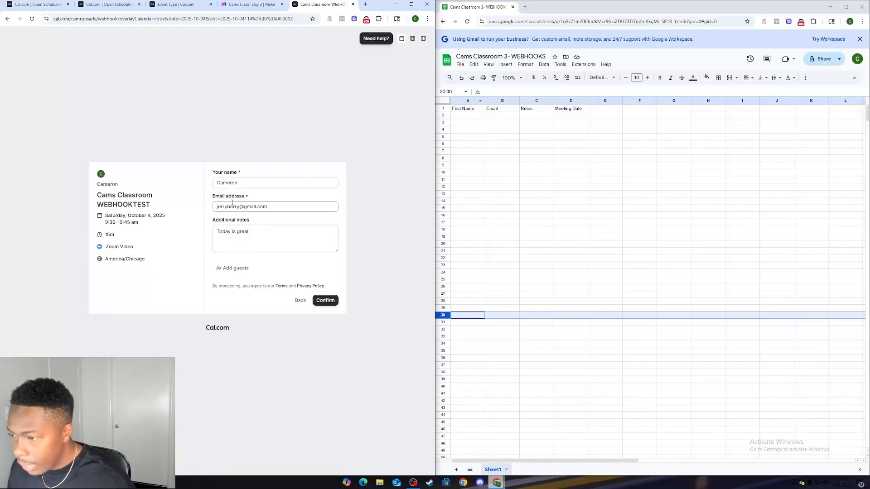
# Step: Replace the prefilled name with the test attendee's first name and confirm the booking
pyautogui.click(251, 179)
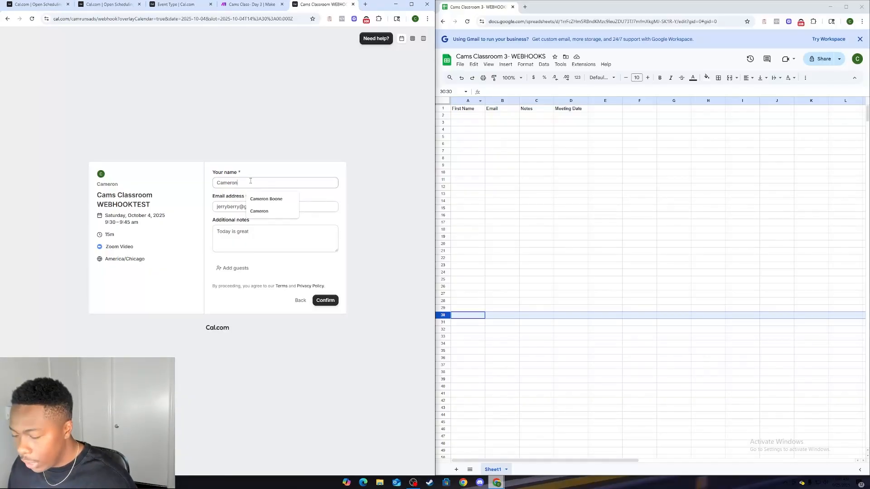
pyautogui.press('BackSpace')
pyautogui.press('BackSpace')
pyautogui.press('BackSpace')
pyautogui.press('BackSpace')
pyautogui.press('BackSpace')
pyautogui.press('BackSpace')
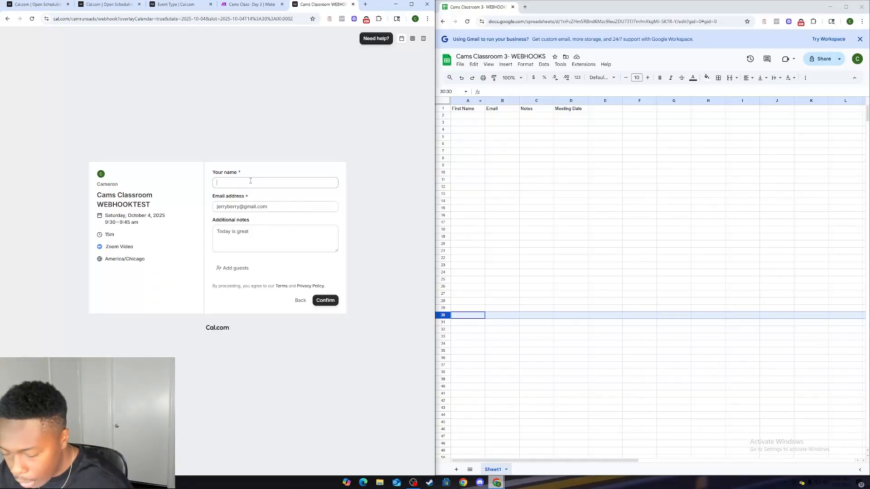
pyautogui.write('jerry')
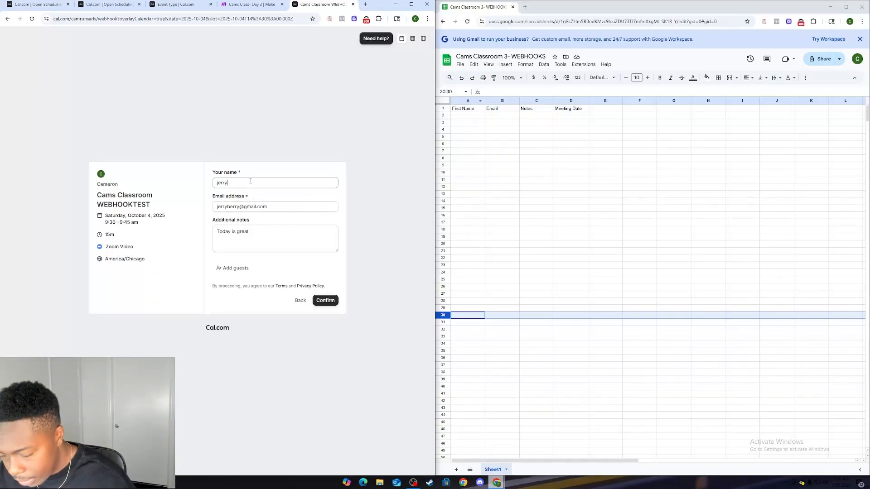
pyautogui.click(326, 301)
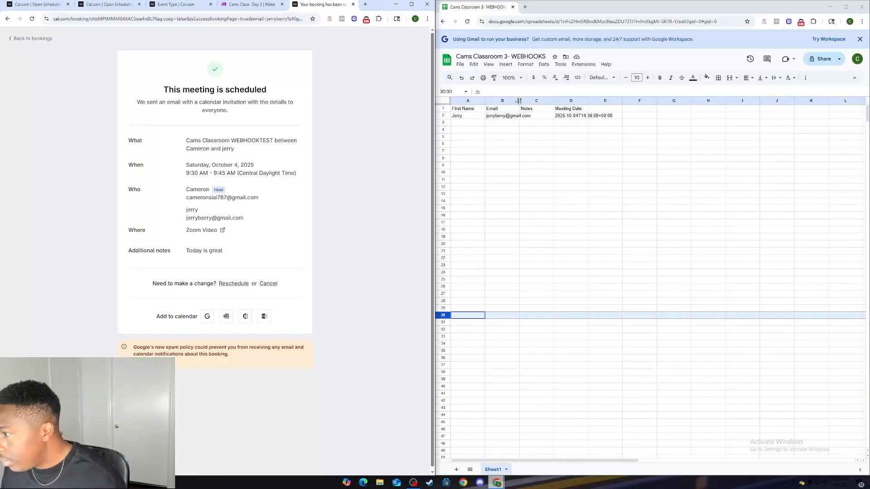
# Step: Widen the spreadsheet's Email and Meeting Date columns to fit their contents
pyautogui.moveTo(520, 101); pyautogui.dragTo(539, 101)
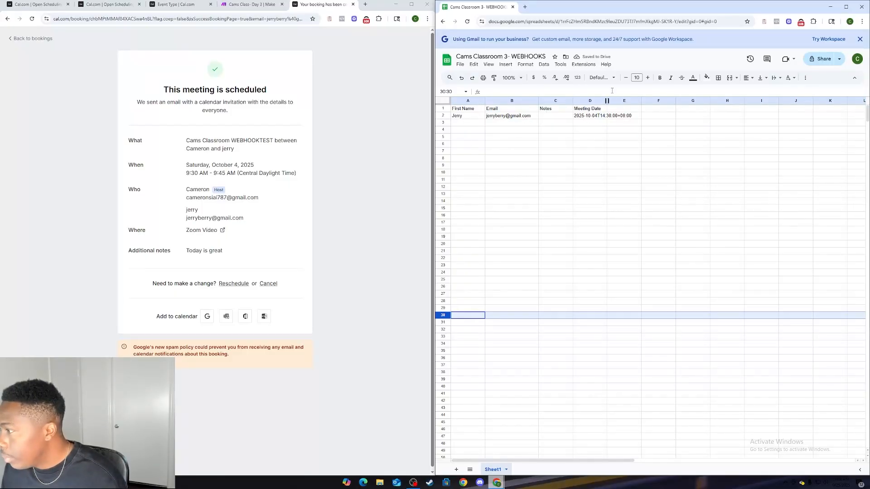
pyautogui.moveTo(607, 100); pyautogui.dragTo(620, 100)
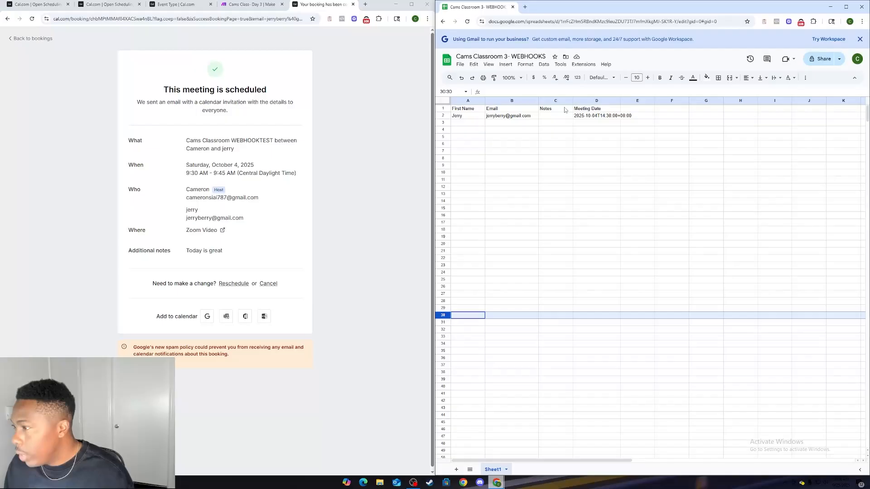
# Step: Reopen the Cams Classroom WEBHOOKTEST booking page from its copied link
pyautogui.click(236, 19)
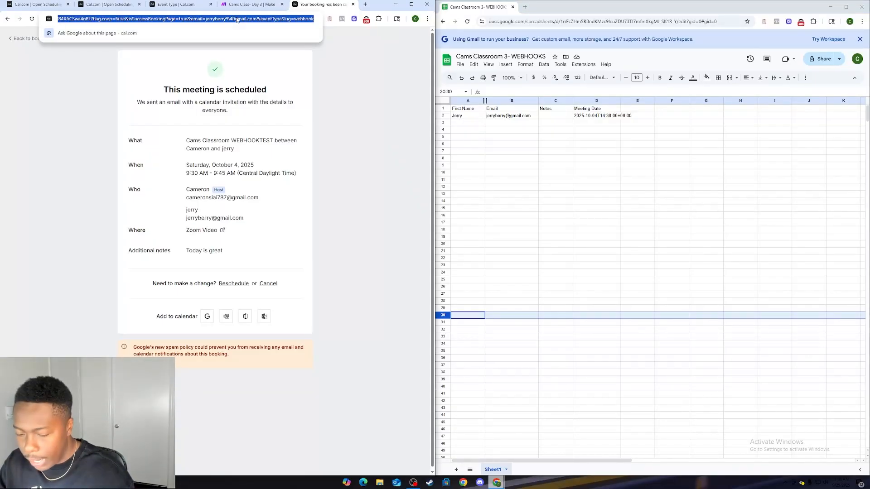
pyautogui.write('https://cal.com/camrunsads/webhook')
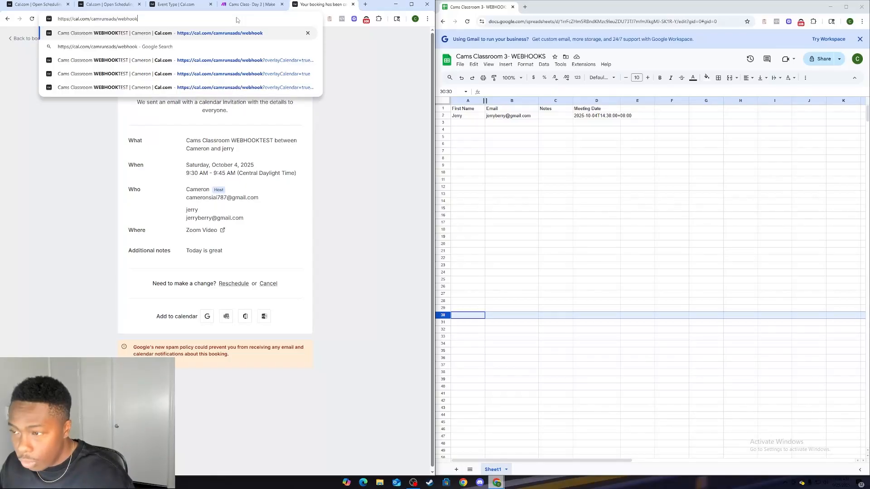
pyautogui.press('Return')
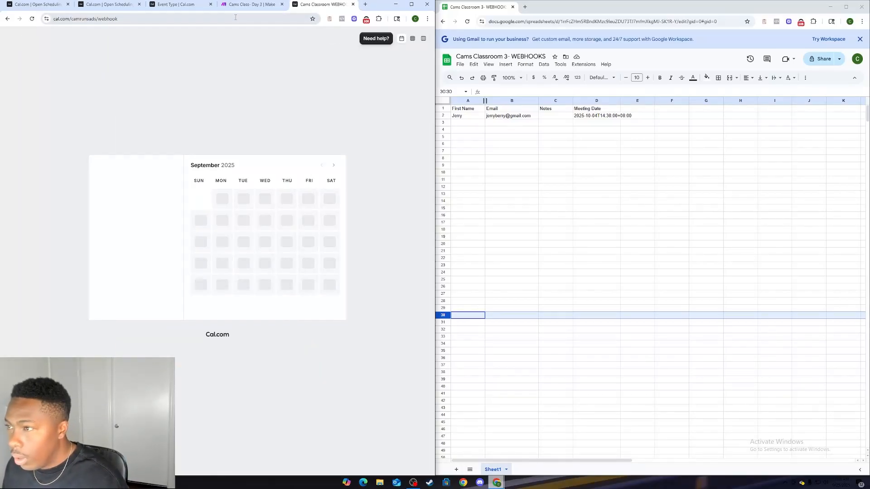
# Step: Search the webhook data for "note" from the Google Sheets module's Notes (C) field, then close the module
pyautogui.click(240, 4)
pyautogui.click(229, 247)
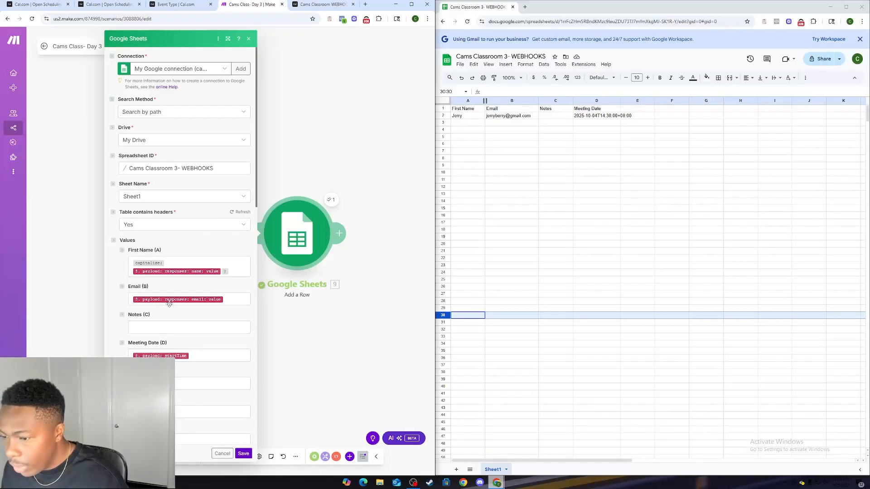
pyautogui.click(171, 328)
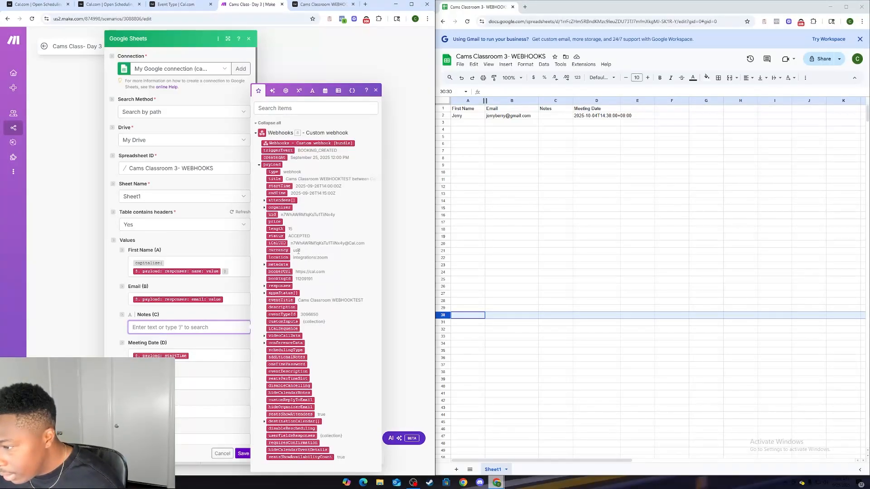
pyautogui.click(310, 108)
pyautogui.write('not')
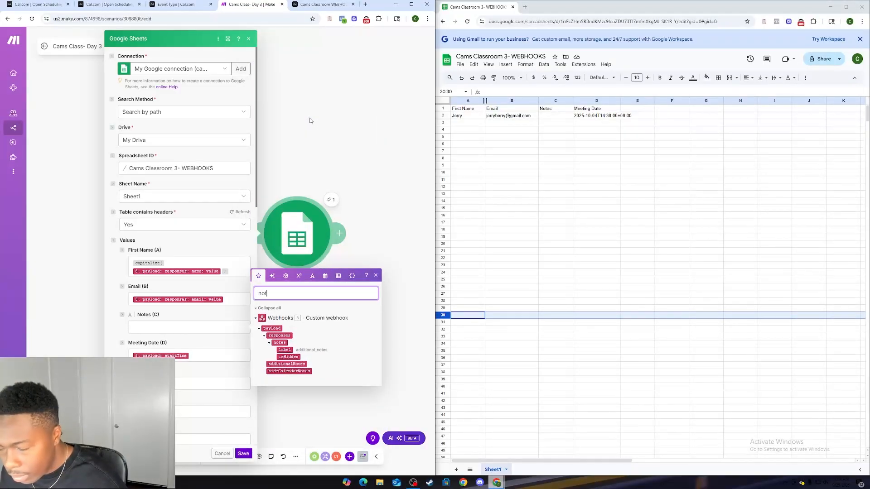
pyautogui.write('e')
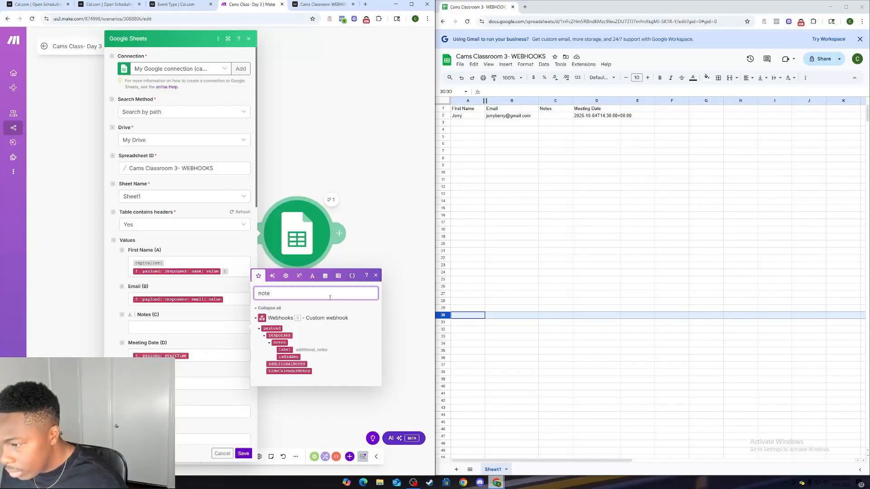
pyautogui.click(363, 184)
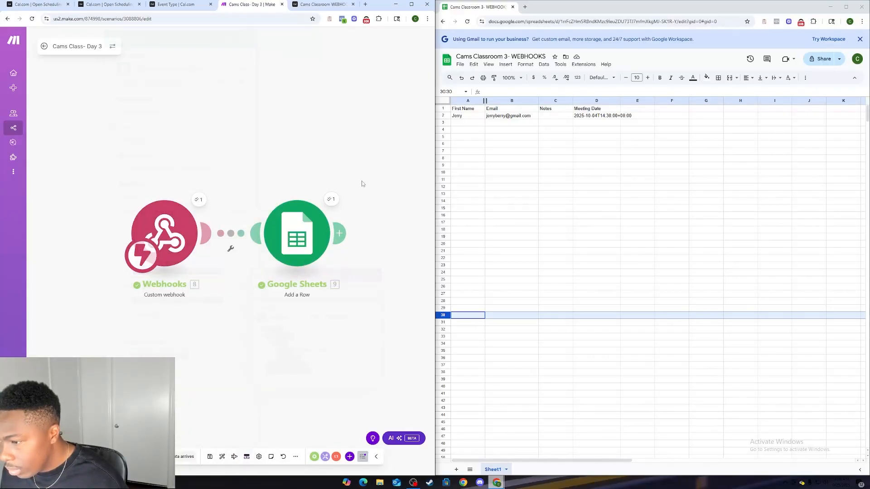
# Step: Open the Webhooks module's latest run output and expand its payload to examine the booking data
pyautogui.click(200, 199)
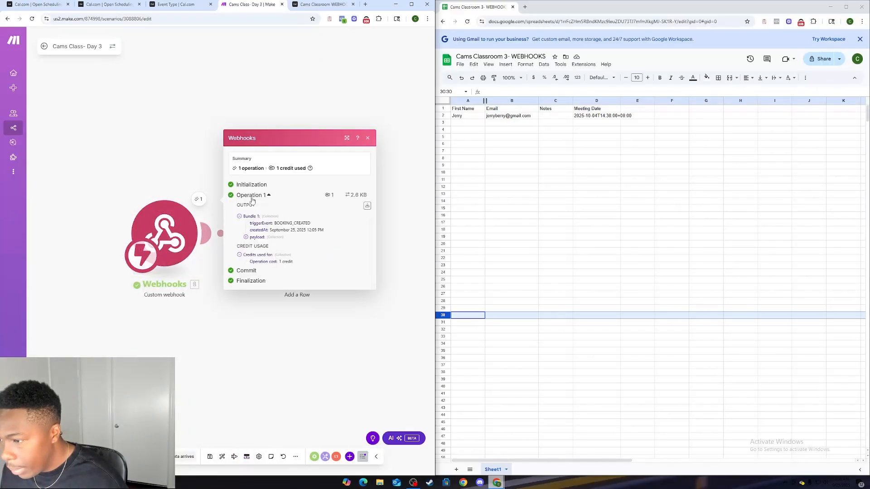
pyautogui.click(251, 238)
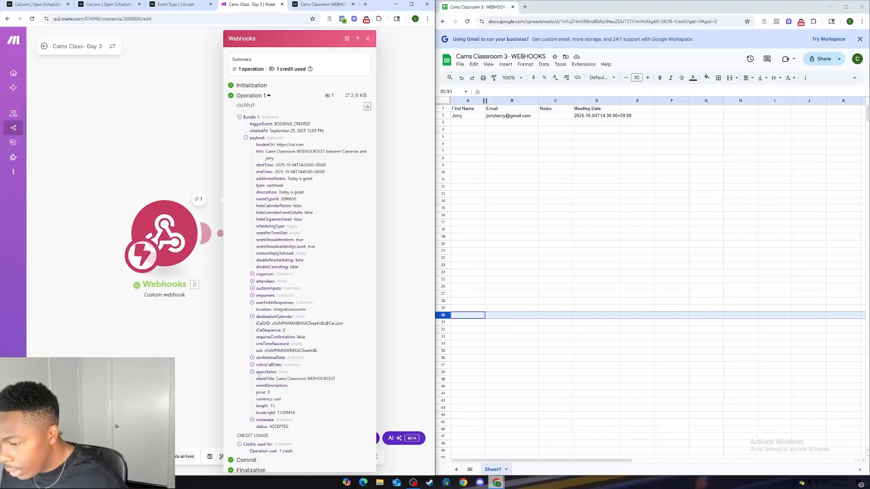
# Step: Expand the responses and notes collections in the Webhooks output to examine the booking notes, then close the output
pyautogui.click(252, 296)
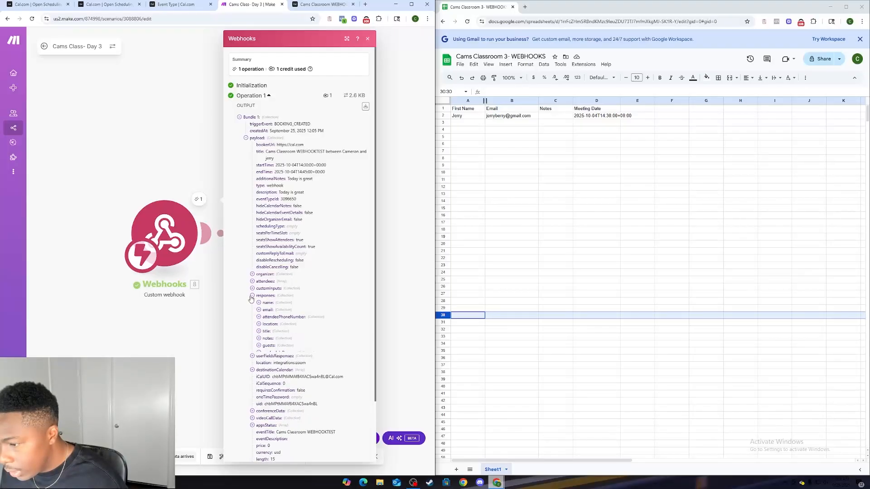
pyautogui.click(259, 340)
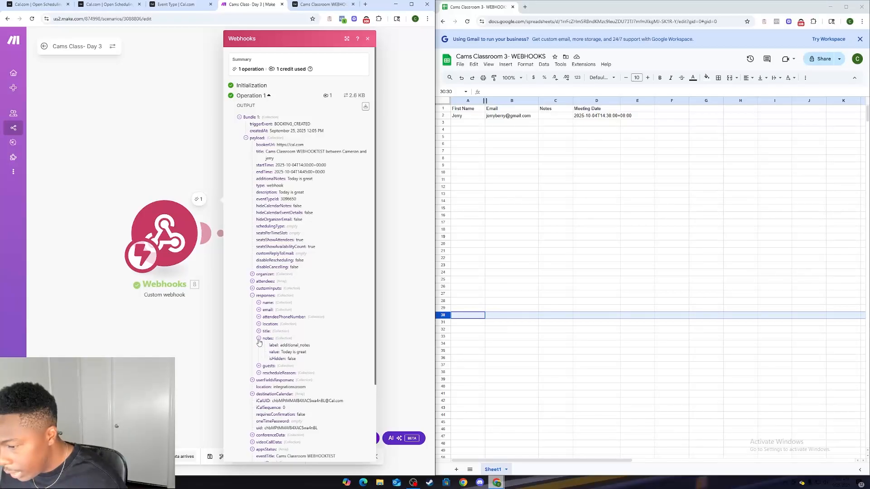
pyautogui.click(387, 258)
# Step: Map the Google Sheets module's Notes (C) field to the webhook's payload: responses: notes: value and save the module
pyautogui.click(295, 235)
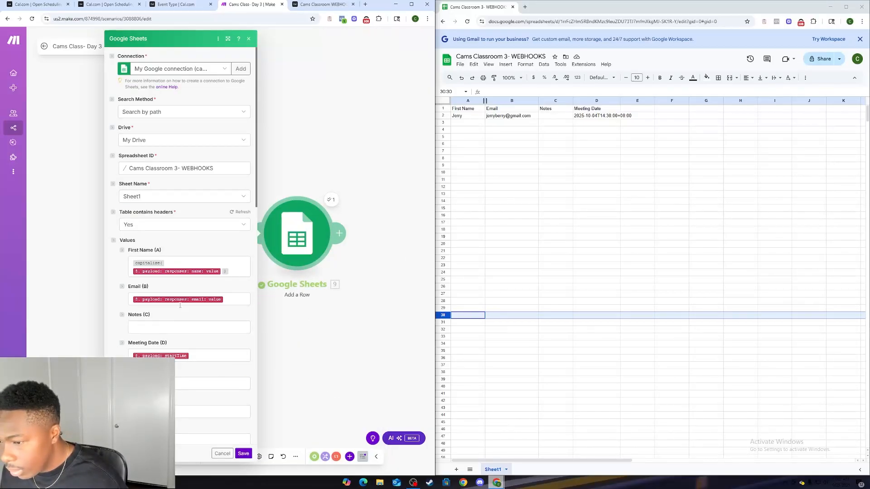
pyautogui.click(181, 326)
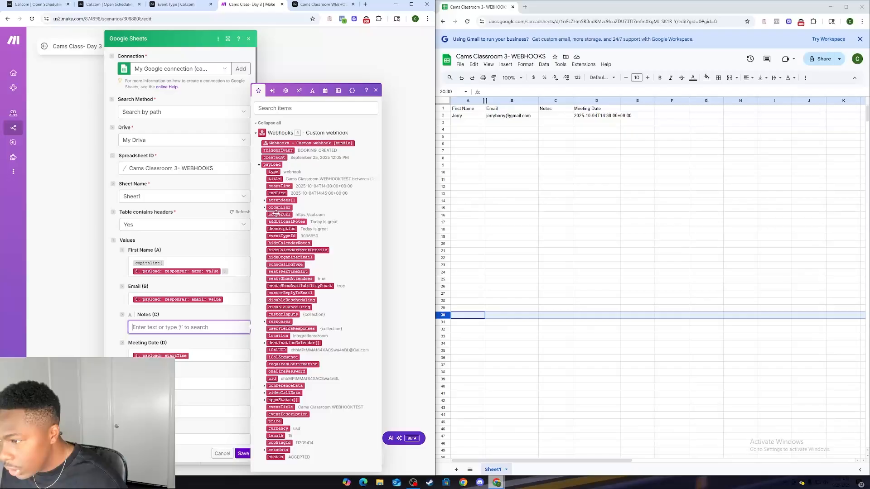
pyautogui.click(265, 322)
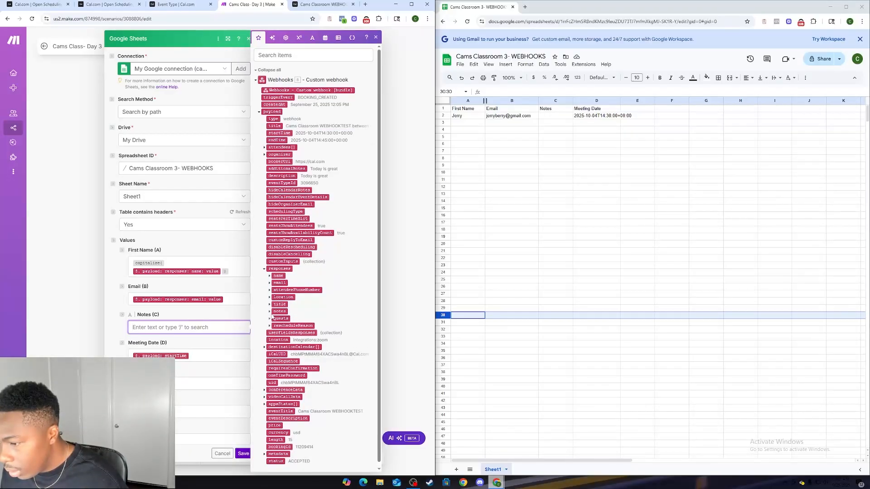
pyautogui.click(270, 312)
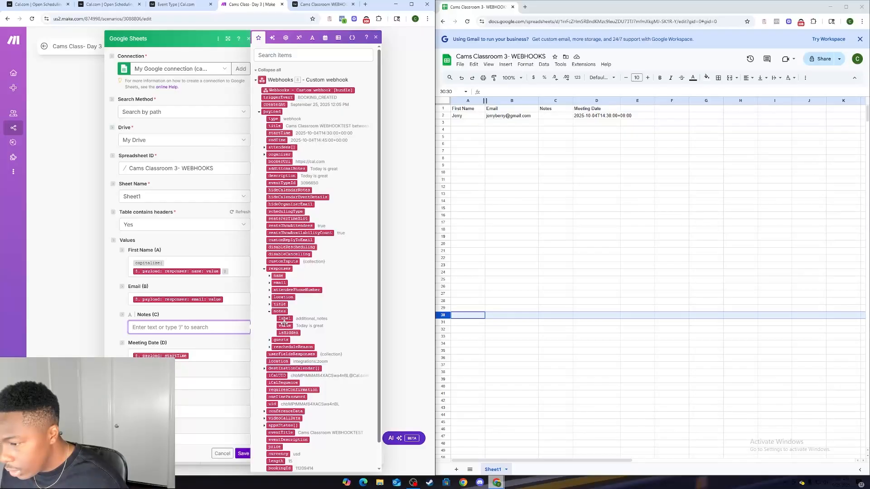
pyautogui.click(284, 325)
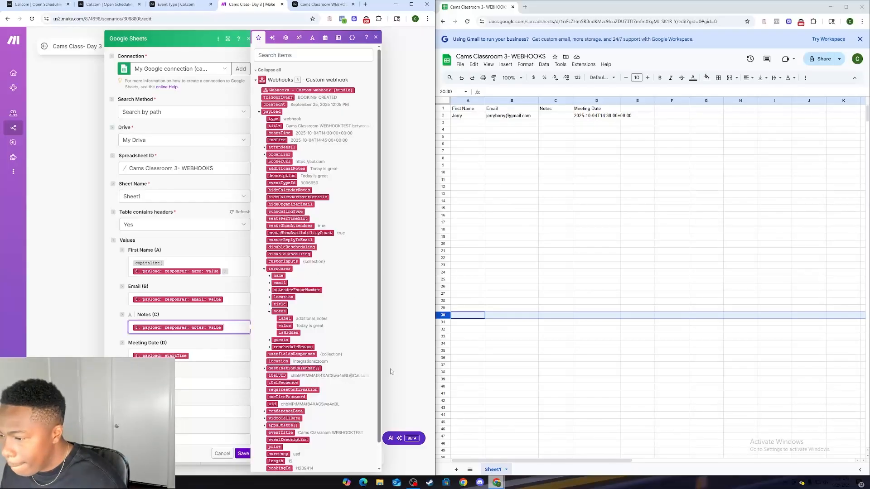
pyautogui.click(398, 381)
pyautogui.click(289, 234)
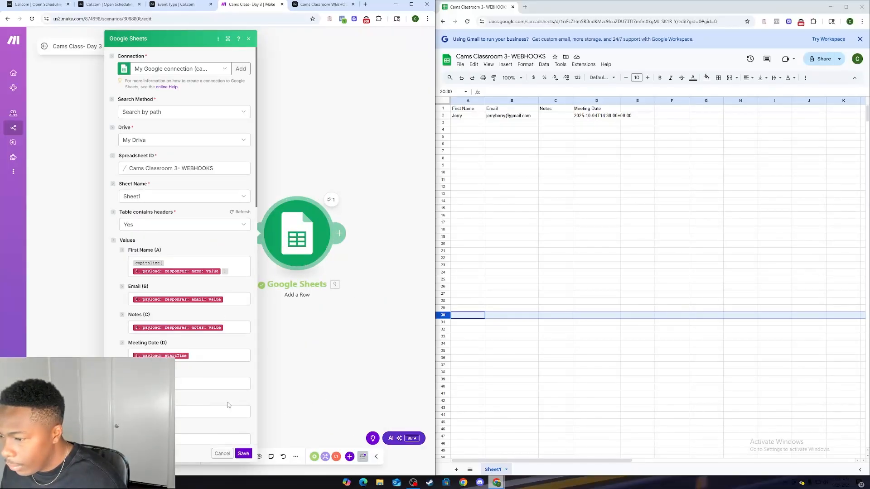
pyautogui.click(240, 455)
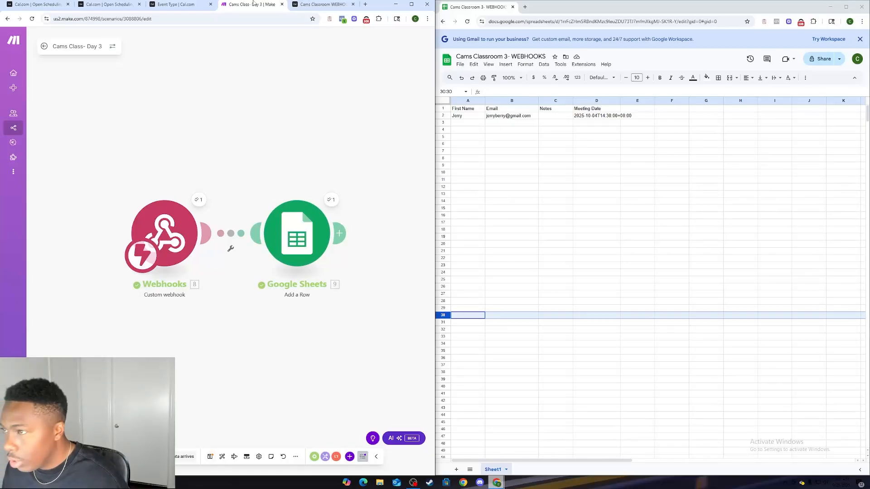
# Step: Pick the September 25, 2025, 2:30 pm slot on the Cal.com booking page and clear the prefilled name and email address
pyautogui.click(323, 4)
pyautogui.click(333, 255)
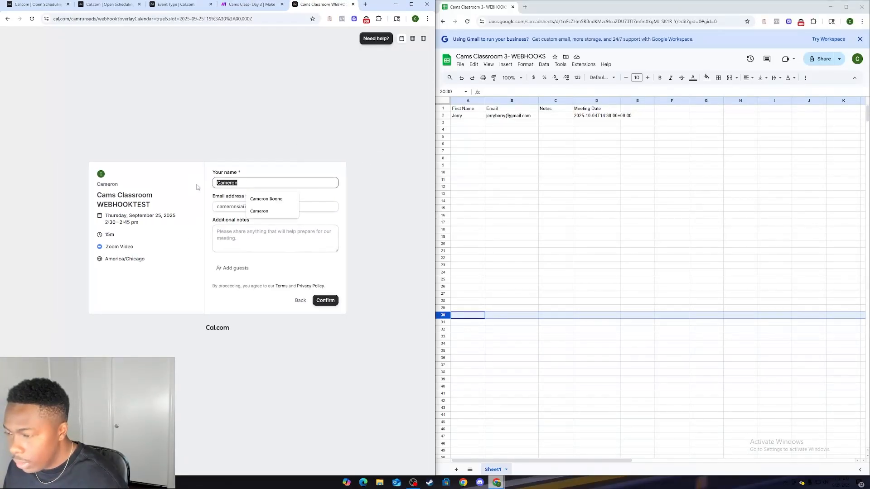
pyautogui.press('BackSpace')
pyautogui.moveTo(295, 207); pyautogui.dragTo(253, 225)
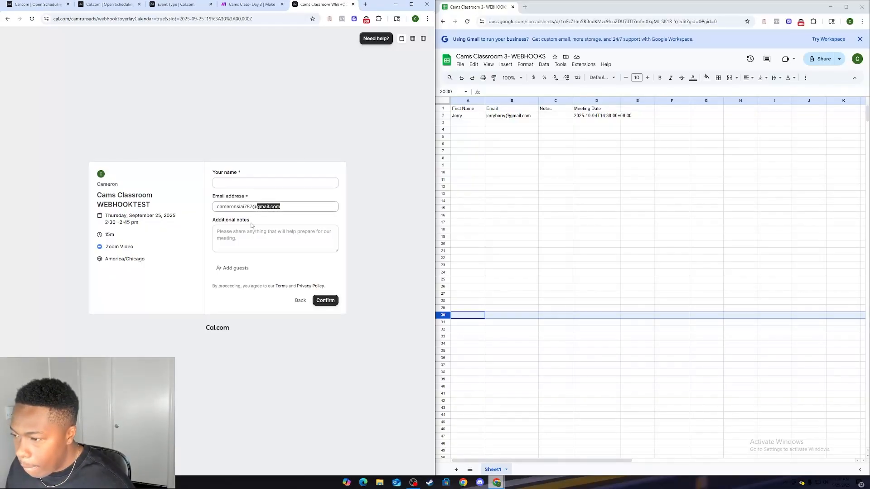
pyautogui.hotkey('ctrl', 'a')
pyautogui.press('BackSpace')
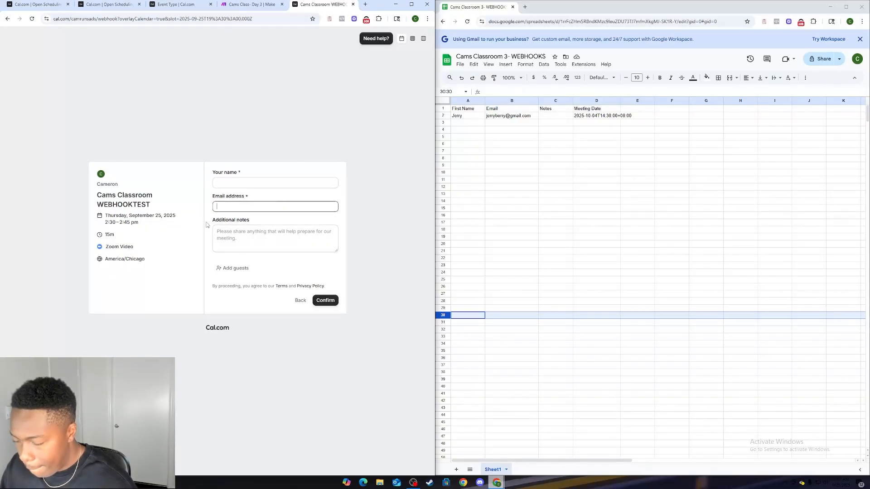
# Step: Enter a test attendee's name and email address in the booking form
pyautogui.click(226, 183)
pyautogui.write('ho')
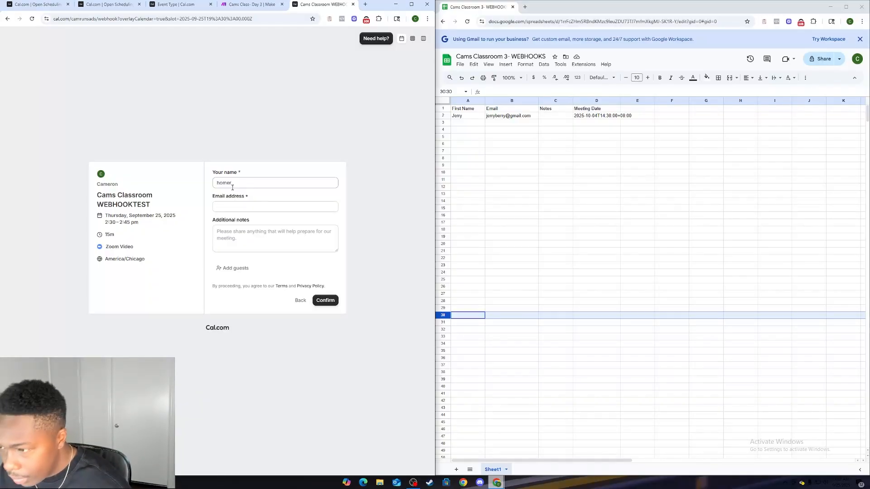
pyautogui.write('mer')
pyautogui.click(227, 206)
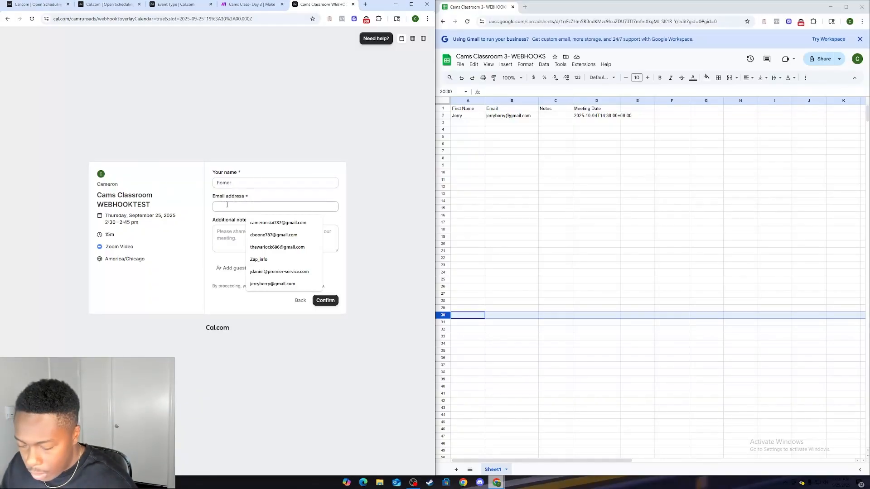
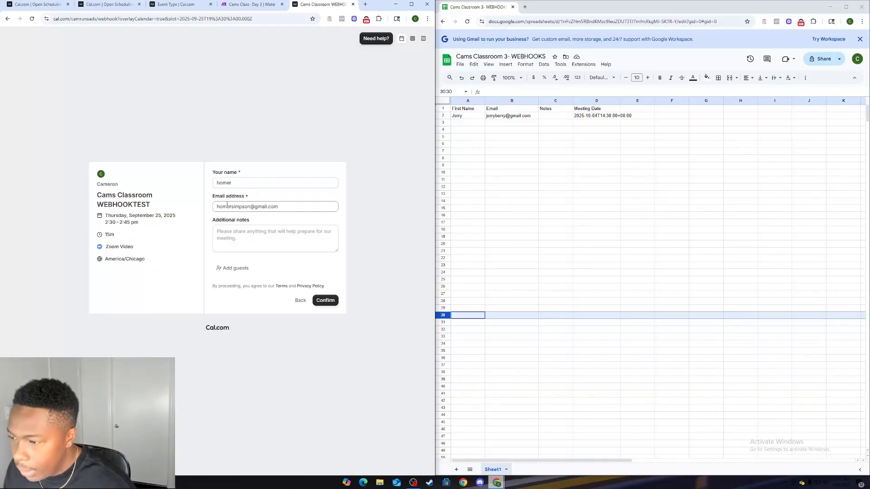
# Step: Add "my legs hurt" as the booking's additional notes and confirm the booking
pyautogui.click(261, 242)
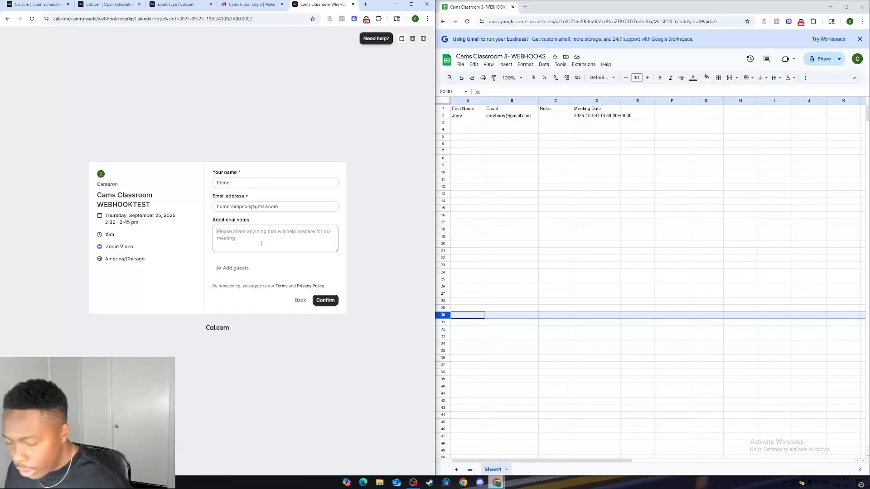
pyautogui.write('my legs hurt')
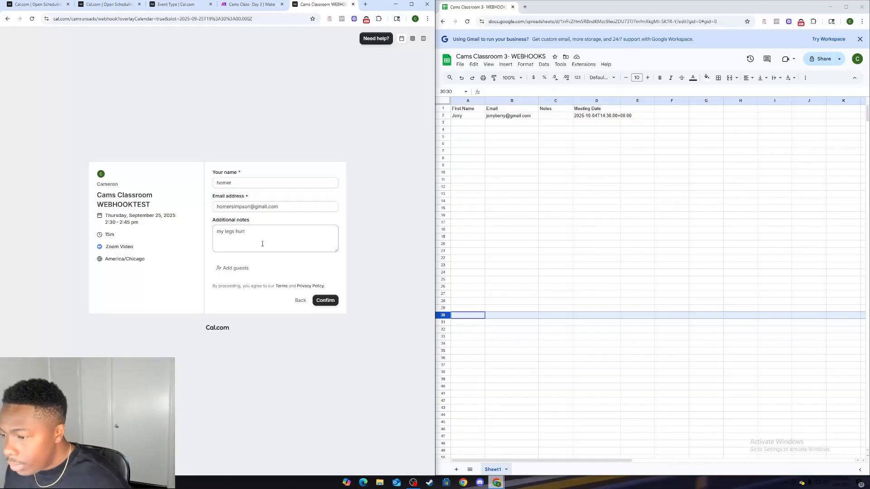
pyautogui.click(325, 300)
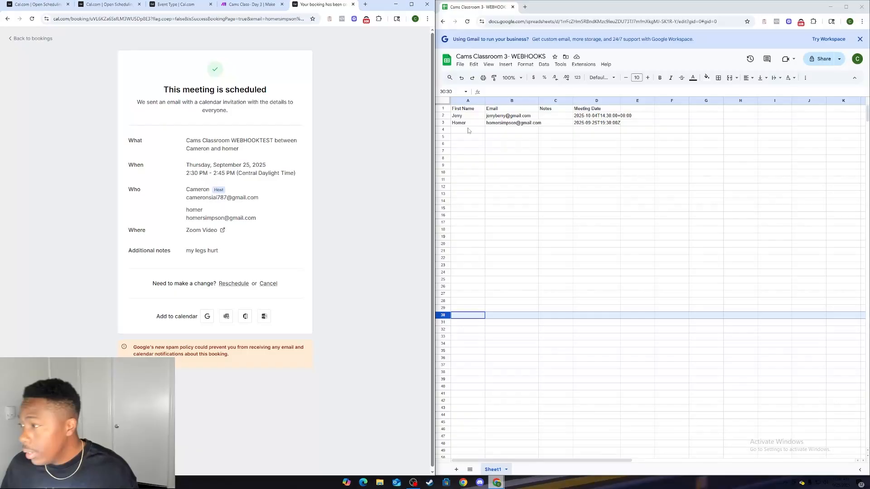
# Step: Widen the spreadsheet's Notes column and select its cell C3 in the new booking's row
pyautogui.click(549, 126)
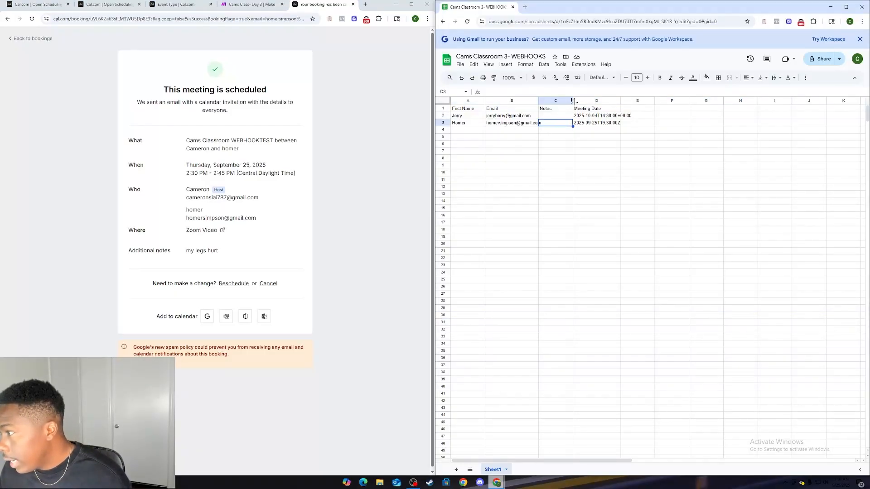
pyautogui.moveTo(573, 100); pyautogui.dragTo(593, 101)
pyautogui.click(564, 137)
pyautogui.click(564, 125)
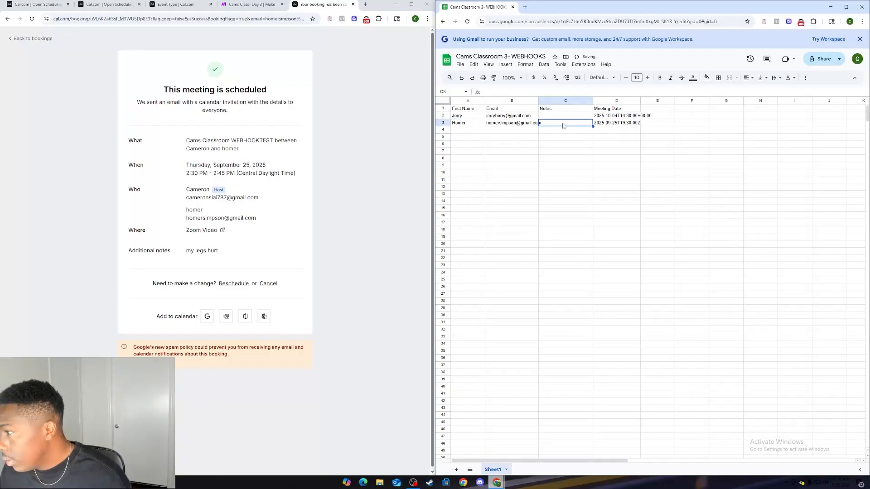
# Step: Check the Google Sheets module's Notes (C) mapping in Make, delete the stray empty module, and save the mapping
pyautogui.click(250, 5)
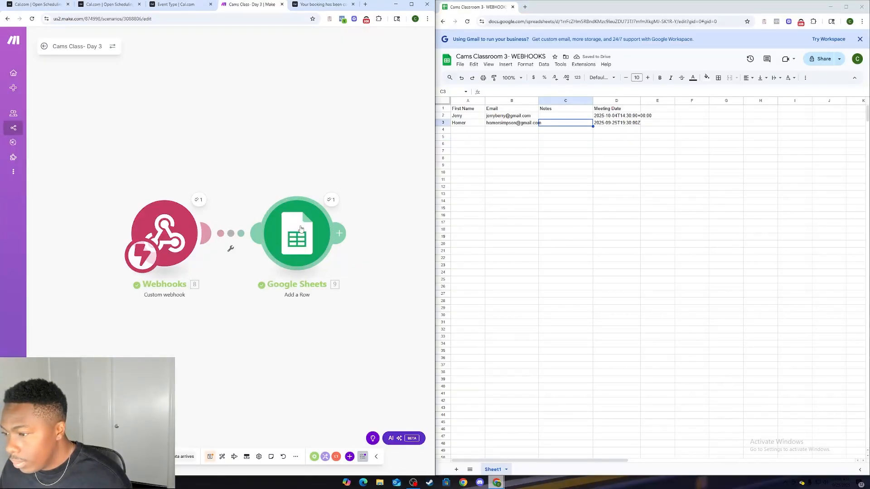
pyautogui.doubleClick(288, 173)
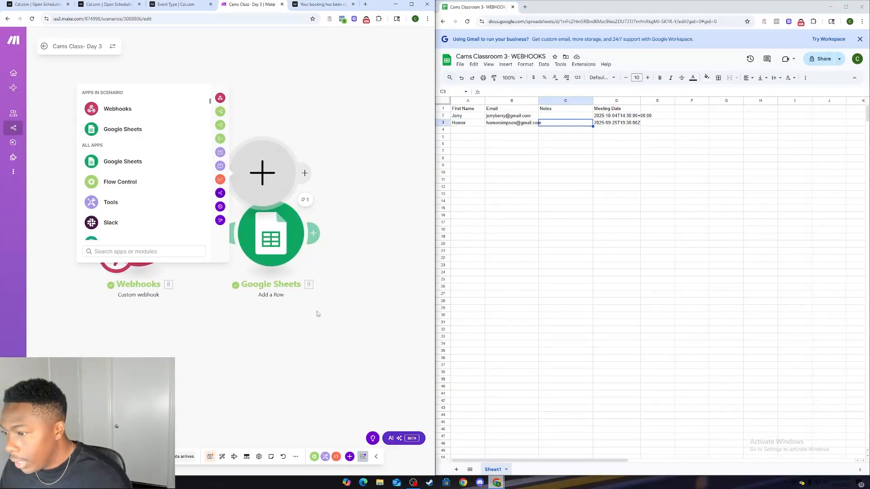
pyautogui.click(287, 238)
pyautogui.rightClick(262, 140)
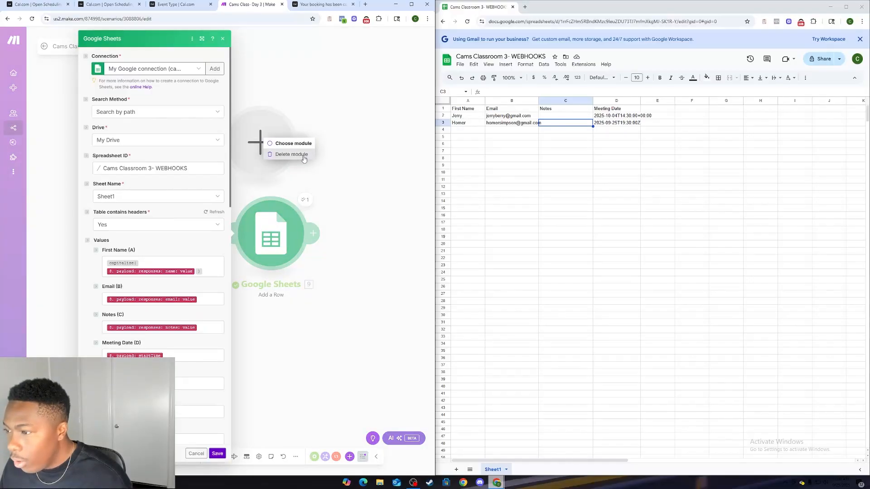
pyautogui.click(303, 155)
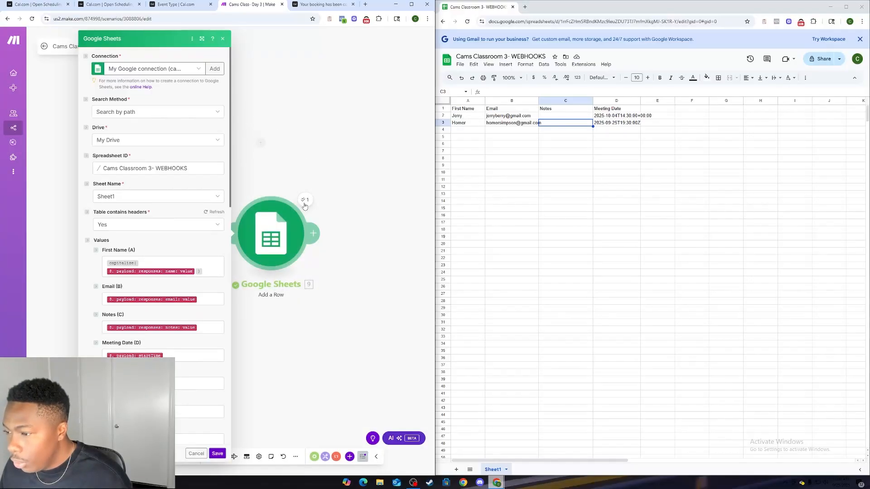
pyautogui.click(207, 321)
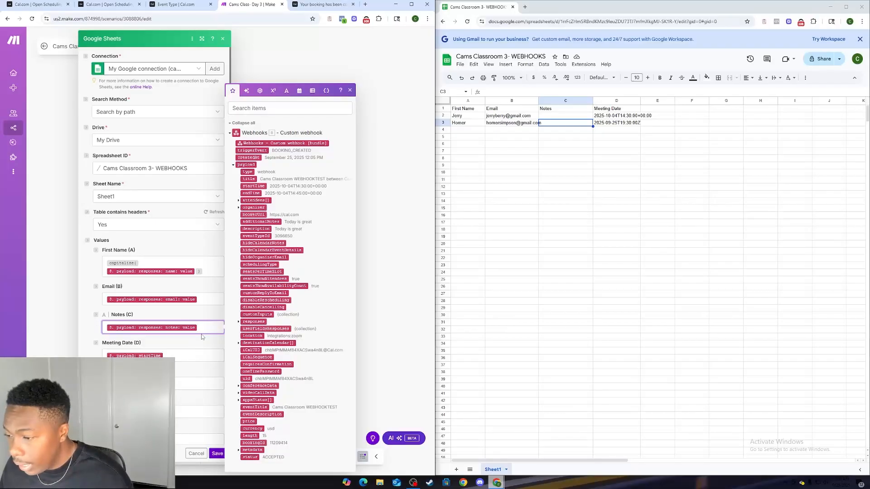
pyautogui.click(217, 453)
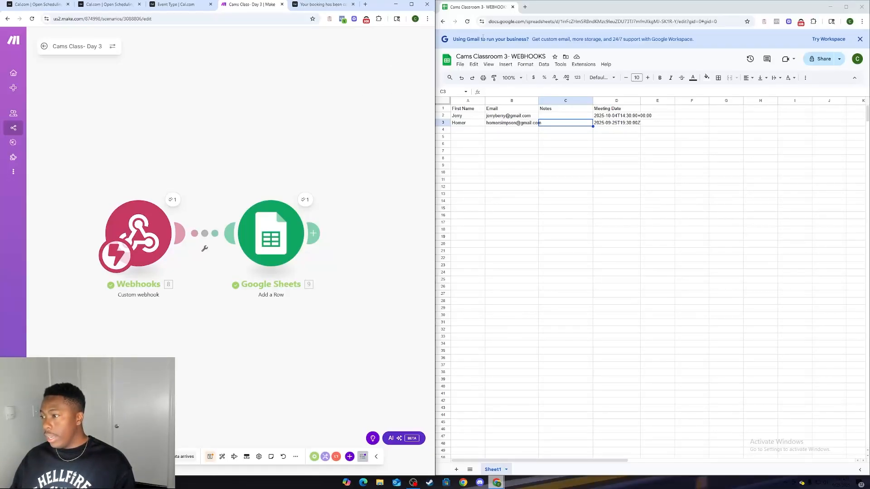
# Step: Minimize the spreadsheet window, maximize the Make window, and move the Google Sheets module farther from the Webhooks module
pyautogui.click(830, 6)
pyautogui.click(411, 5)
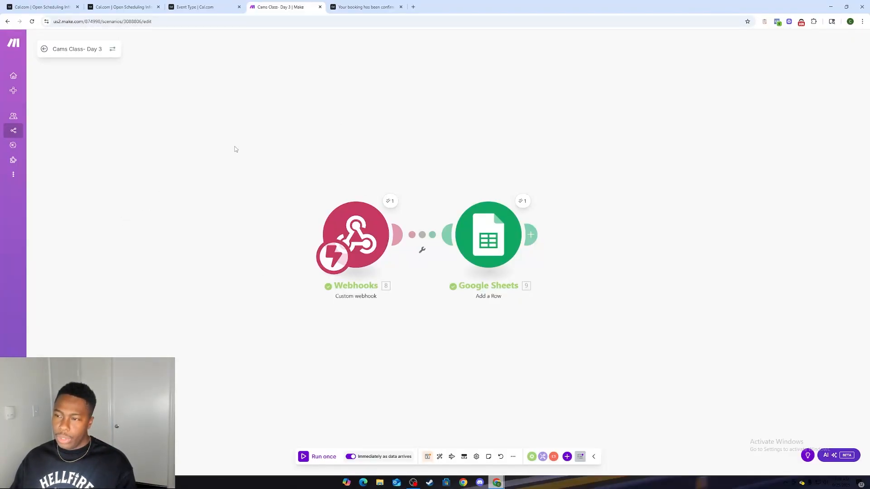
pyautogui.moveTo(402, 339); pyautogui.dragTo(363, 315)
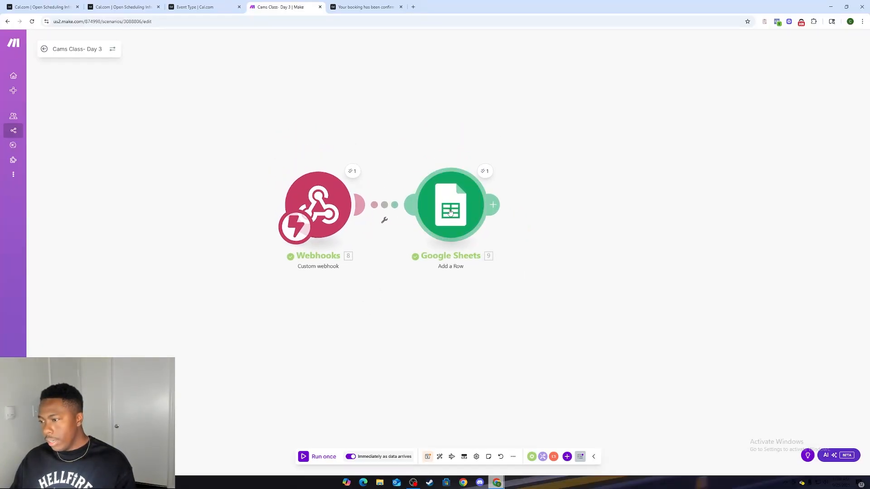
pyautogui.moveTo(451, 212); pyautogui.dragTo(488, 212)
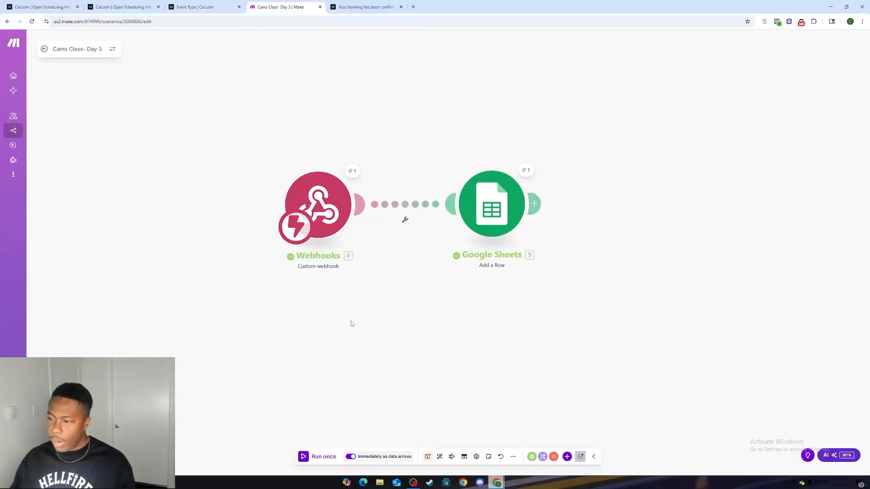
# Step: Add a Typeform instant Watch Responses module below the Webhooks module, then close its settings without choosing a webhook
pyautogui.moveTo(354, 325); pyautogui.dragTo(357, 211)
pyautogui.click(301, 210)
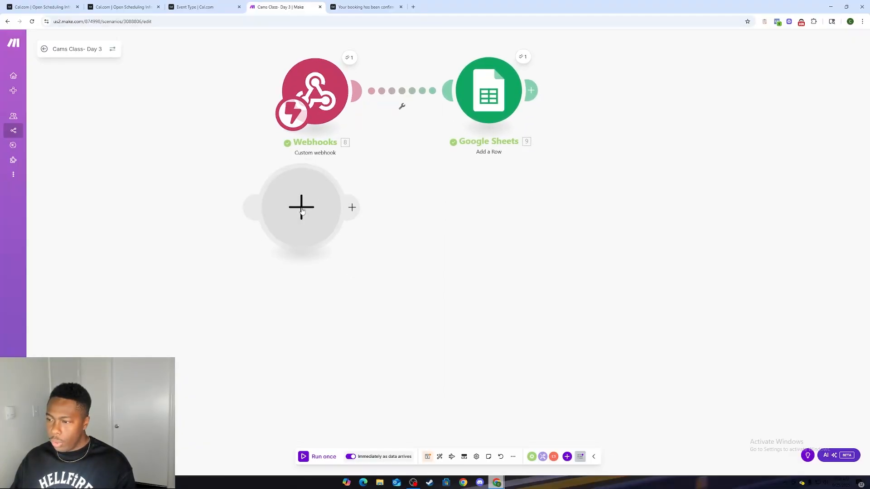
pyautogui.scroll(-3, 383, 245)
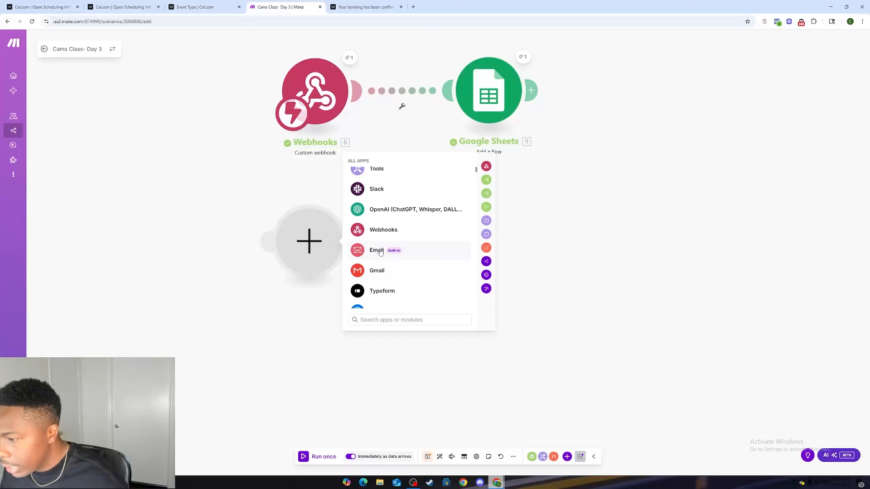
pyautogui.click(384, 293)
pyautogui.scroll(-2, 385, 294)
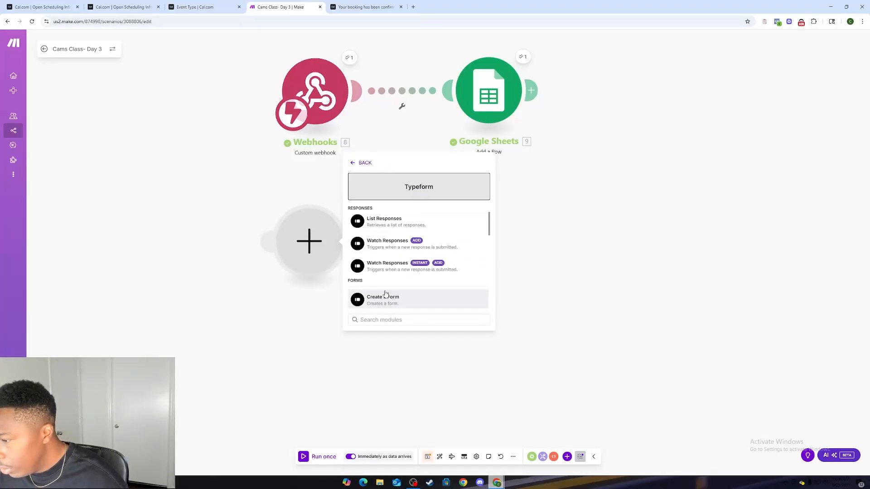
pyautogui.click(397, 251)
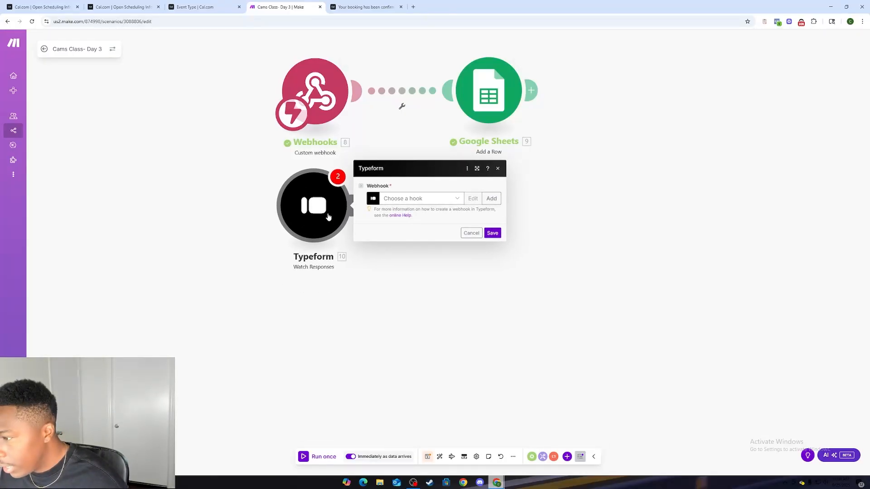
pyautogui.click(488, 235)
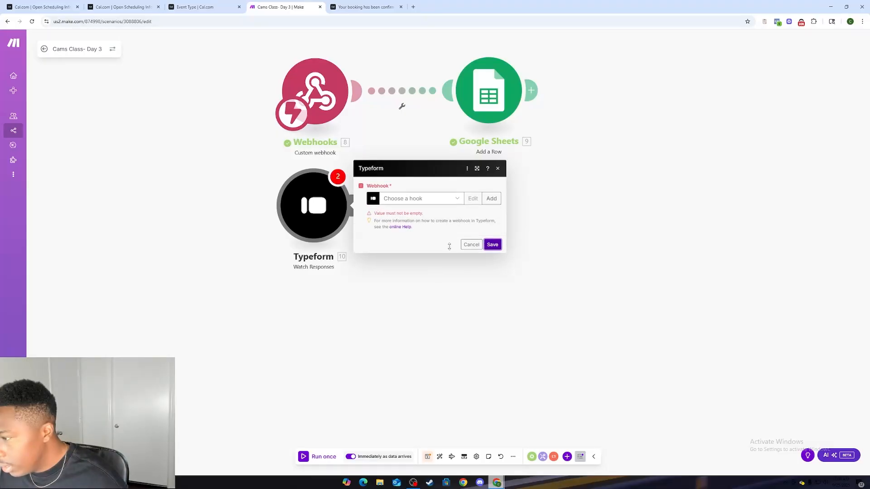
pyautogui.click(471, 233)
# Step: Add a Cal.com instant Watch Booking Cancelled module below the Typeform module, close its settings, and move it slightly closer to Typeform
pyautogui.click(308, 312)
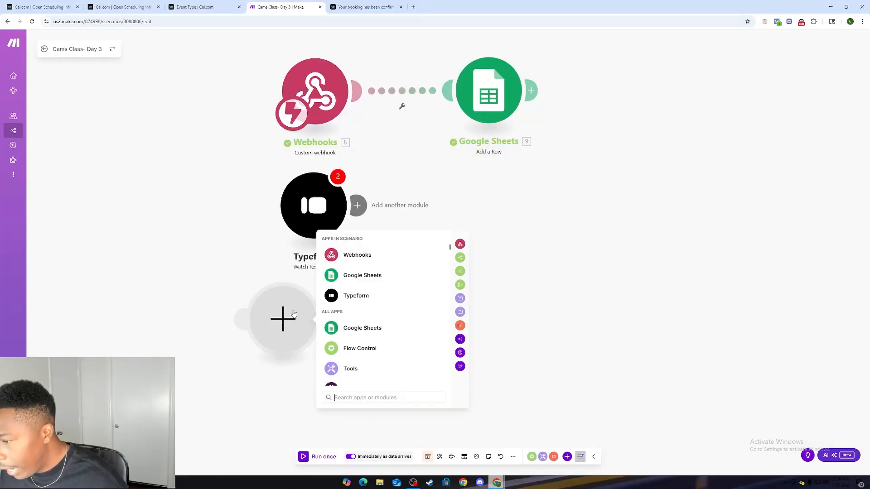
pyautogui.scroll(-3, 409, 341)
pyautogui.scroll(-2, 409, 341)
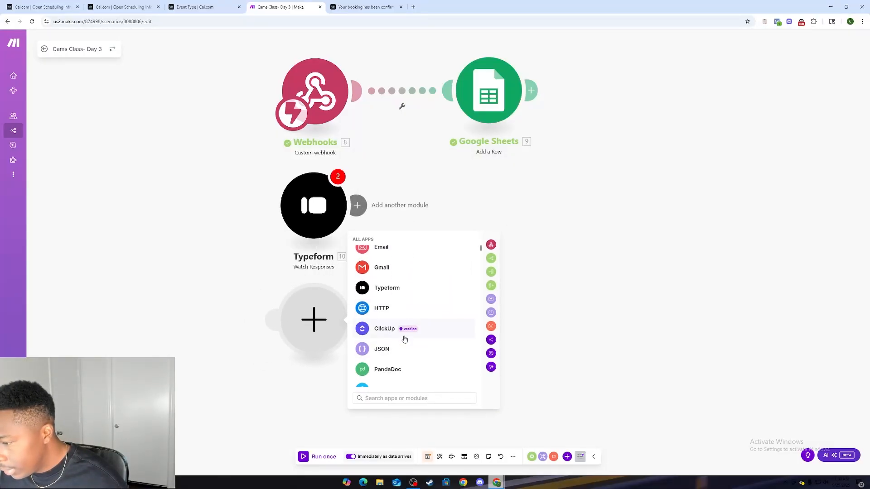
pyautogui.scroll(5, 399, 336)
pyautogui.write('ca')
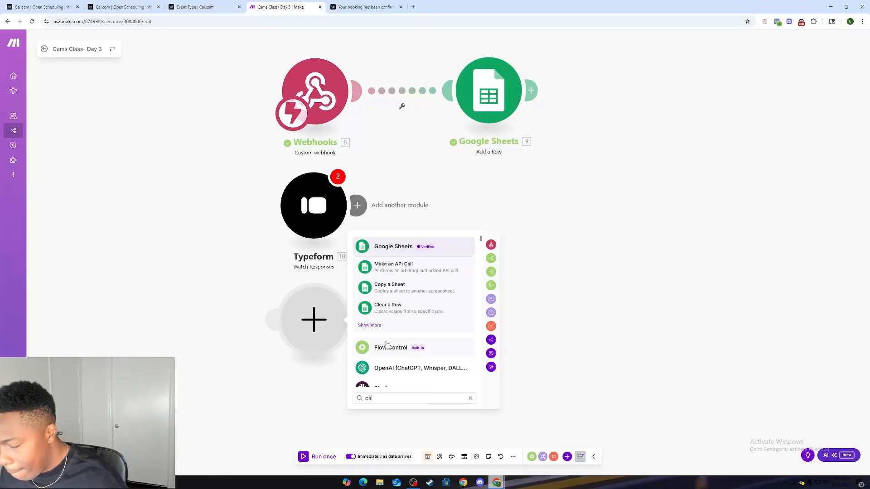
pyautogui.write('l.')
pyautogui.click(394, 248)
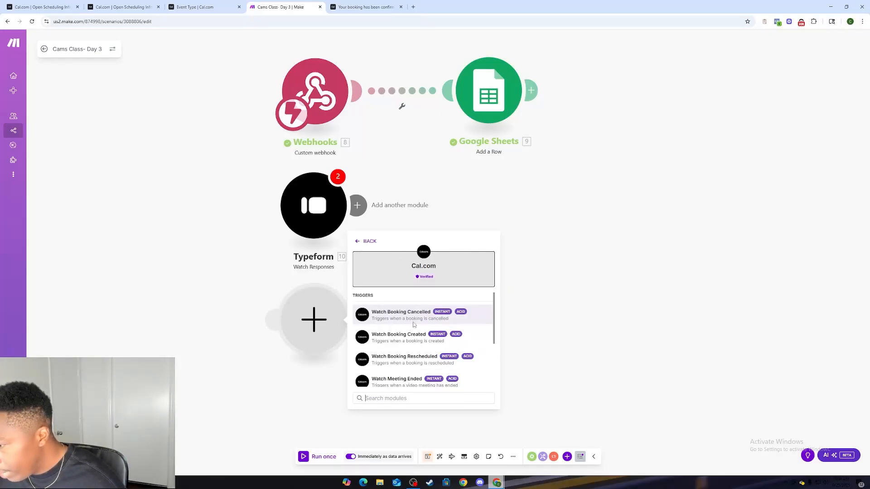
pyautogui.click(398, 315)
pyautogui.click(544, 297)
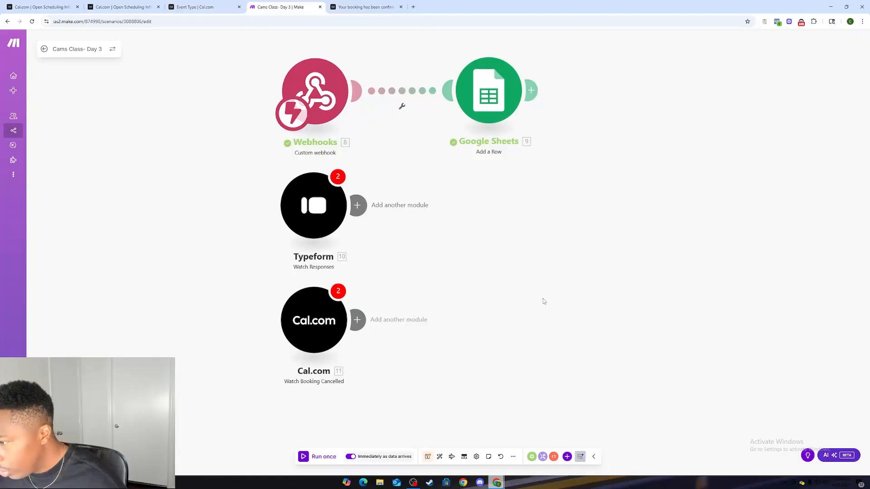
pyautogui.moveTo(313, 340); pyautogui.dragTo(316, 307)
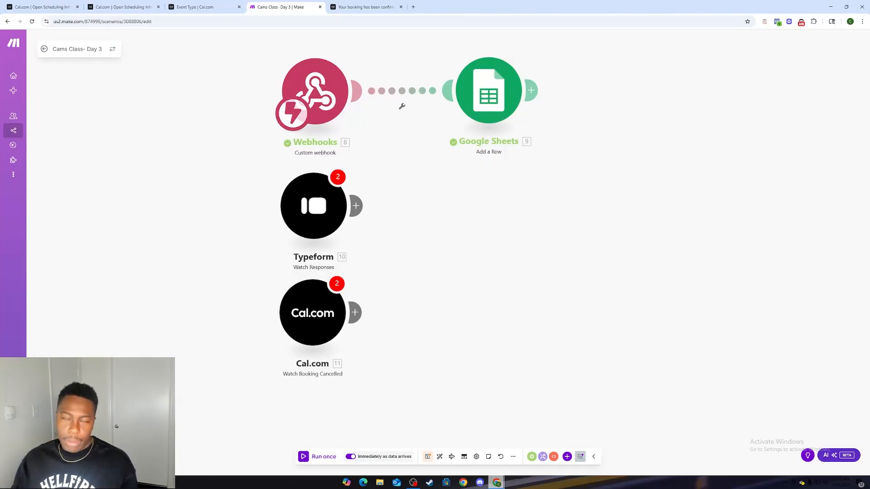
# Step: Review the Webhooks module's settings and the Typeform module's list of available webhooks, closing both without changes
pyautogui.click(316, 93)
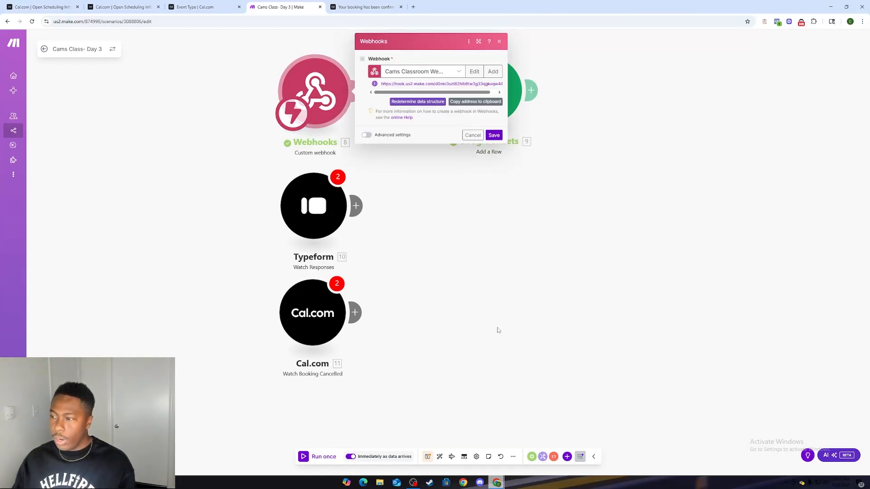
pyautogui.click(497, 327)
pyautogui.click(313, 206)
pyautogui.click(413, 198)
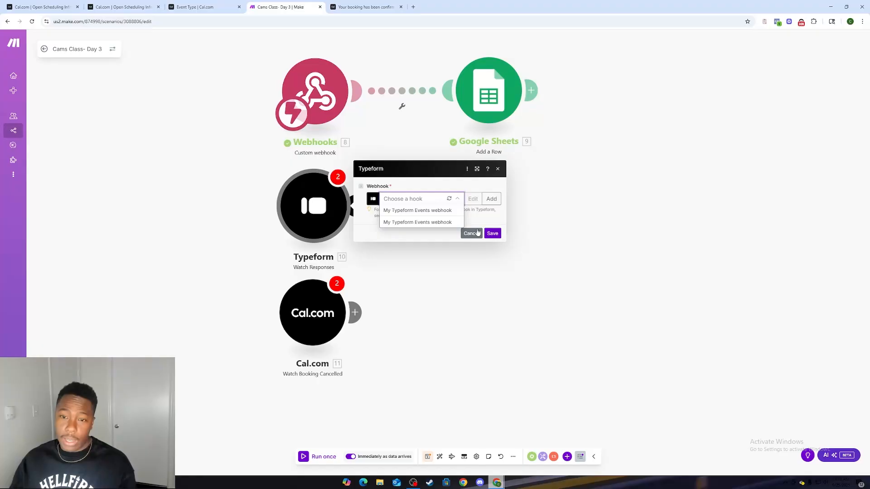
pyautogui.click(501, 329)
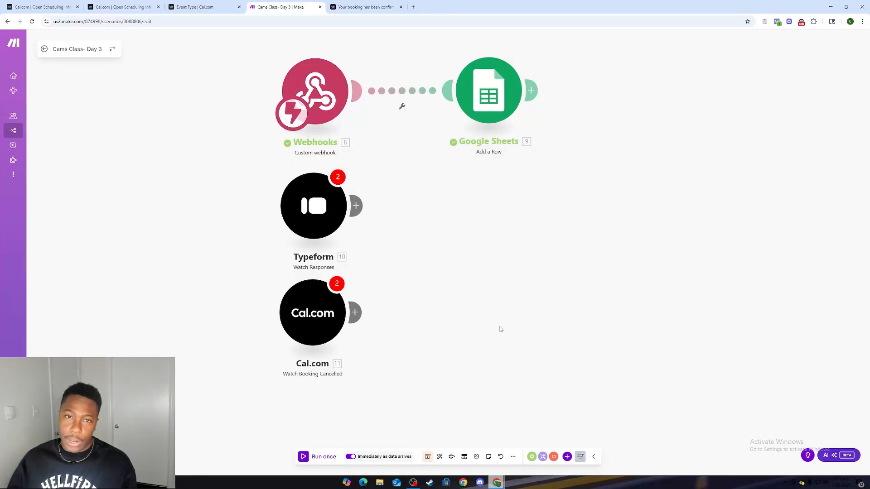